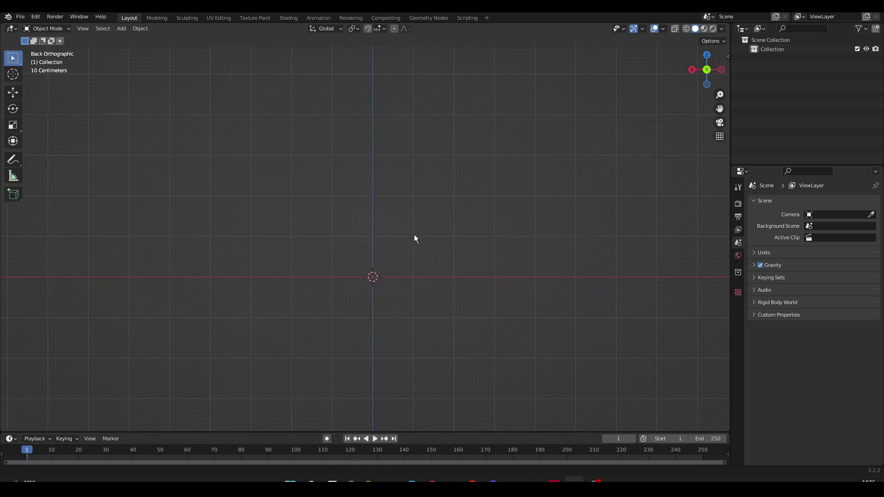
Bring the sword reference image into the back orthographic view and enlarge it from its lower corner
shift+middle_drag(414, 235, 418, 217)
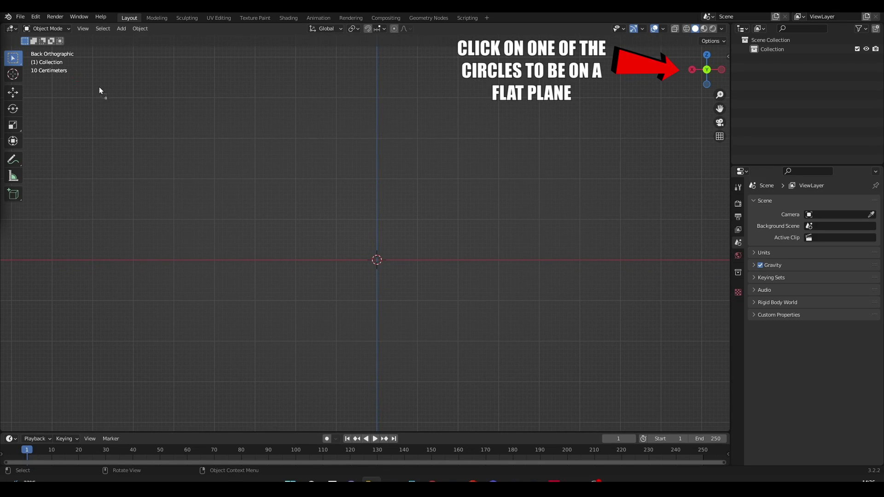
drag(385, 261, 380, 253)
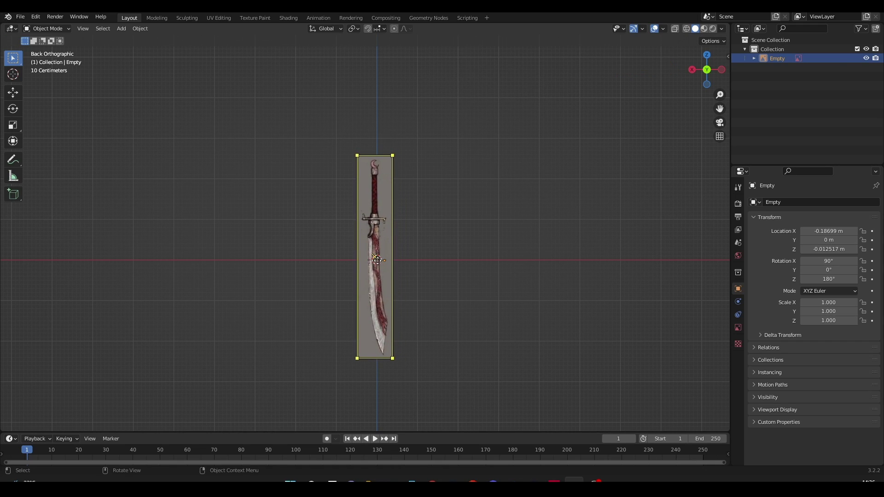
click(375, 258)
drag(393, 358, 417, 386)
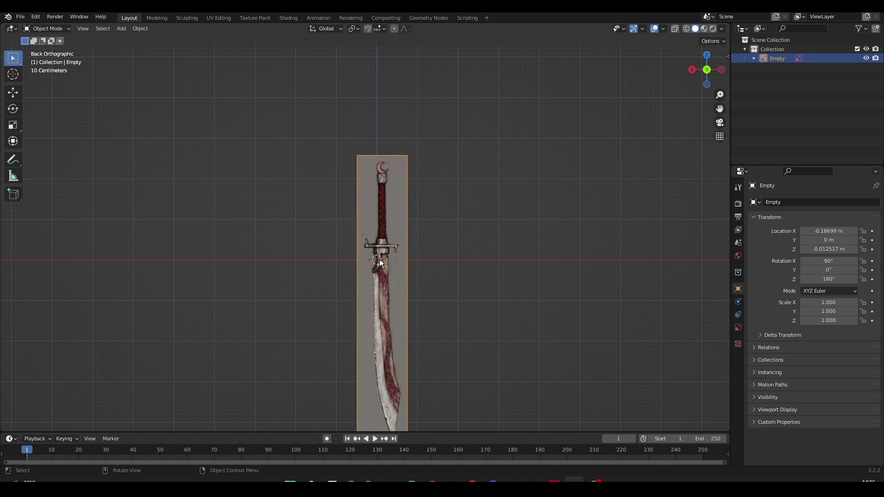
Move the reference image to about X -0.06 m and Z 1.28 m so the sword sits centred on the vertical axis
click(13, 92)
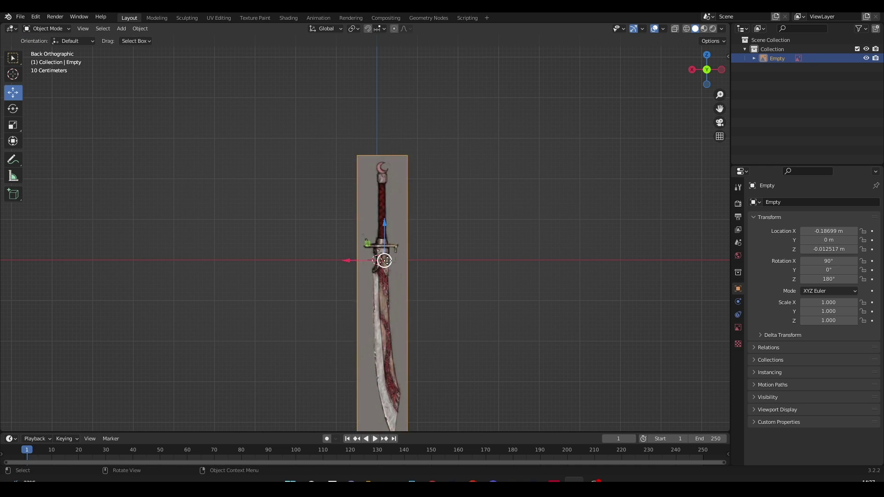
drag(386, 259, 381, 206)
click(381, 207)
click(499, 218)
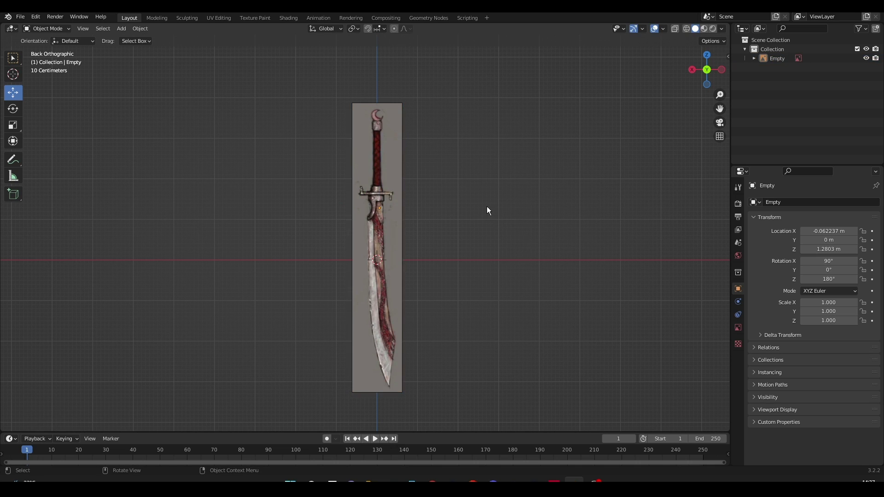
scroll(487, 206, up, 2)
shift+middle_drag(506, 169, 483, 263)
scroll(490, 231, up, 2)
scroll(481, 264, down, 1)
key(shift+a)
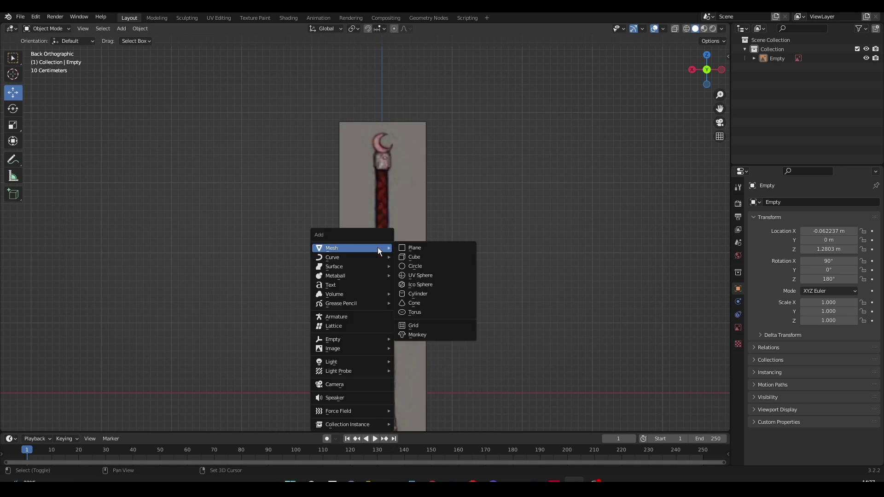
click(424, 250)
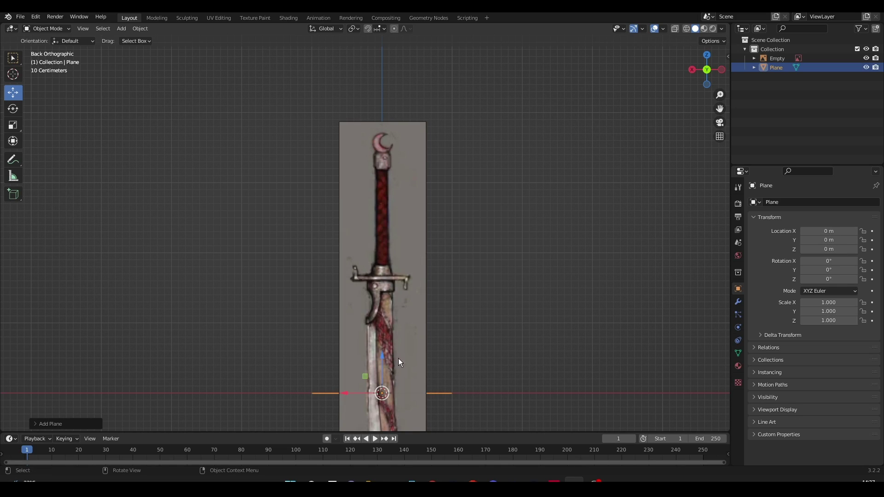
click(416, 284)
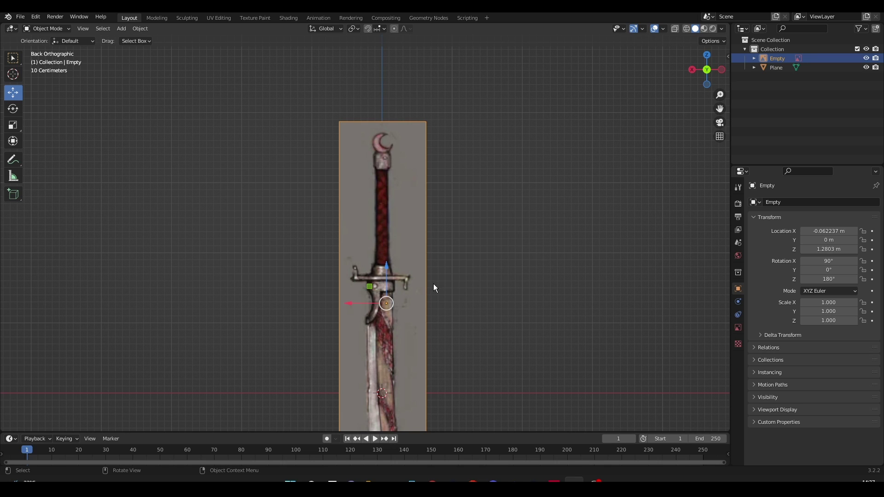
key(ctrl+z)
key(ctrl+z)
Offset the reference image along Y to about -0.88 m and return to the back orthographic view
click(403, 286)
middle_drag(403, 287, 444, 299)
drag(443, 299, 407, 293)
click(656, 165)
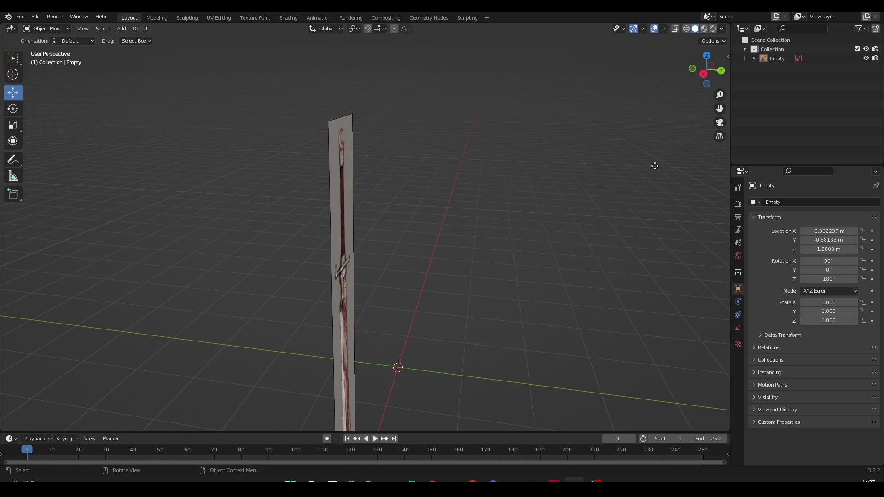
click(721, 70)
scroll(487, 248, up, 2)
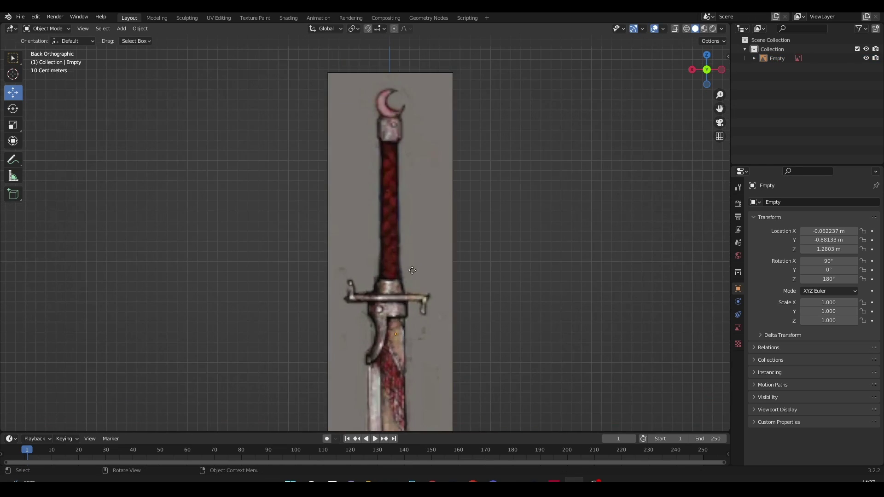
Add a mesh plane and raise it along Z to about 3.44 m, near the top of the sword
key(shift+a)
mouse_move(387, 287)
click(438, 287)
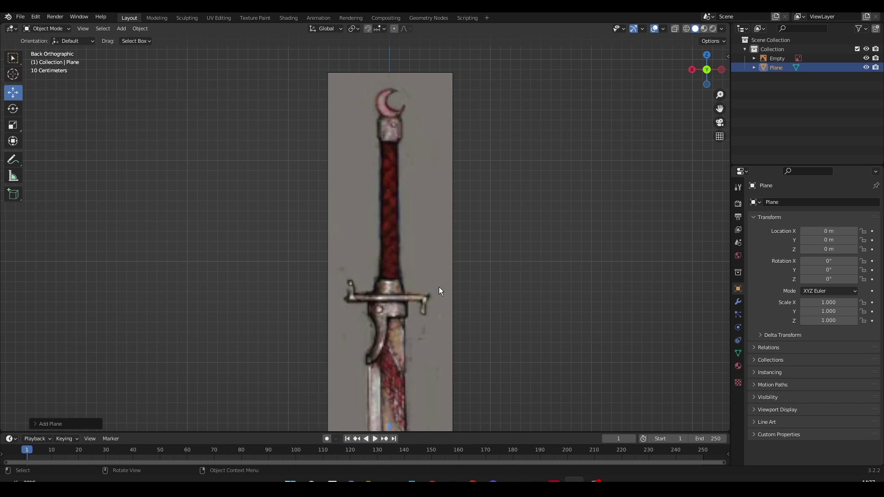
scroll(417, 316, down, 1)
drag(387, 397, 406, 110)
Enter Edit Mode on the plane and delete three of its corner vertices, keeping a single vertex
middle_drag(408, 122, 410, 198)
click(52, 28)
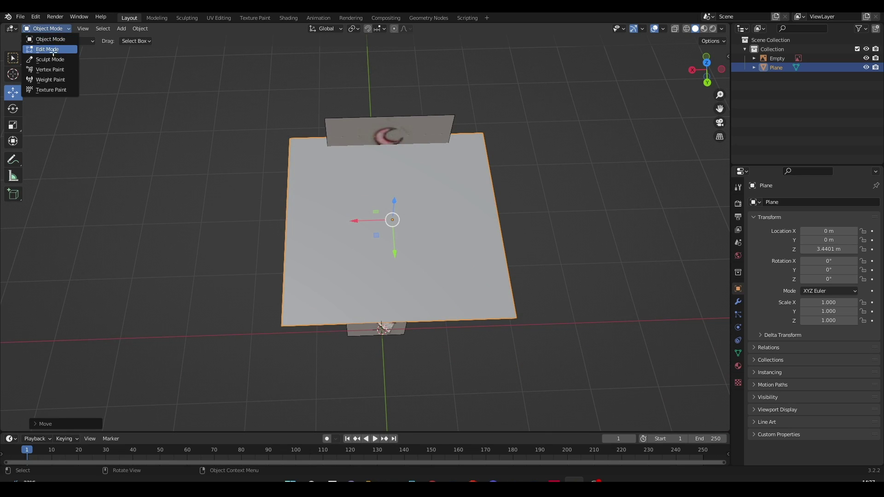
click(51, 49)
drag(348, 372, 170, 94)
right_click(276, 174)
click(263, 375)
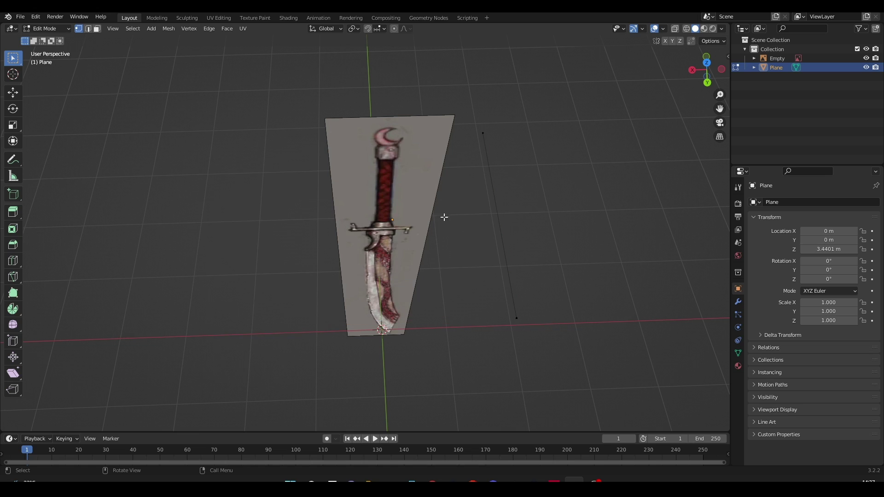
drag(579, 221, 334, 72)
right_click(397, 189)
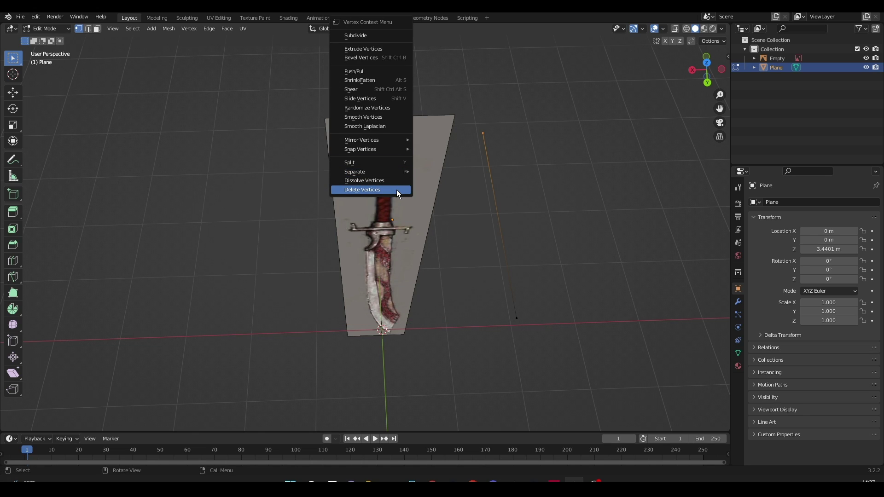
click(396, 190)
Move the remaining vertex to the blade's spine, at the lower edge of the collar below the crossguard
middle_drag(528, 326, 503, 257)
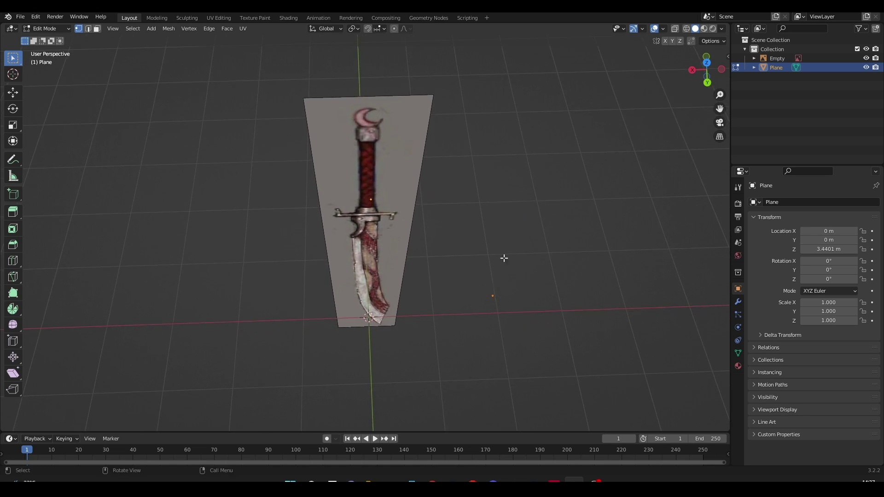
click(12, 92)
drag(468, 301, 336, 294)
click(707, 83)
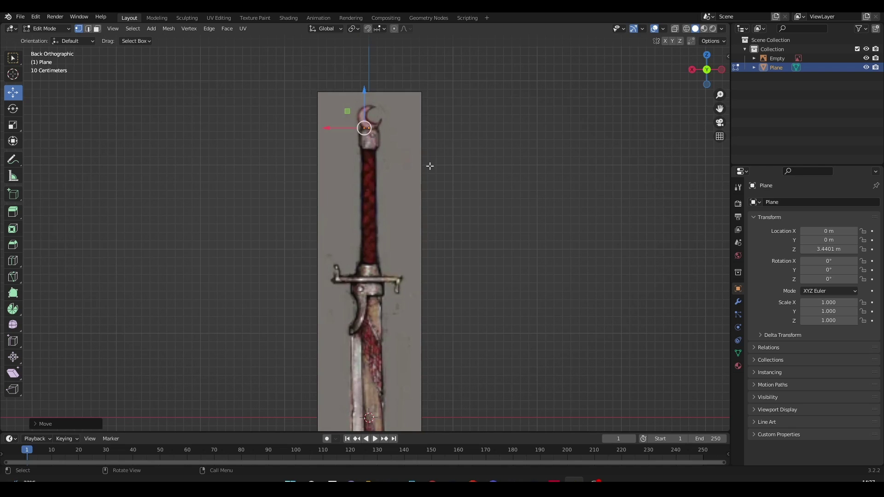
drag(364, 113, 364, 294)
shift+middle_drag(391, 328, 407, 161)
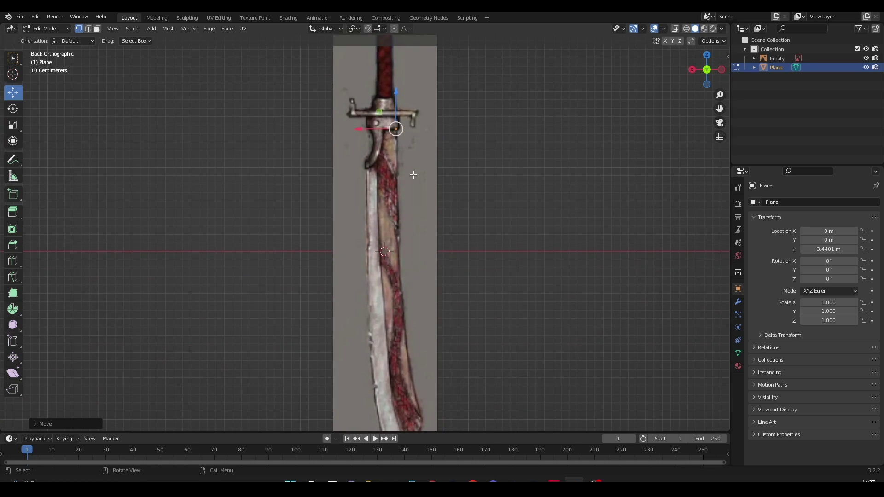
shift+middle_drag(422, 215, 410, 187)
drag(364, 101, 366, 101)
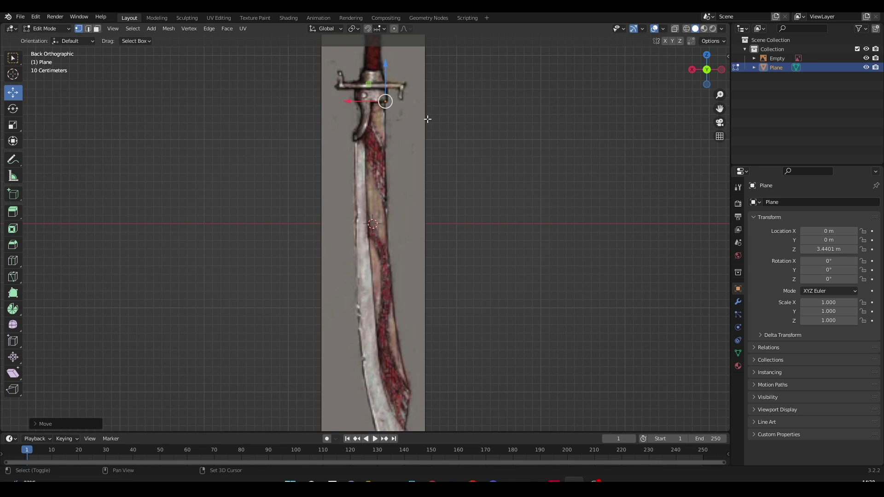
Extrude the vertex repeatedly down the straight upper part of the blade's spine to start the outline
scroll(427, 118, up, 2)
scroll(423, 143, down, 2)
shift+middle_drag(426, 119, 437, 74)
scroll(424, 144, down, 2)
scroll(417, 94, up, 1)
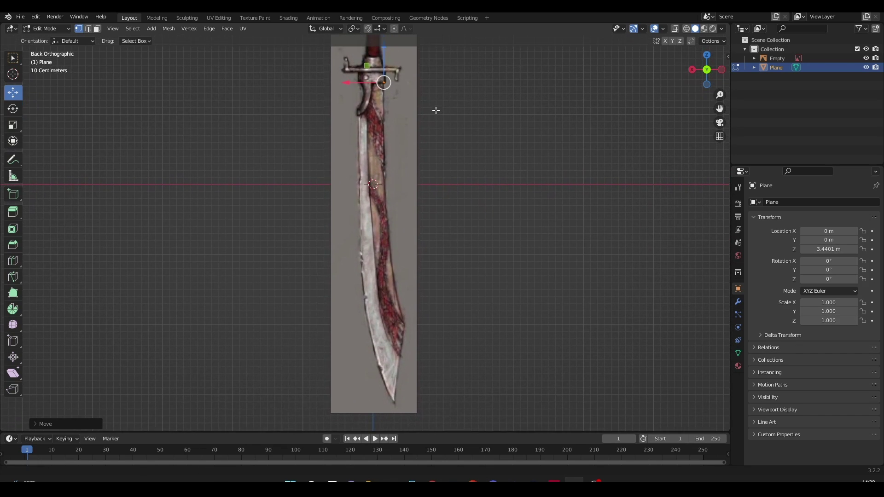
key(g)
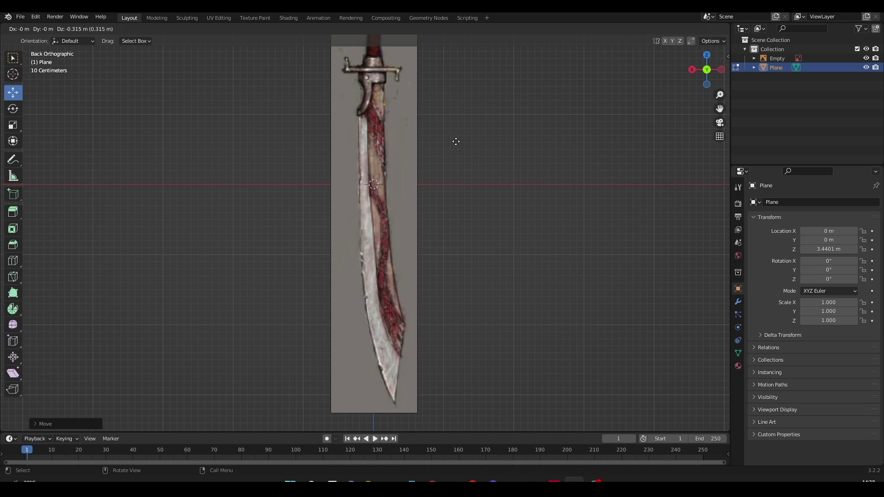
click(456, 142)
key(e)
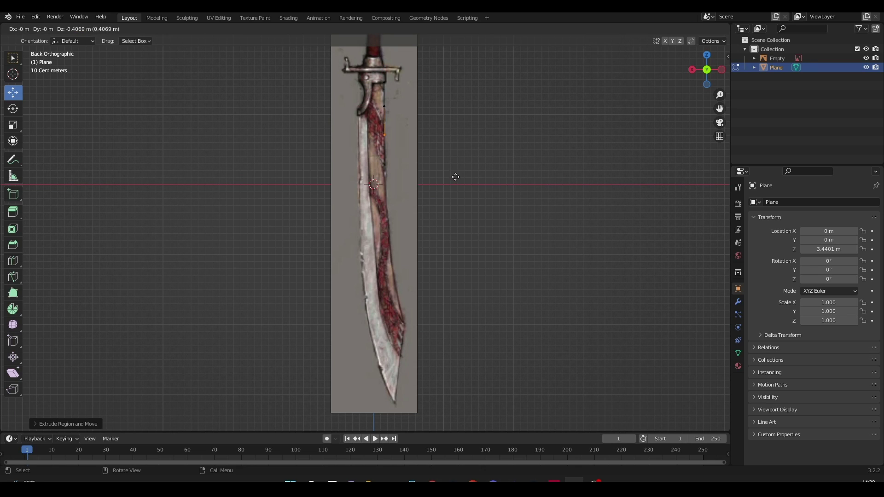
click(454, 211)
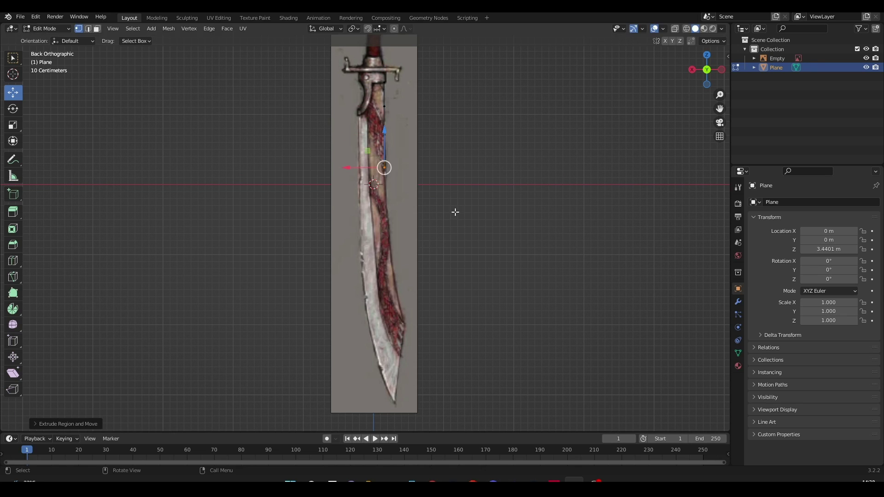
key(e)
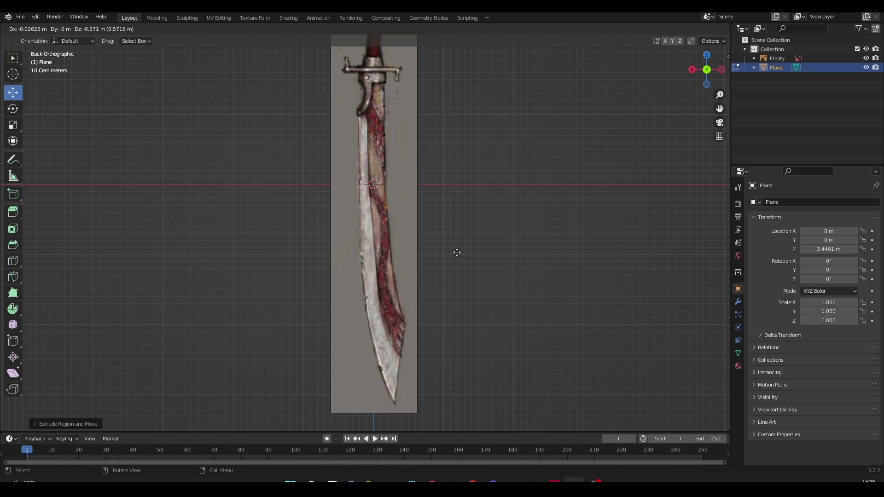
click(457, 252)
Extrude further vertices along the curved lower spine, around its corner and down to the blade tip
key(e)
click(473, 337)
key(e)
click(478, 372)
key(e)
click(483, 391)
key(e)
click(488, 413)
key(e)
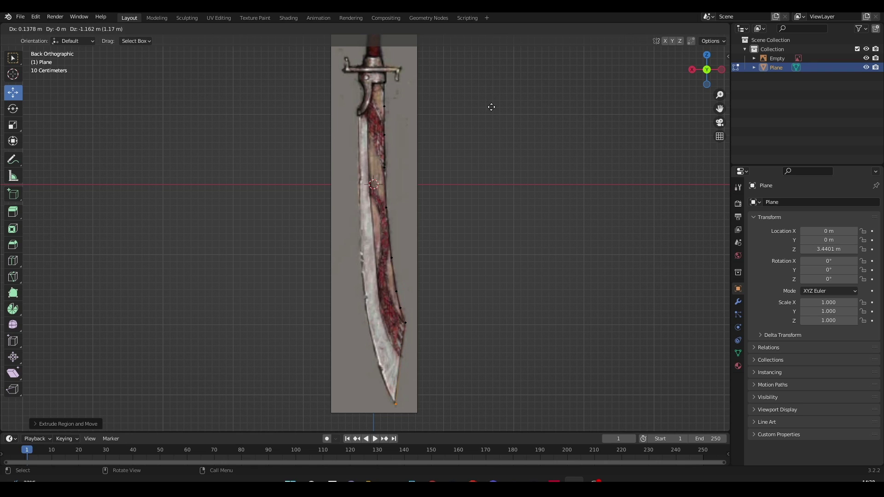
click(491, 107)
Extrude vertices from the blade tip up along the cutting edge and the hook's inner curve to the guard collar
key(e)
click(466, 72)
key(e)
click(455, 427)
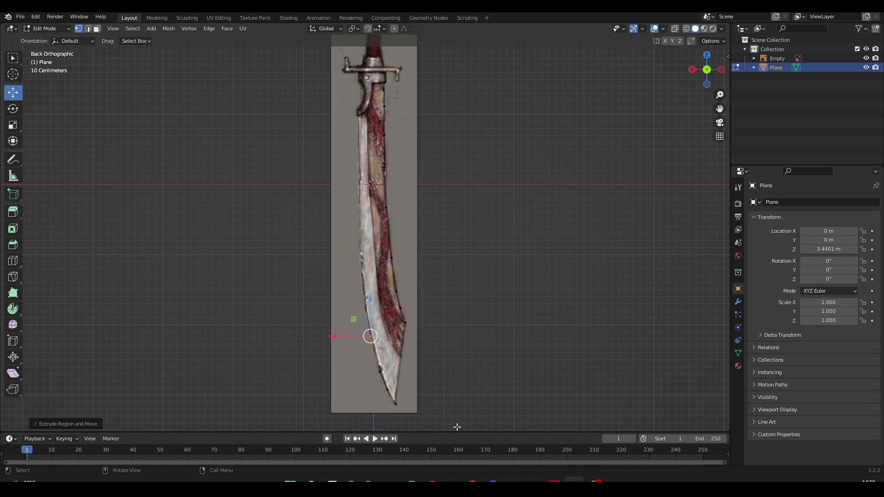
key(e)
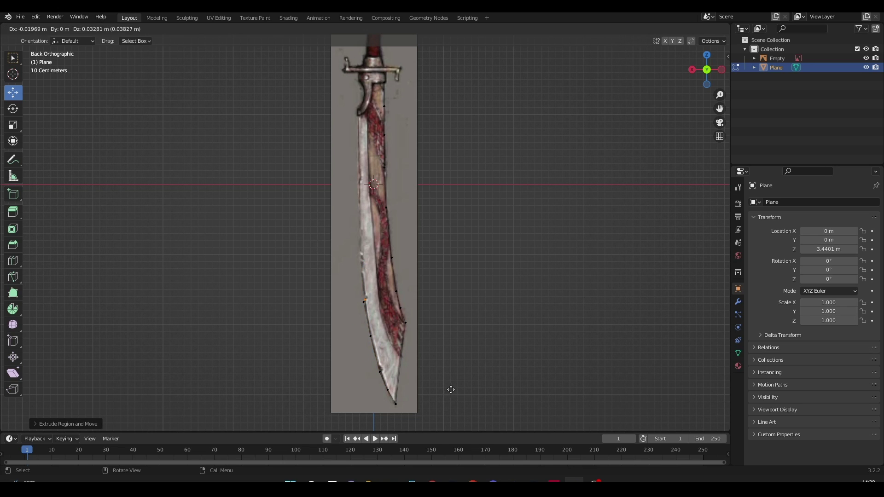
click(452, 388)
key(e)
click(451, 386)
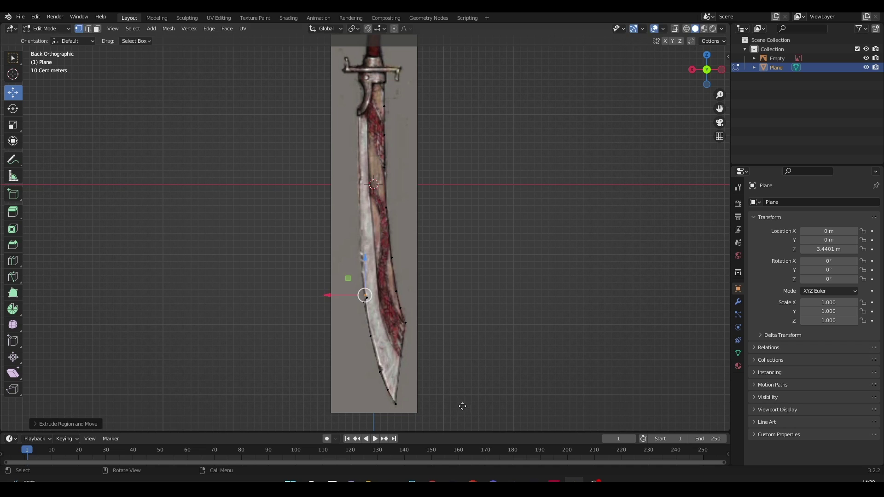
key(e)
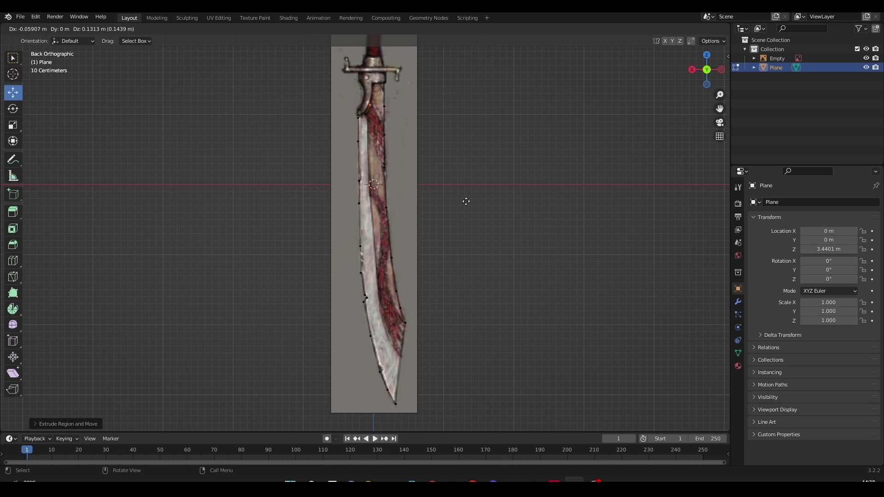
click(471, 178)
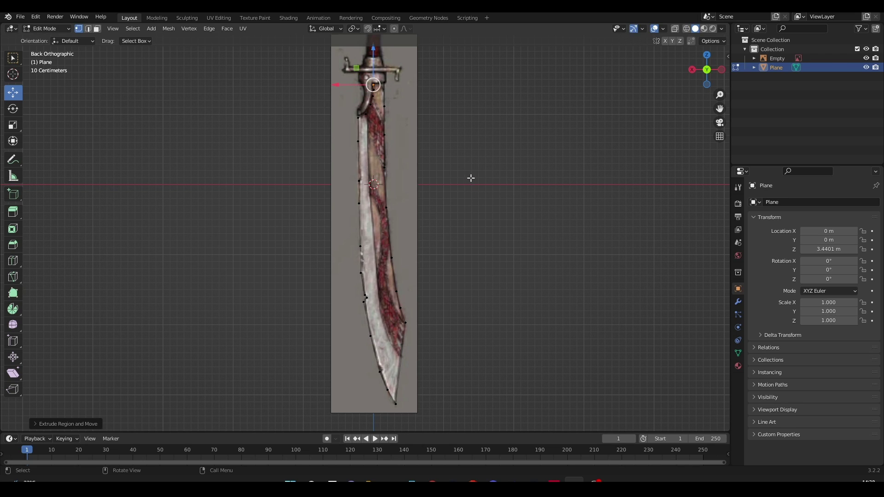
Adjust the outline vertices at the top of the cutting edge and lower hook to follow the reference curve
scroll(424, 130, up, 5)
shift+middle_drag(427, 170, 418, 341)
scroll(418, 341, up, 3)
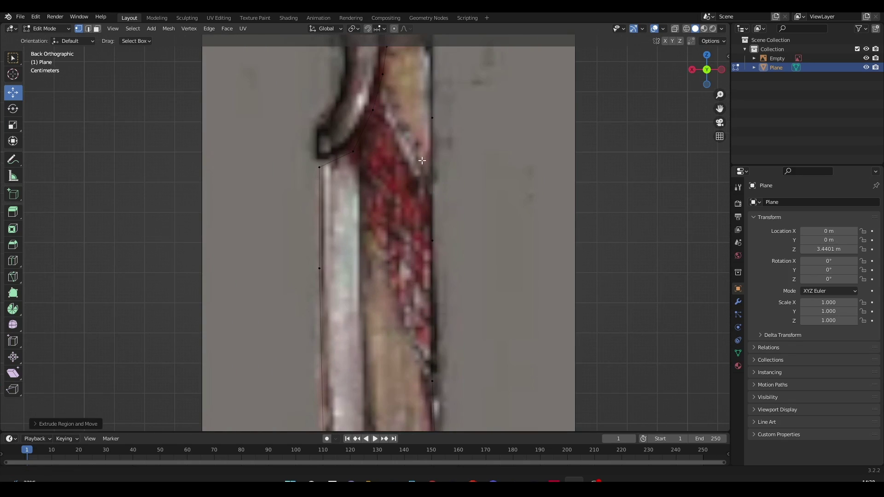
scroll(414, 293, up, 3)
shift+middle_drag(428, 87, 425, 251)
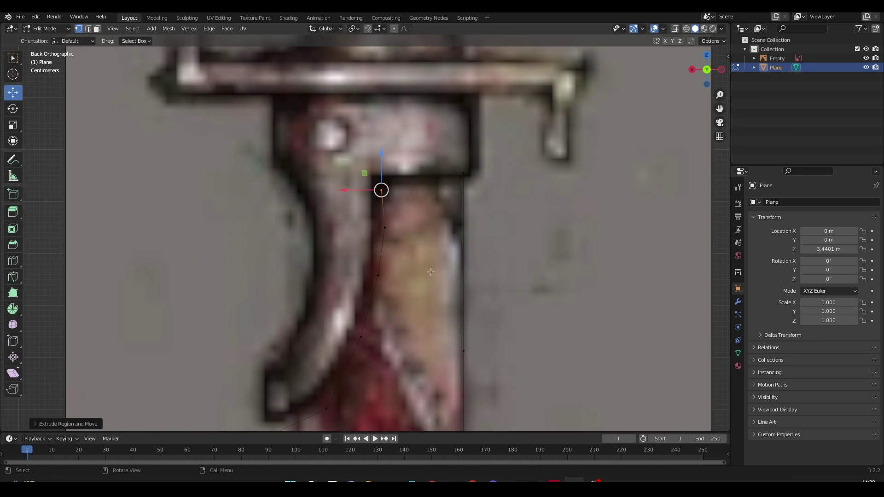
scroll(402, 355, down, 1)
click(284, 406)
drag(284, 376, 307, 366)
click(333, 378)
click(359, 323)
drag(343, 320, 338, 319)
click(338, 319)
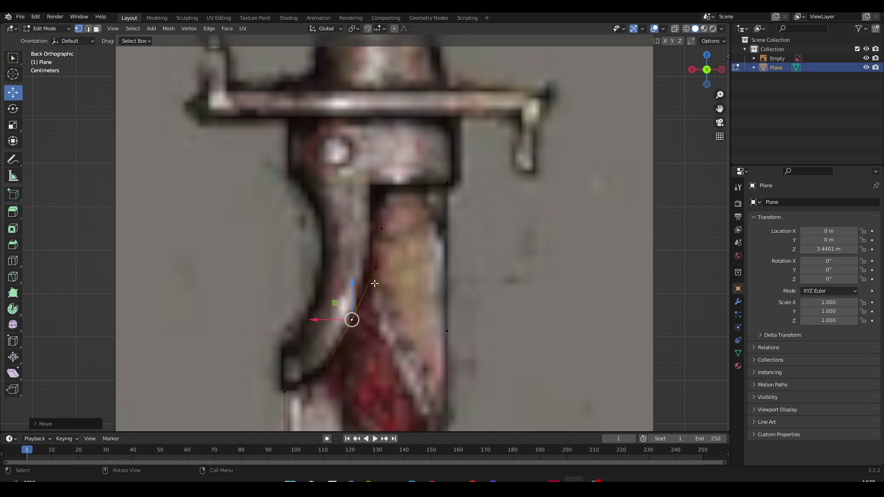
Shift the two vertices beside the upper part of the hook along X onto its inner edge
ctrl+right_click(375, 266)
key(g)
key(x)
click(343, 262)
ctrl+right_click(382, 228)
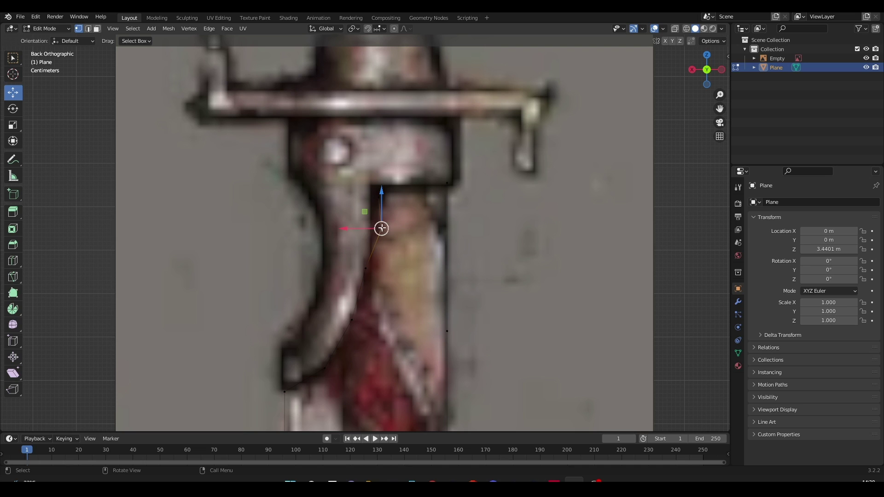
drag(350, 227, 343, 228)
Raise the outline's end vertex along Z to the bottom edge of the guard collar
scroll(420, 197, up, 4)
shift+middle_drag(410, 191, 383, 279)
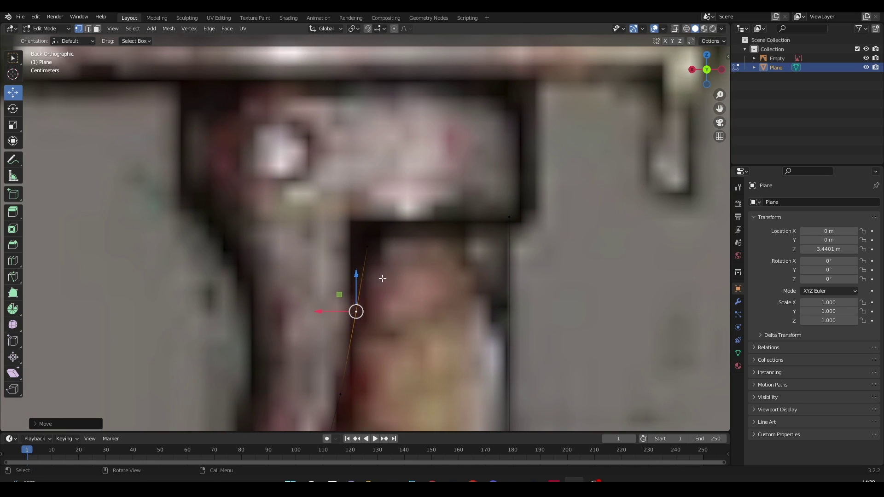
drag(390, 269, 361, 234)
key(g)
key(z)
click(362, 205)
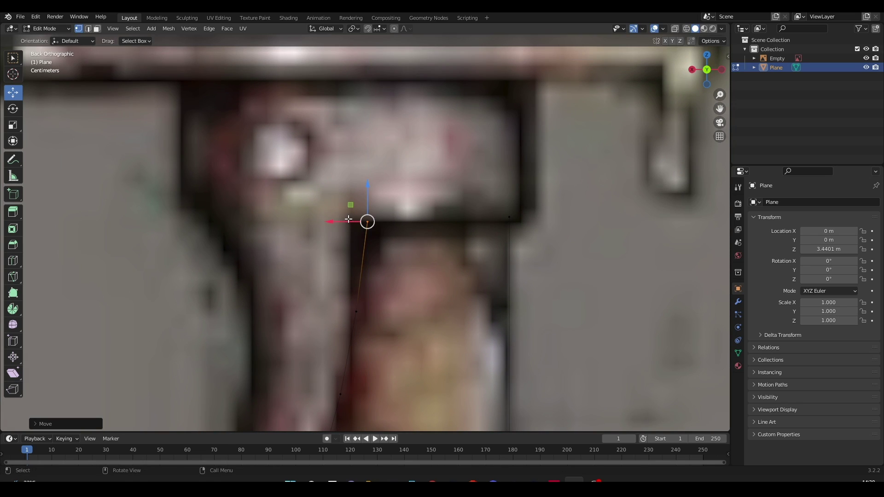
Align the hook-side end vertex along X above the vertex below it, and lower the spine's end vertex to the collar's bottom edge
key(g)
key(x)
click(370, 223)
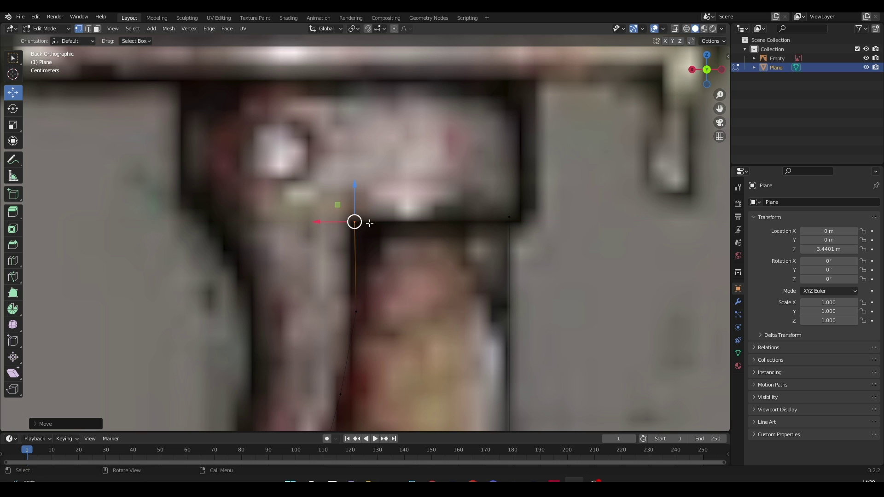
key(g)
key(x)
click(327, 222)
click(510, 218)
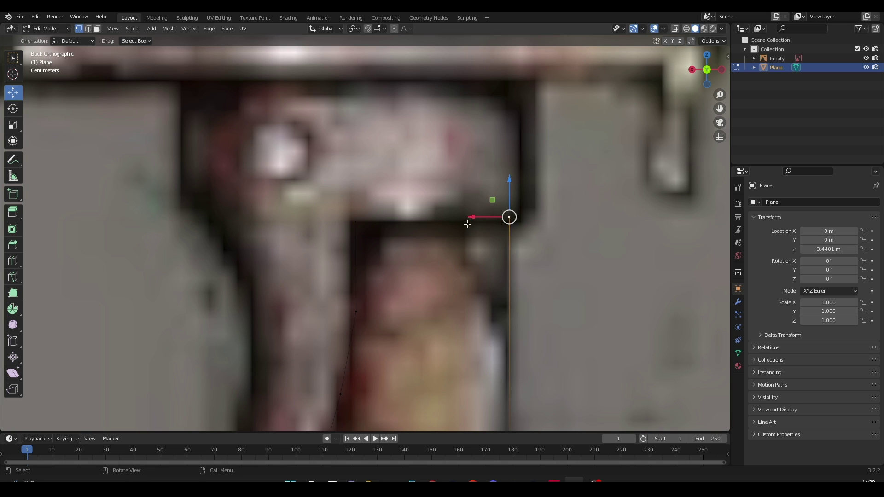
drag(508, 198, 510, 206)
scroll(511, 215, down, 6)
scroll(511, 215, up, 5)
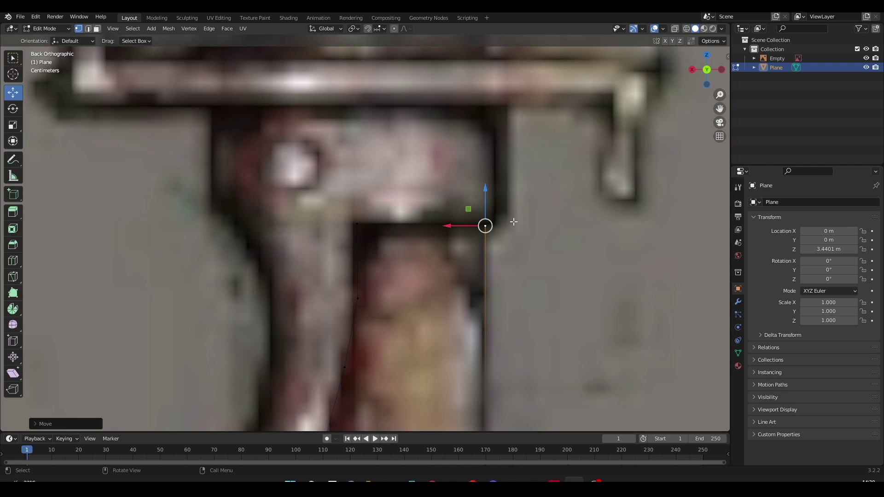
Join the outline's two top end vertices below the guard collar with an edge and hide the reference image
drag(554, 273, 294, 194)
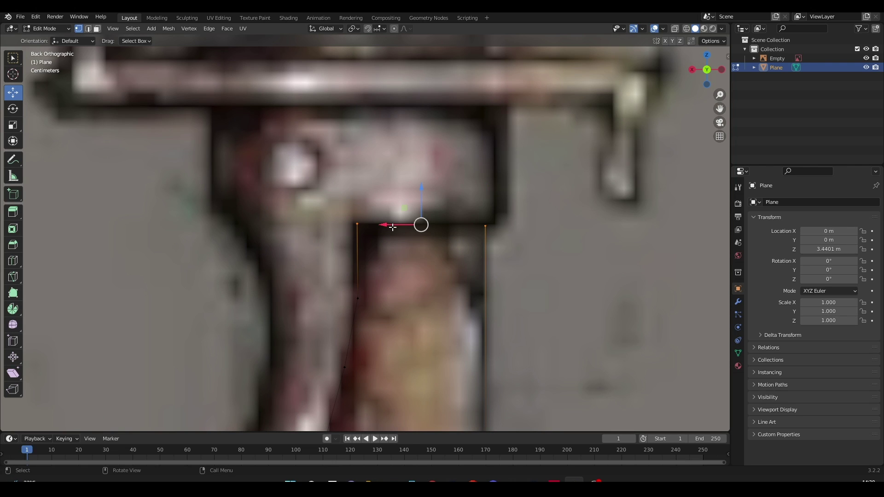
click(475, 243)
scroll(553, 296, down, 8)
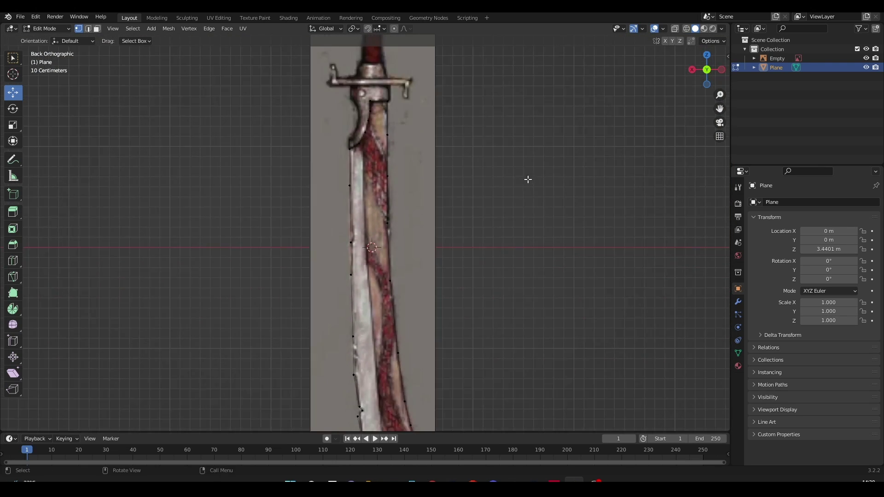
scroll(474, 333, down, 4)
key(b)
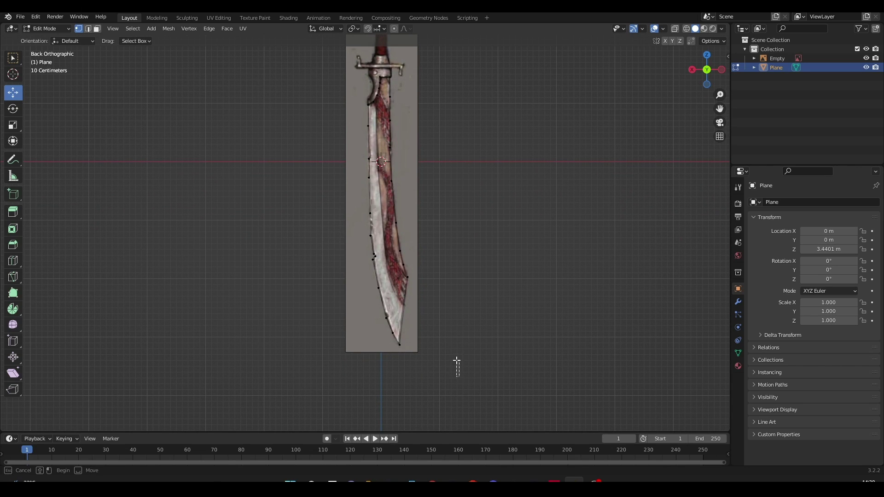
drag(457, 360, 458, 355)
scroll(466, 272, up, 3)
shift+middle_drag(470, 255, 465, 379)
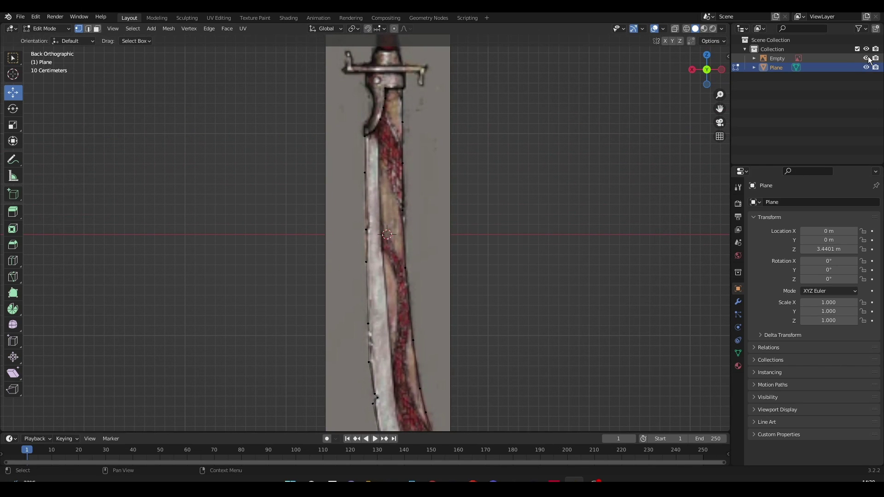
click(867, 59)
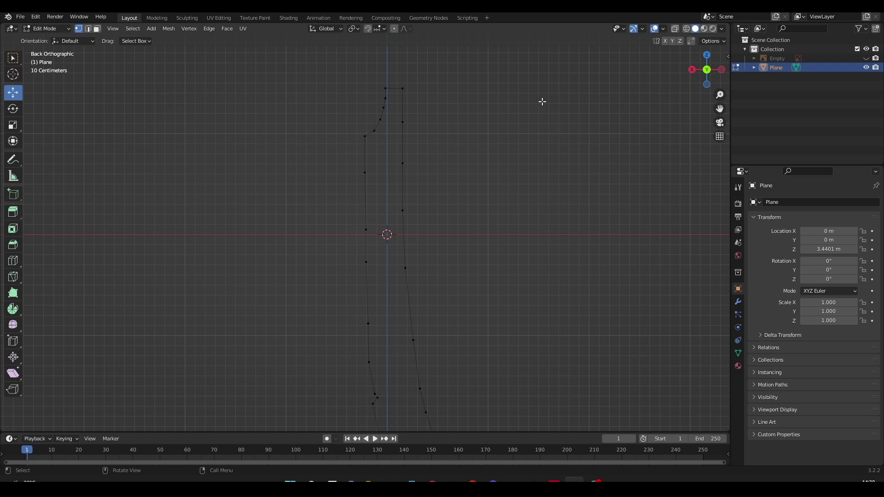
Loop-cut the spine segment above the world origin to add a vertex midway along it
scroll(495, 119, up, 5)
shift+middle_drag(497, 118, 438, 355)
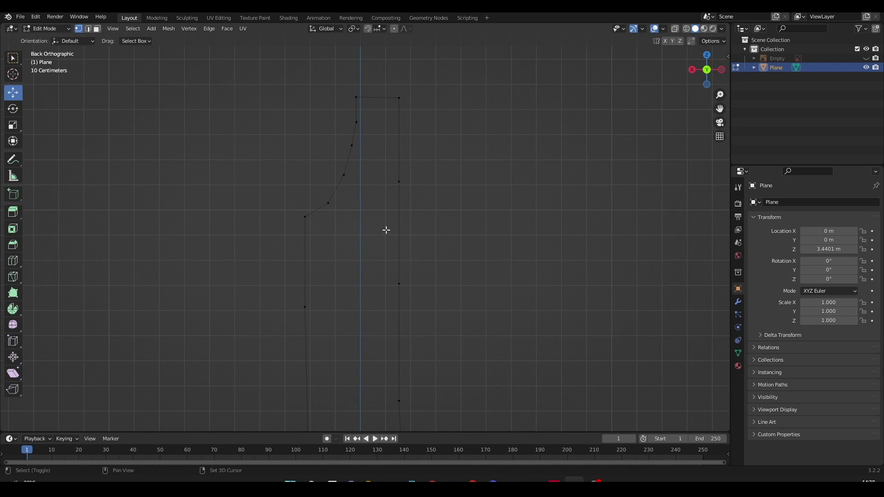
shift+middle_drag(400, 237, 415, 265)
scroll(414, 264, up, 2)
shift+middle_drag(446, 303, 456, 188)
key(ctrl+r)
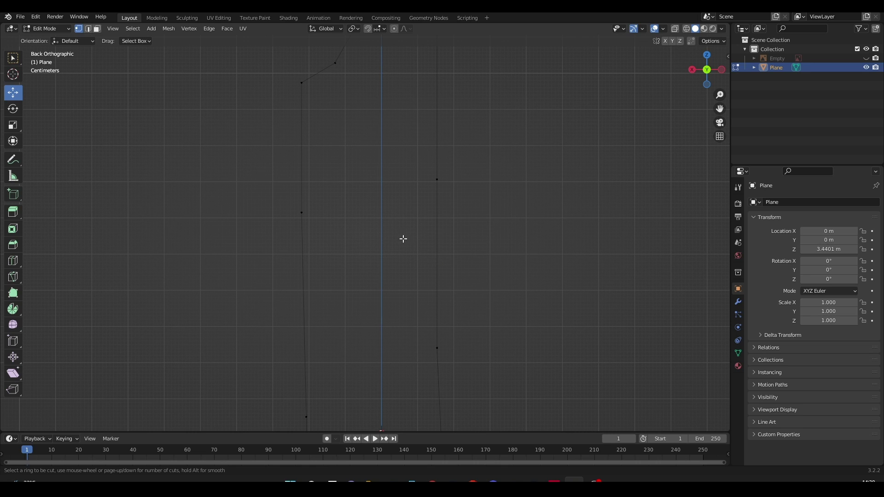
click(443, 254)
click(505, 209)
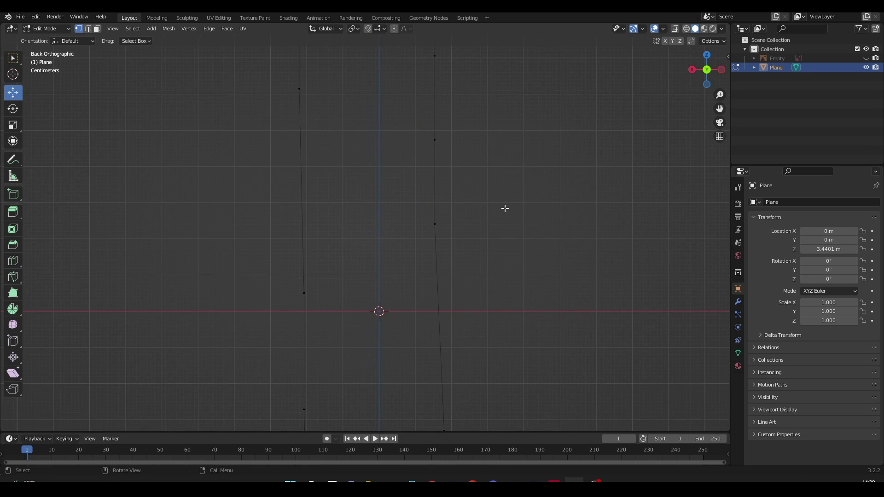
Loop-cut the spine segment crossing the origin's height and slide the new vertex up to just above the red axis line
key(ctrl+r)
click(442, 297)
drag(440, 306, 437, 278)
click(481, 296)
key(ctrl+z)
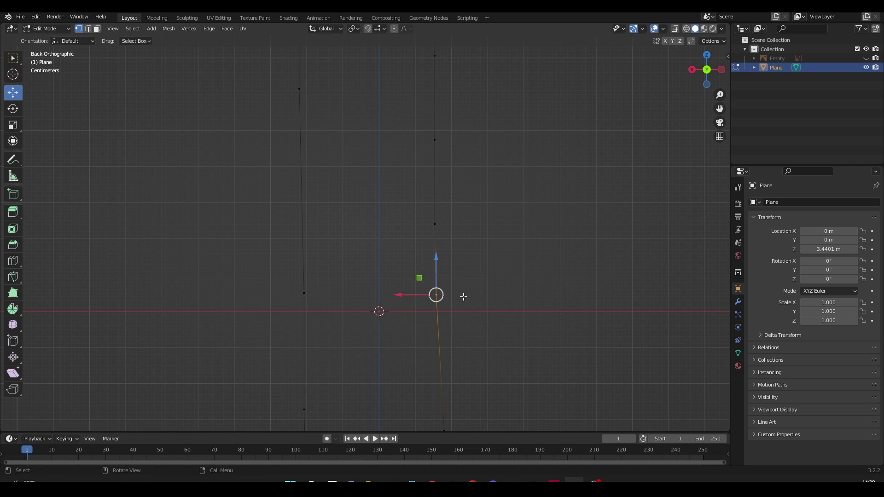
click(483, 312)
Move the spine vertex just below the origin slightly up along the spine
shift+middle_drag(485, 334, 484, 184)
click(449, 284)
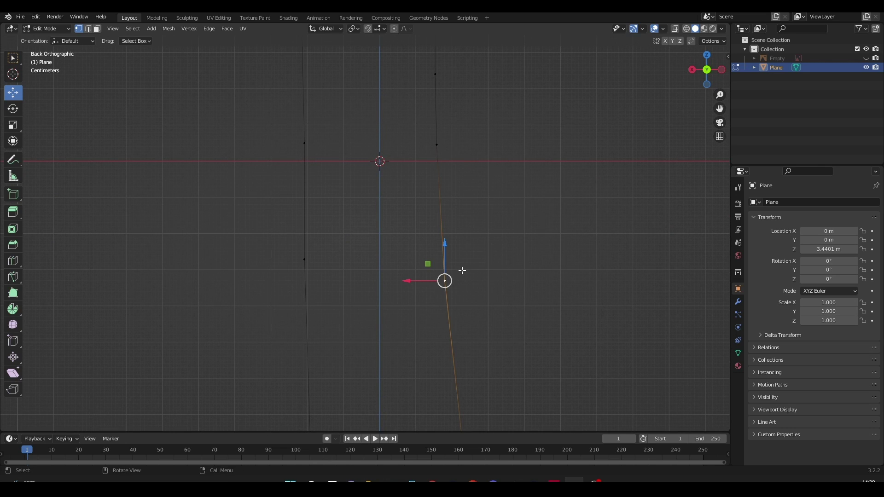
drag(445, 259, 424, 253)
click(527, 332)
Loop-cut the long spine segment below the origin and slide the new vertex down towards the next lower spine vertex
shift+middle_drag(521, 307, 508, 175)
shift+middle_drag(499, 305, 499, 201)
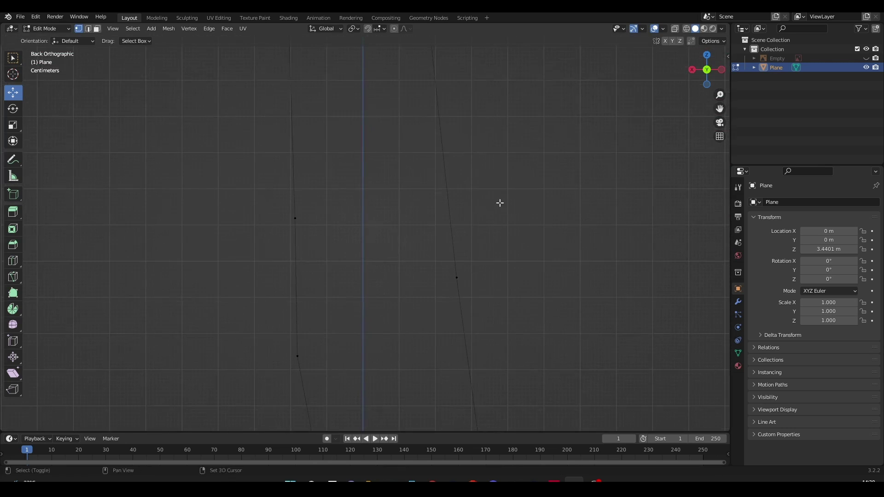
key(ctrl+r)
click(445, 197)
right_click(445, 196)
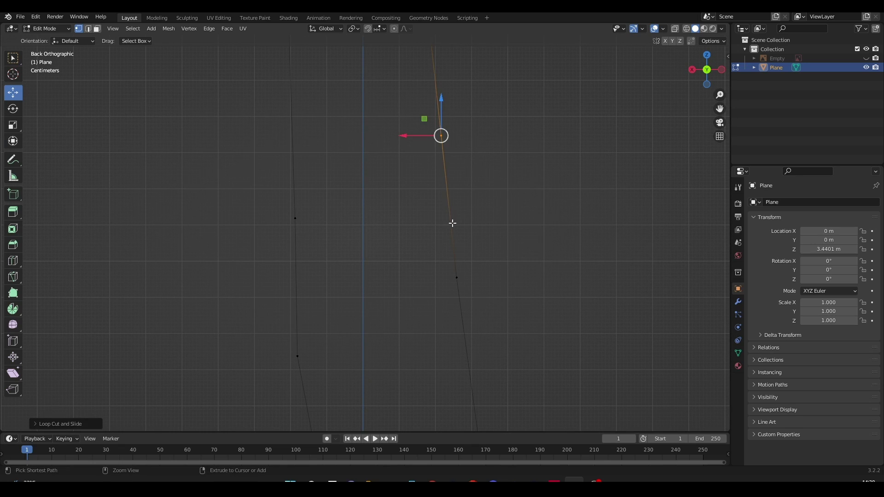
drag(442, 135, 450, 213)
click(515, 267)
Add a vertex to the spine segment above the cutting edge's notch and nudge it slightly up along the spine
scroll(515, 268, down, 2)
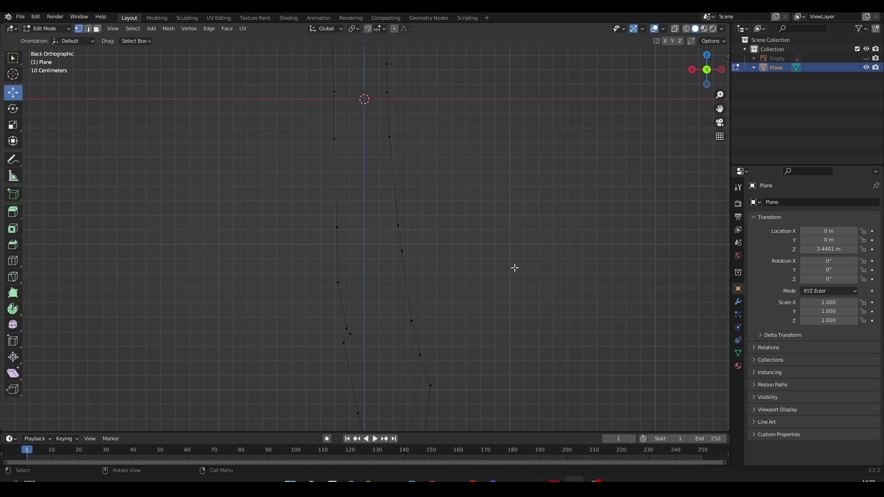
scroll(505, 275, up, 2)
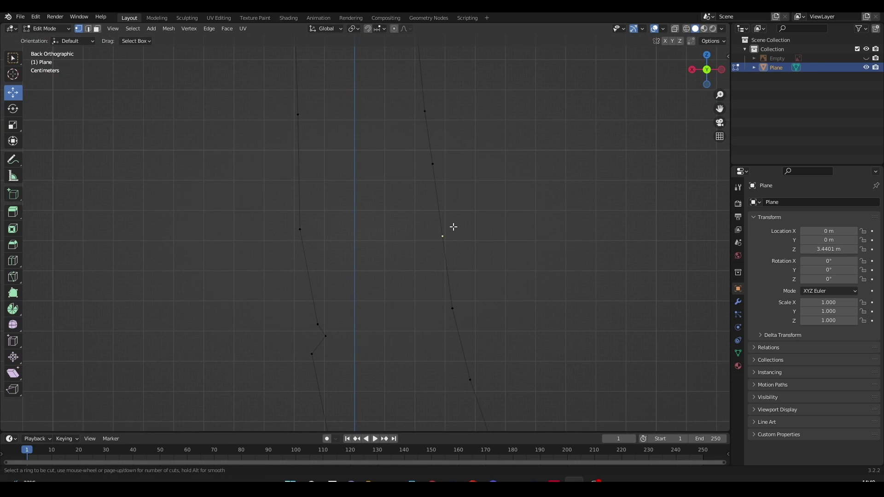
key(ctrl+z)
key(ctrl+z)
drag(442, 236, 440, 224)
click(495, 281)
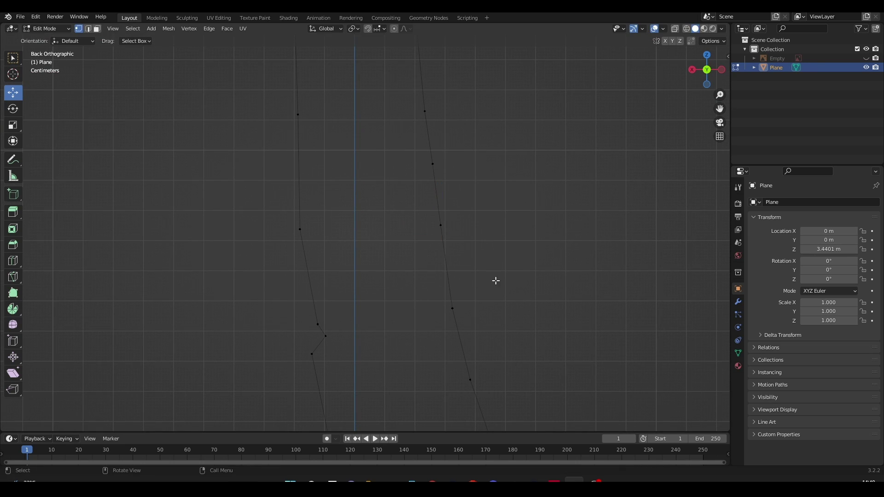
Loop-cut the short spine segment beside the cutting edge's notch to add a vertex at its middle
scroll(480, 247, down, 2)
key(ctrl+r)
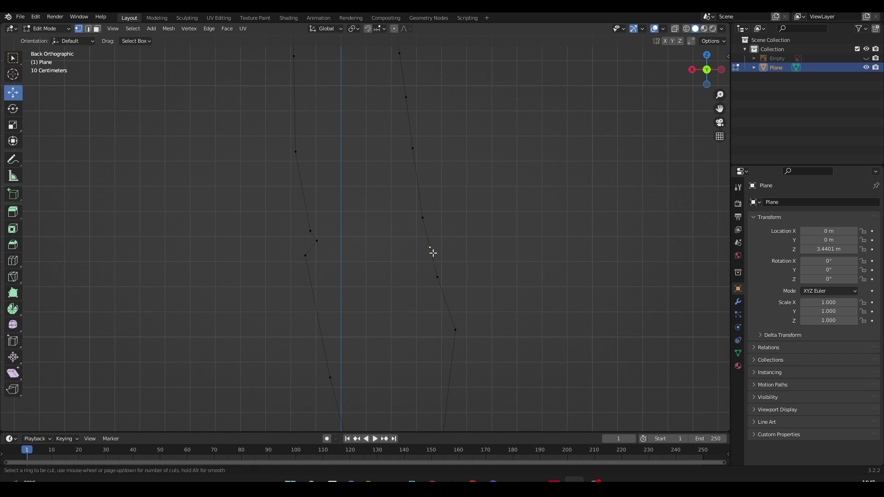
click(432, 251)
click(497, 286)
Loop-cut the long segment between the spine's outer corner and the blade tip, keeping the new vertex midway
shift+middle_drag(486, 323, 484, 213)
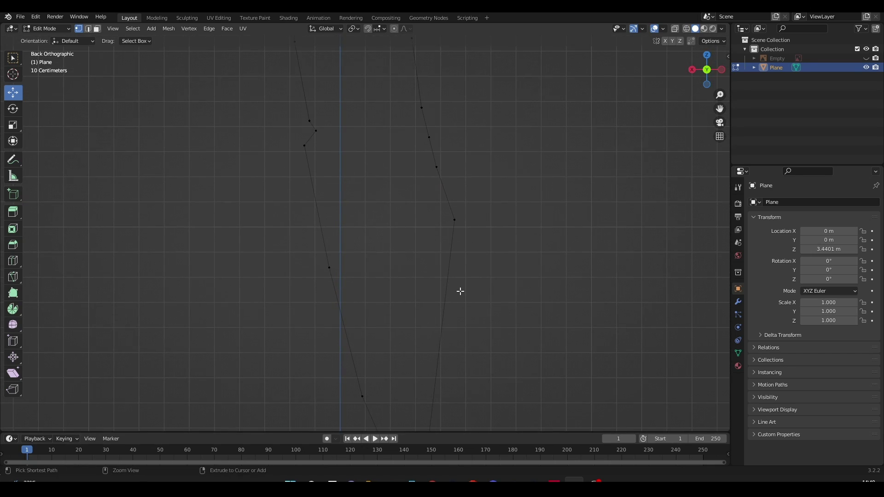
key(ctrl+r)
click(456, 273)
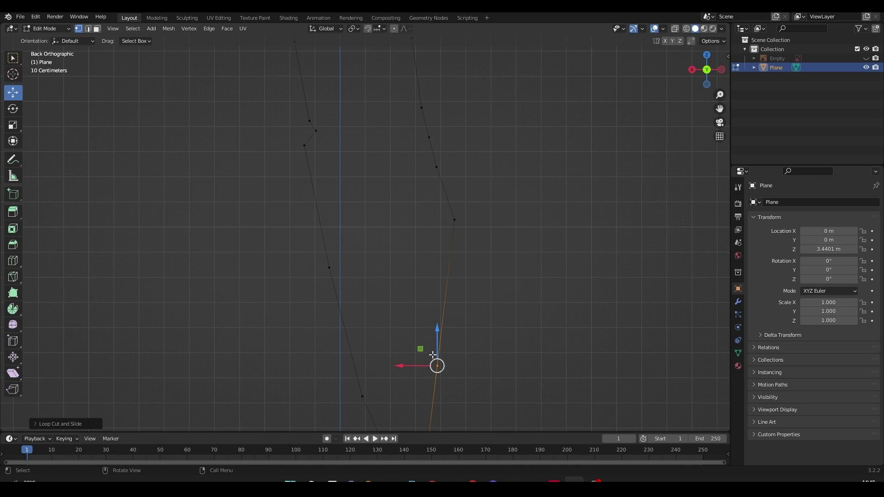
drag(419, 346, 432, 298)
key(ctrl+z)
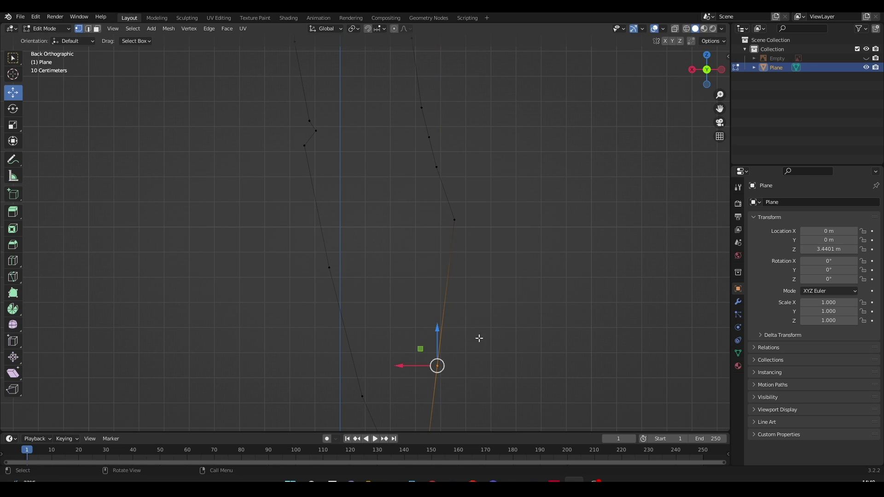
click(490, 363)
Add a vertex just below the spine's outer corner and move it up along the segment towards the corner
key(ctrl+r)
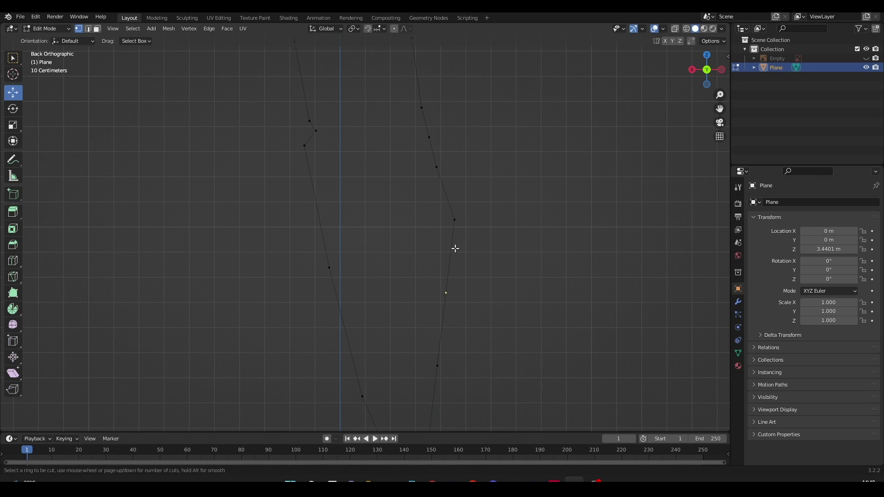
click(455, 248)
right_click(455, 249)
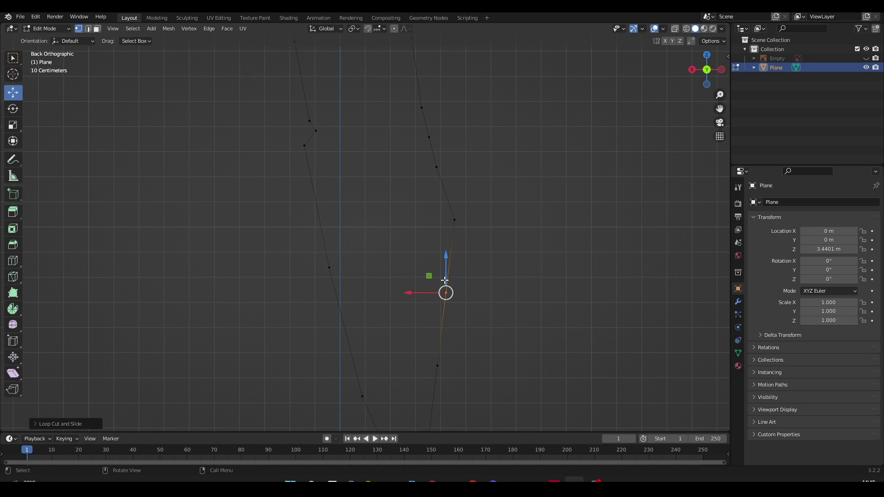
key(g)
click(452, 244)
key(g)
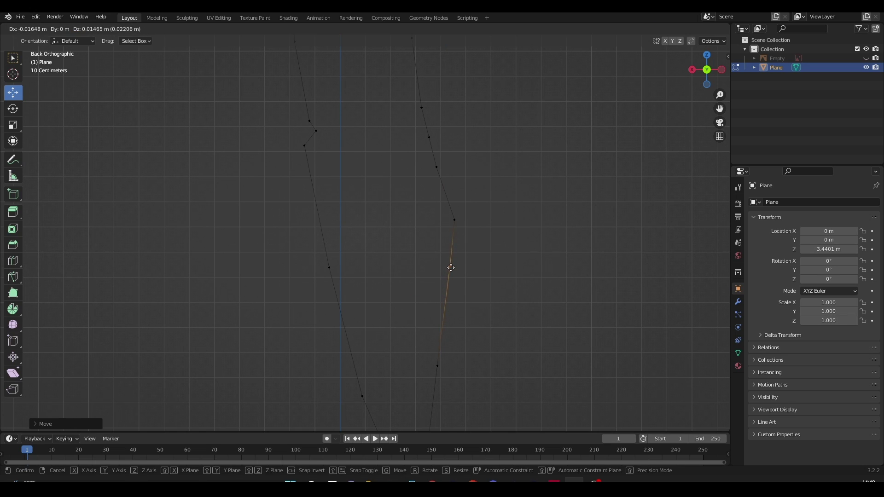
click(452, 265)
click(473, 291)
Add a vertex to the last spine segment above the blade tip, then lower it along Z and adjust it along X
shift+middle_drag(486, 335, 498, 207)
key(ctrl+r)
click(444, 328)
right_click(441, 313)
key(g)
key(z)
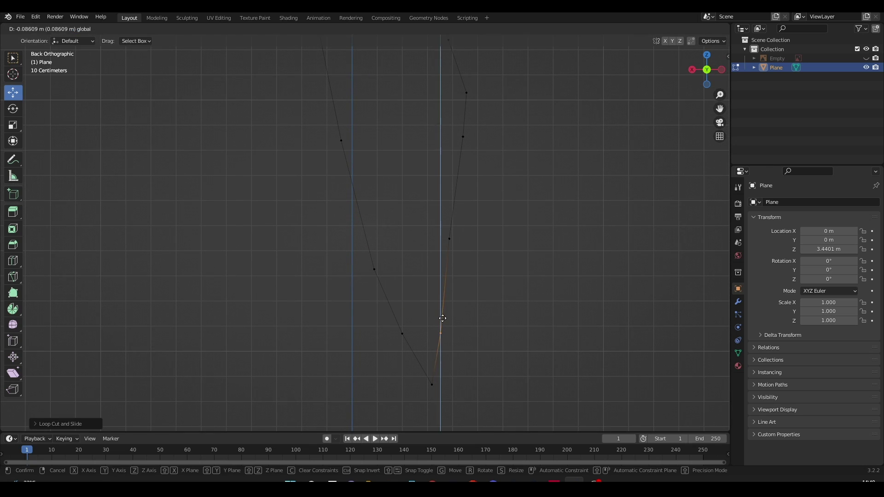
drag(441, 322, 442, 320)
drag(425, 336, 422, 336)
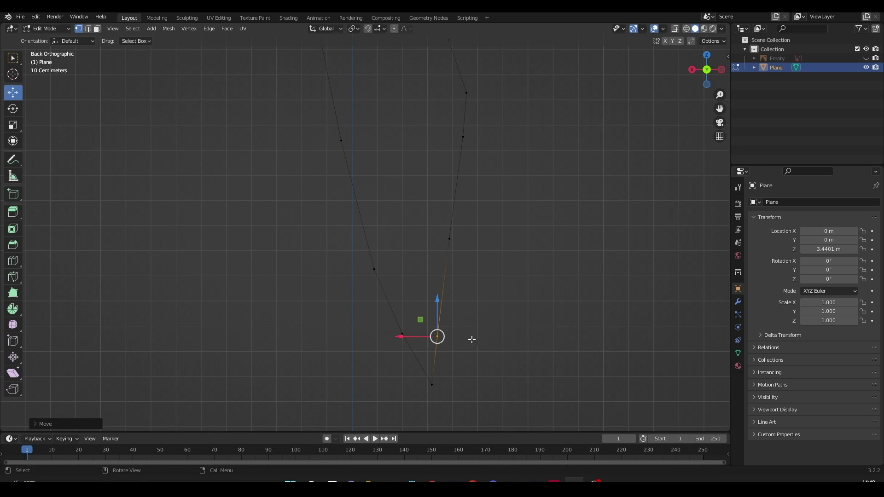
click(472, 339)
Loop-cut the spine's topmost segment and raise the new vertex along Z to about the hook's second vertex
shift+middle_drag(429, 252, 418, 411)
shift+scroll(447, 334, up, 10)
scroll(478, 191, up, 3)
shift+middle_drag(456, 166, 382, 262)
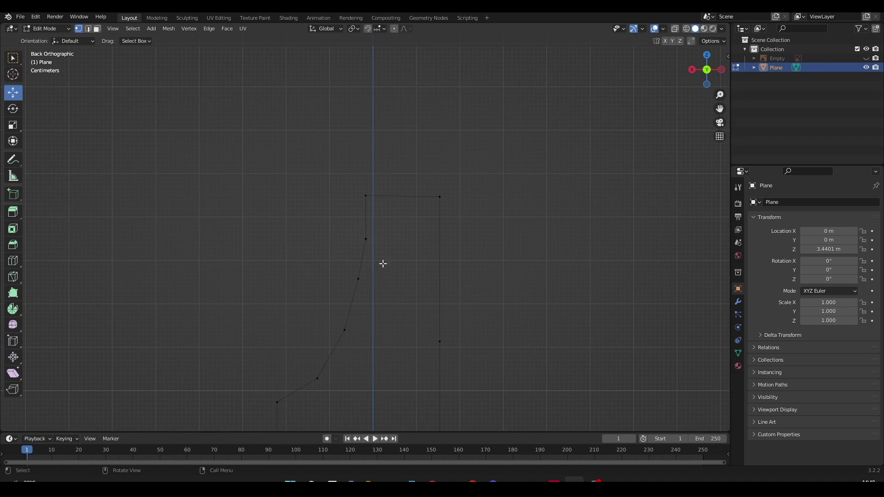
key(ctrl+r)
click(451, 253)
right_click(451, 253)
drag(440, 243, 444, 209)
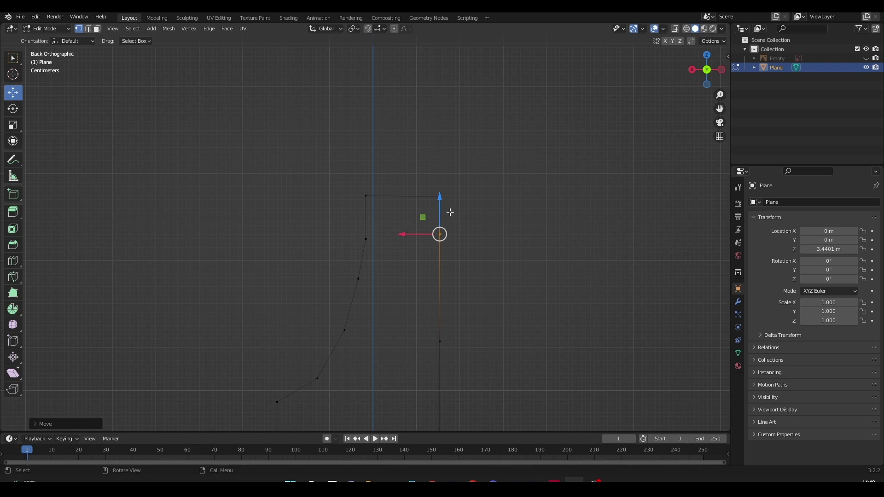
click(511, 260)
Connect the second hook vertex from the top to the facing spine vertex with an edge
scroll(389, 219, up, 3)
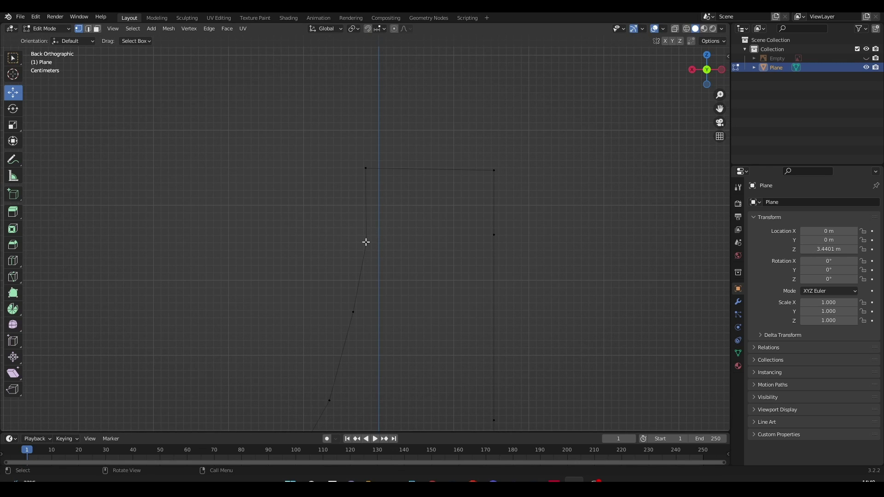
shift+middle_drag(370, 247, 323, 186)
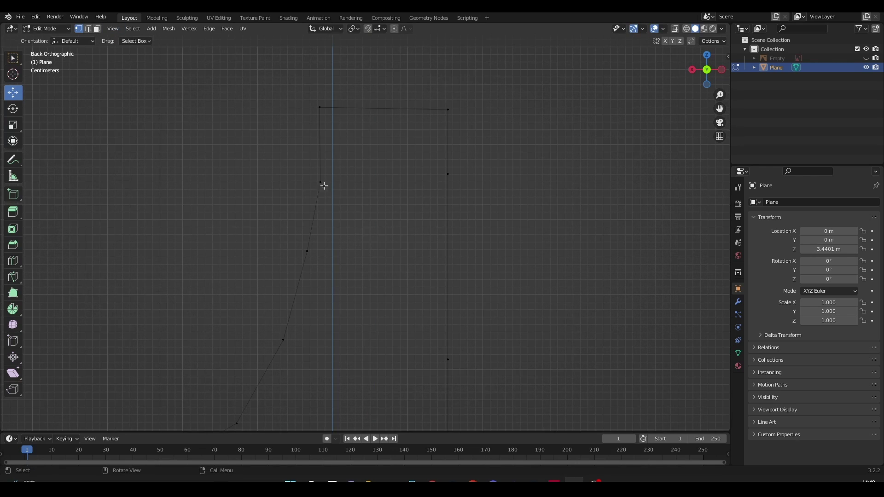
click(323, 184)
shift+click(448, 174)
key(f)
click(336, 255)
Loop-cut the spine segment below the new cross edge and raise the added vertex along Z to the third hook vertex's height
key(ctrl+r)
click(452, 259)
right_click(452, 257)
drag(449, 242, 448, 221)
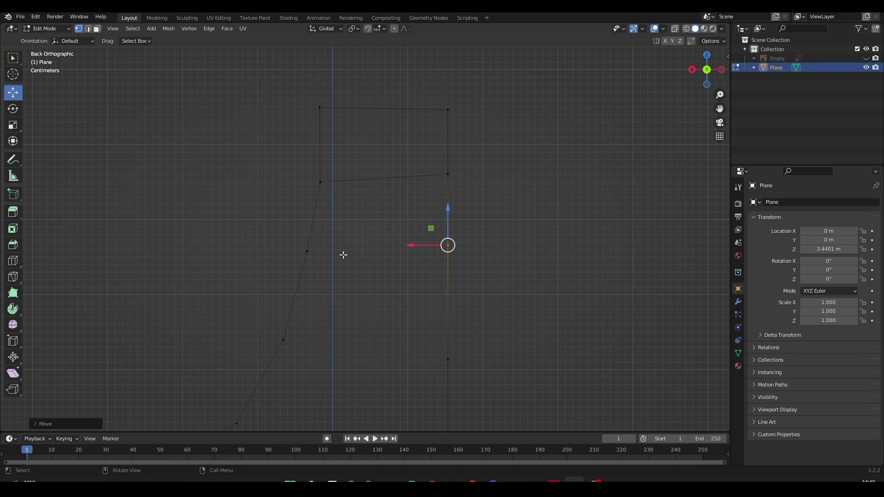
Connect the third hook vertex to the spine vertex opposite it with an edge, keeping the back orthographic view
click(308, 252)
shift+click(448, 246)
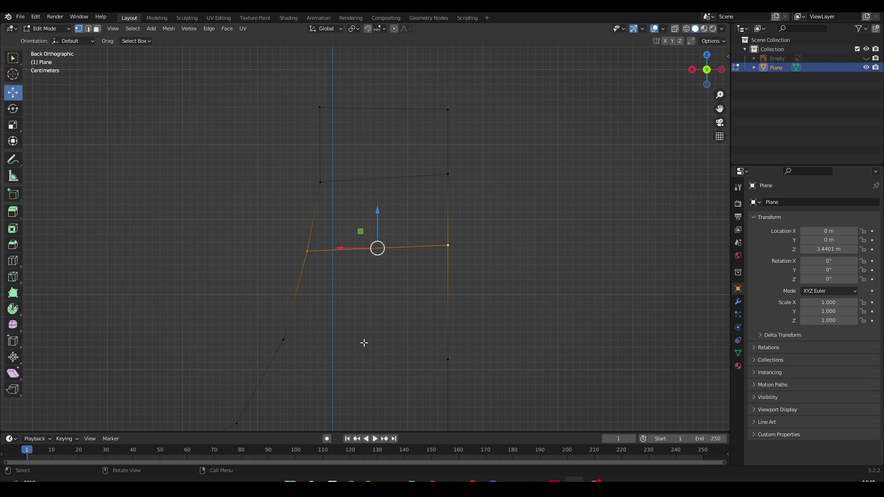
middle_drag(364, 343, 388, 310)
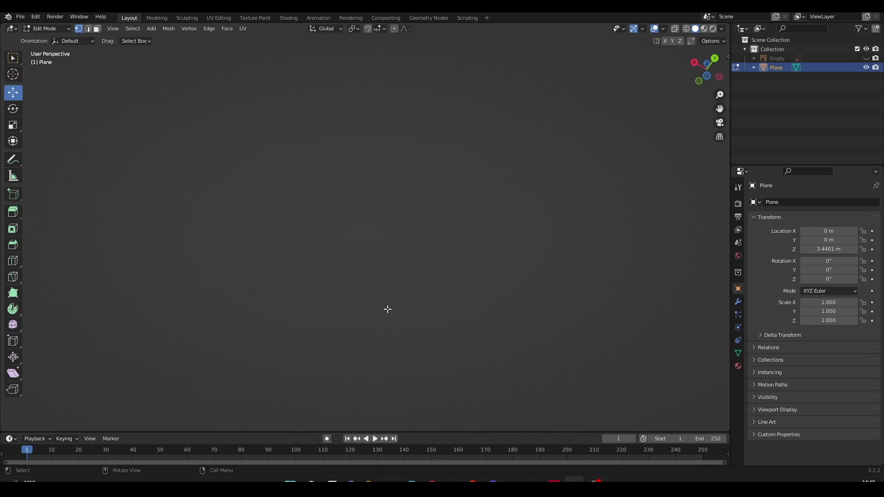
click(715, 58)
click(462, 254)
Connect the fourth hook vertex to the spine vertex facing it with a cross edge
scroll(394, 292, up, 5)
shift+middle_drag(348, 337, 389, 221)
scroll(359, 226, up, 1)
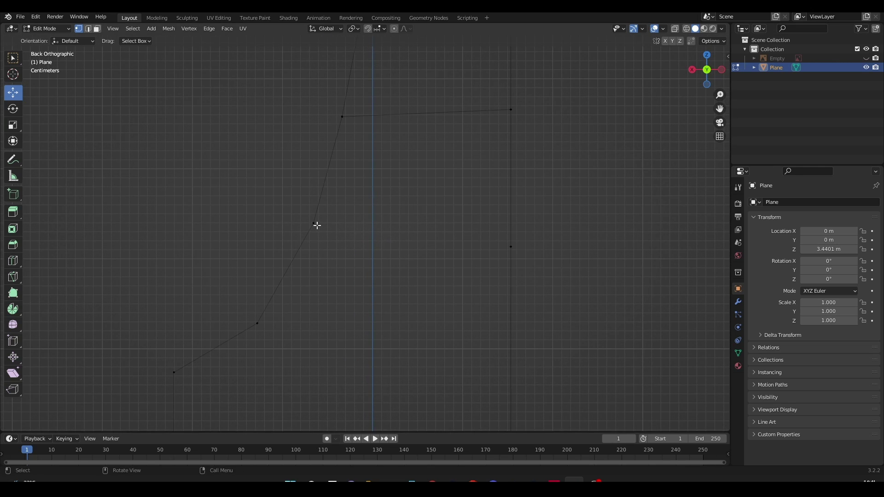
click(314, 224)
shift+click(512, 247)
key(f)
click(555, 282)
Loop-cut the spine segment below, raise the added vertex to the fifth hook vertex's height and join the two with an edge
shift+middle_drag(420, 328, 408, 198)
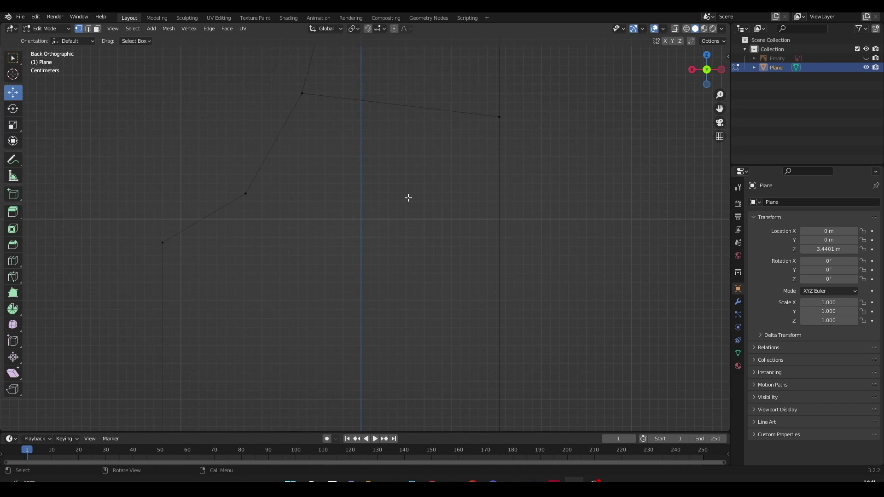
key(ctrl+r)
click(507, 200)
drag(500, 263, 491, 157)
shift+click(246, 197)
key(f)
click(516, 269)
Loop-cut the next spine segment, raise the added vertex to slightly above the hook tip's height and connect it to the tip
key(ctrl+r)
click(507, 283)
drag(502, 286, 502, 255)
drag(502, 184, 502, 182)
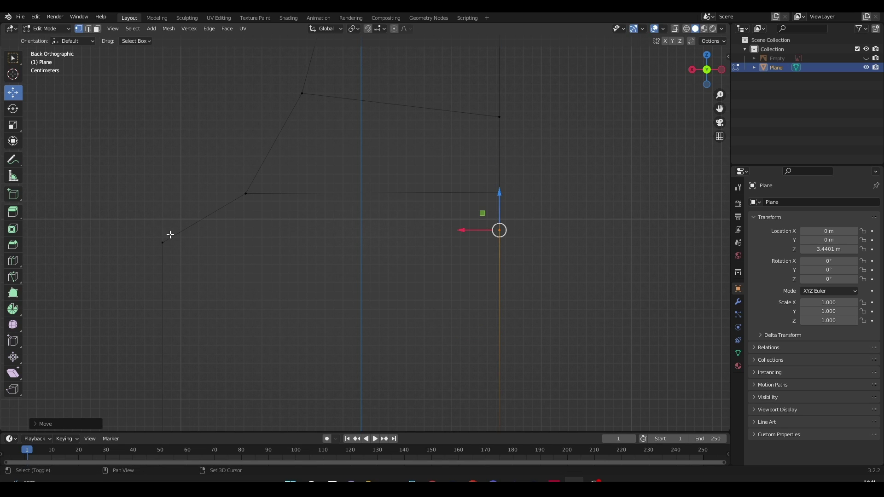
shift+click(166, 243)
key(f)
Connect the first cutting-edge vertex below the hook tip to the next existing spine vertex with a slanted edge
shift+middle_drag(365, 339, 388, 107)
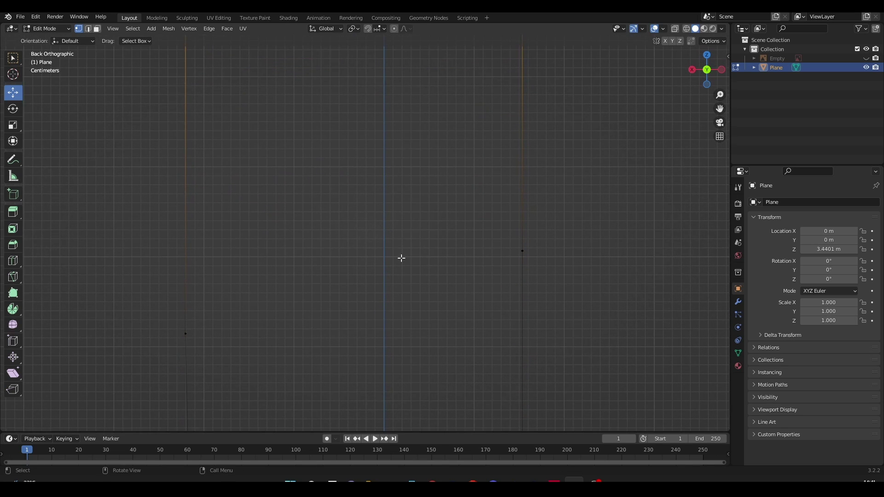
click(344, 293)
click(517, 252)
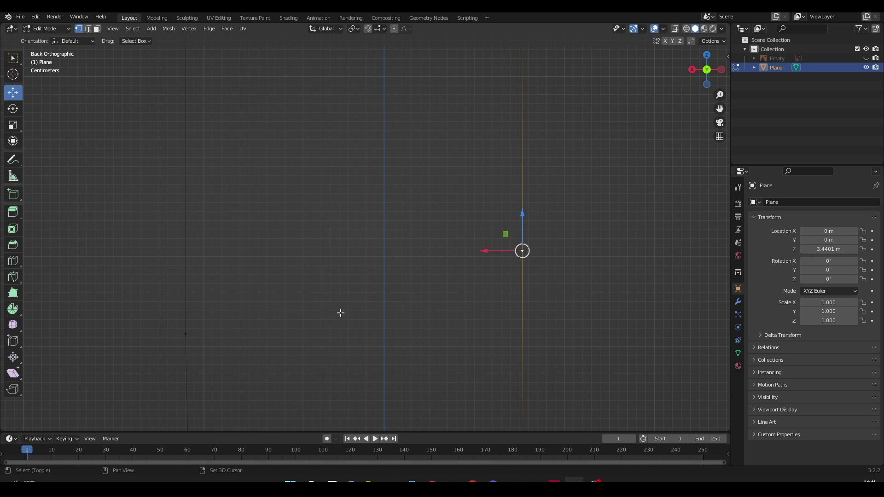
shift+click(186, 333)
key(f)
click(346, 357)
Loop-cut the cutting-edge segment below, slide the new vertex up to the facing spine vertex's height and join them with an edge
shift+middle_drag(358, 363, 390, 159)
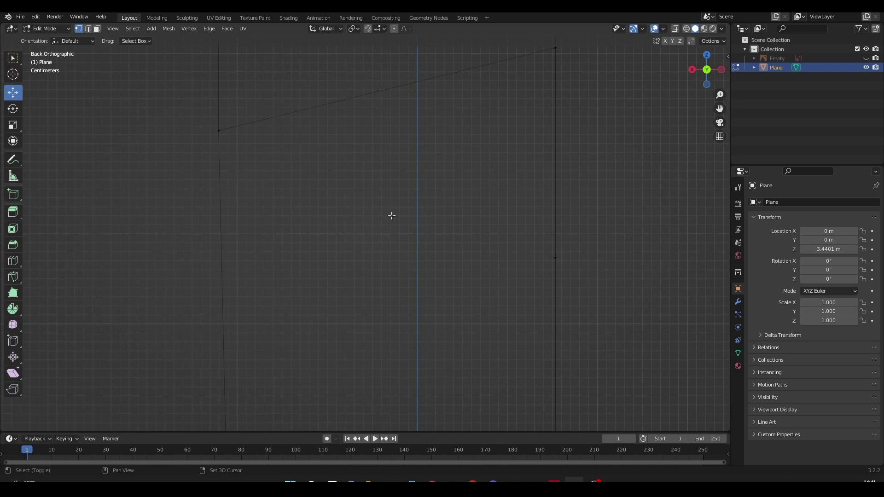
shift+middle_drag(407, 286, 404, 227)
key(ctrl+r)
click(229, 201)
drag(219, 302, 194, 201)
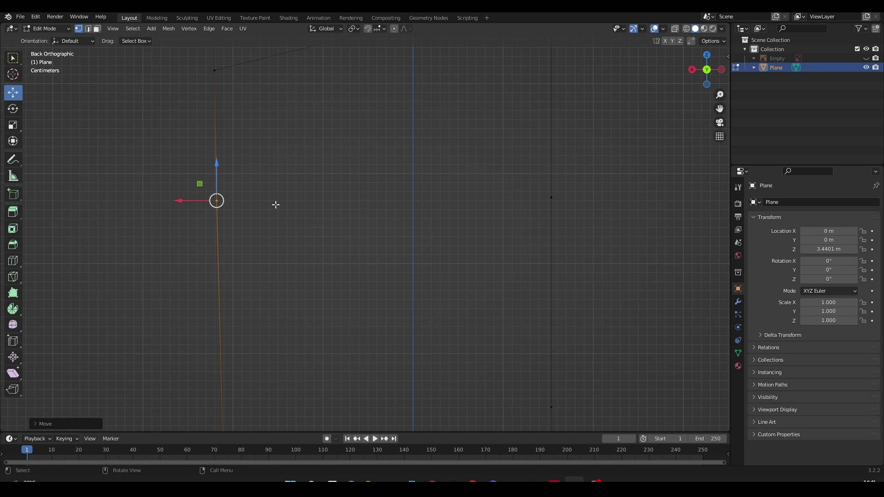
shift+click(551, 198)
key(f)
Loop-cut the next cutting-edge segment above the world origin and connect the new vertex to the spine vertex opposite it
shift+middle_drag(444, 307, 437, 63)
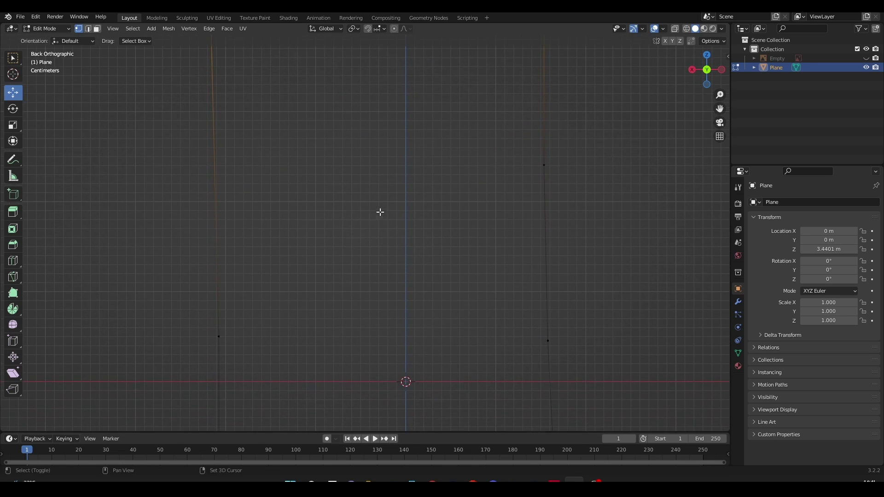
key(ctrl+r)
click(228, 150)
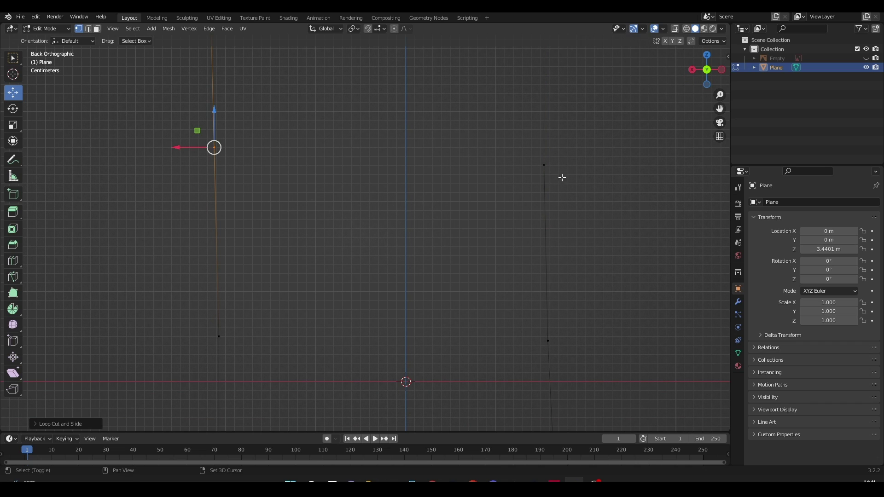
shift+click(546, 165)
key(f)
Connect the opposite vertex pairs just above and just below the world origin with two cross edges
click(548, 341)
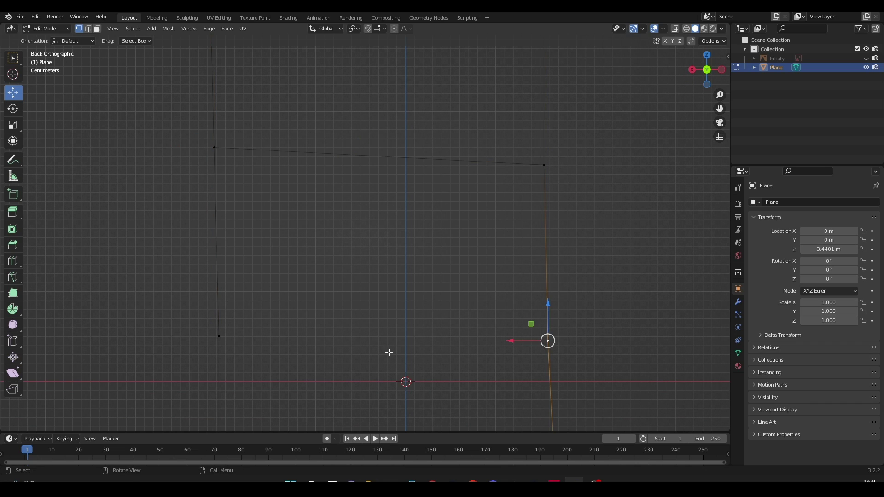
shift+click(222, 337)
key(f)
shift+middle_drag(222, 336, 347, 136)
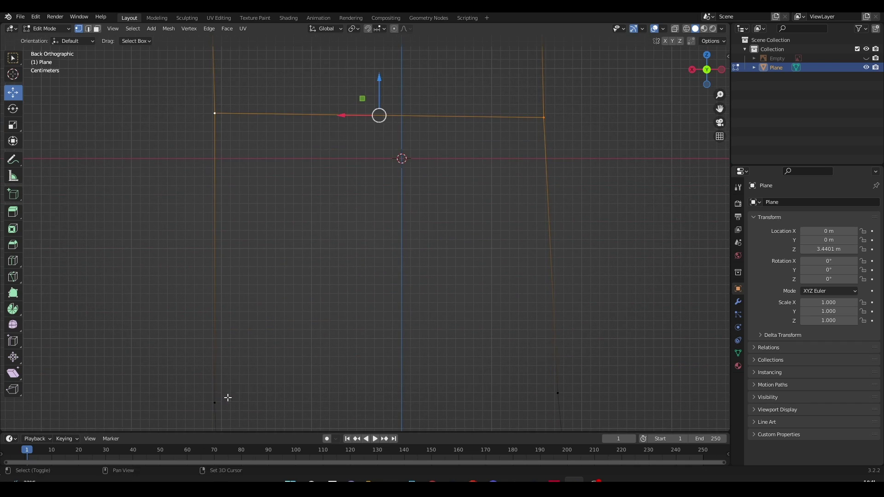
click(225, 399)
shift+click(556, 397)
key(f)
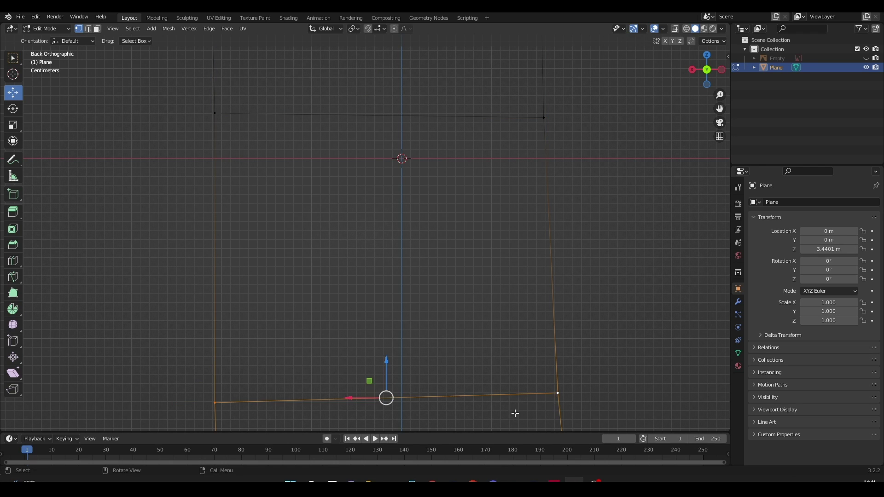
Connect the second vertex pair below the world origin with a cross edge and clear the selection
shift+middle_drag(513, 415, 414, 183)
shift+middle_drag(423, 281, 423, 156)
shift+middle_drag(437, 295, 446, 232)
click(221, 274)
shift+click(600, 263)
key(f)
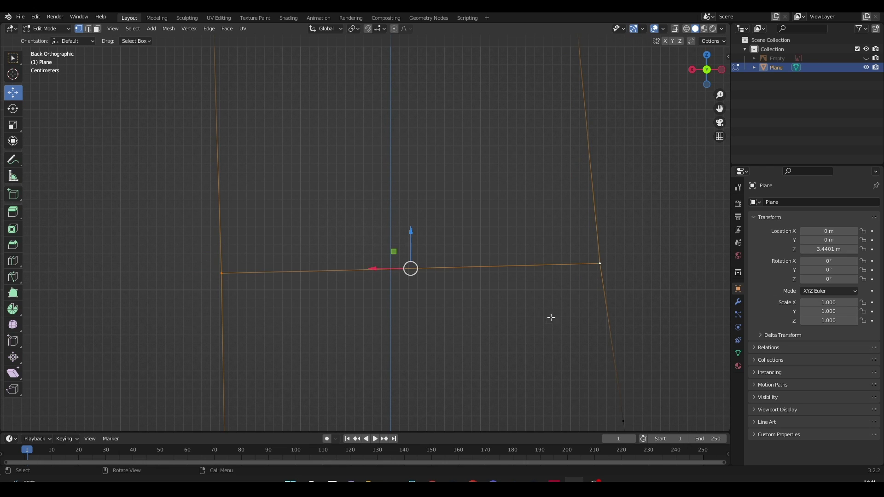
key(alt+a)
Loop-cut the next cutting-edge segment, raise the new vertex to about the facing spine vertex's height and connect them
shift+middle_drag(534, 370, 499, 229)
click(607, 188)
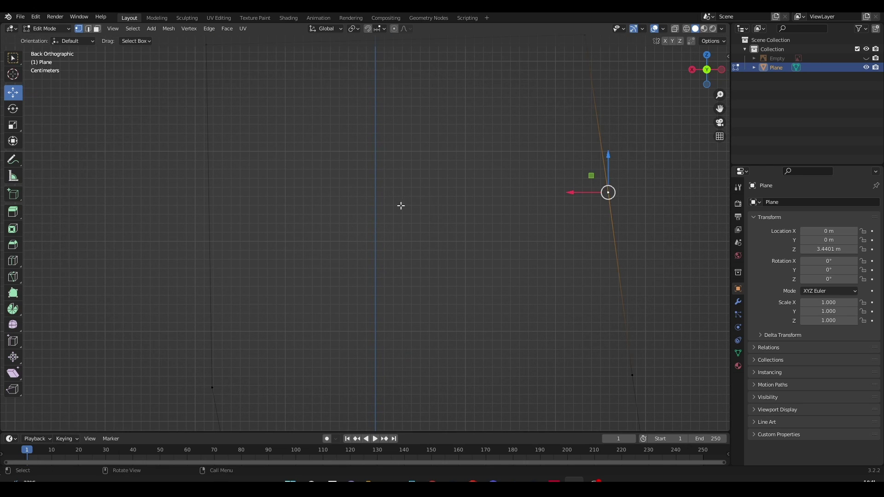
key(ctrl+r)
click(215, 193)
drag(207, 189, 203, 179)
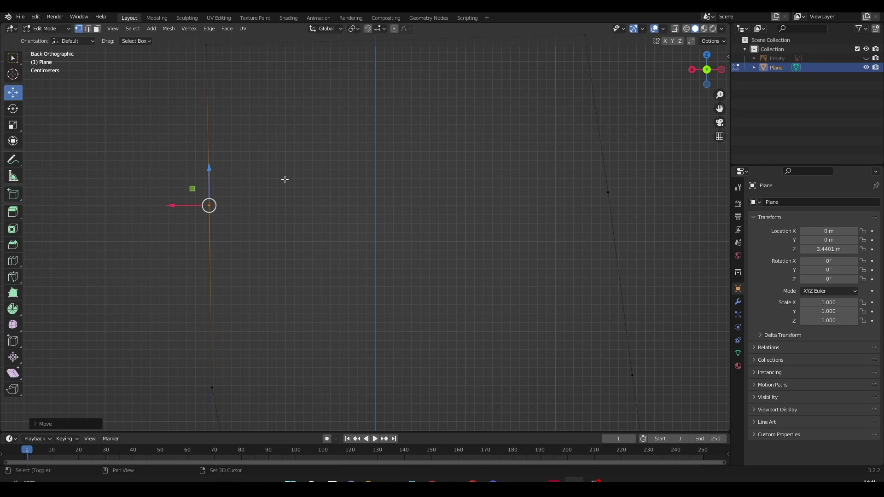
shift+click(607, 197)
key(f)
Connect the next opposite vertex pair, just above the cutting-edge notch, with a cross edge
shift+middle_drag(501, 297, 356, 195)
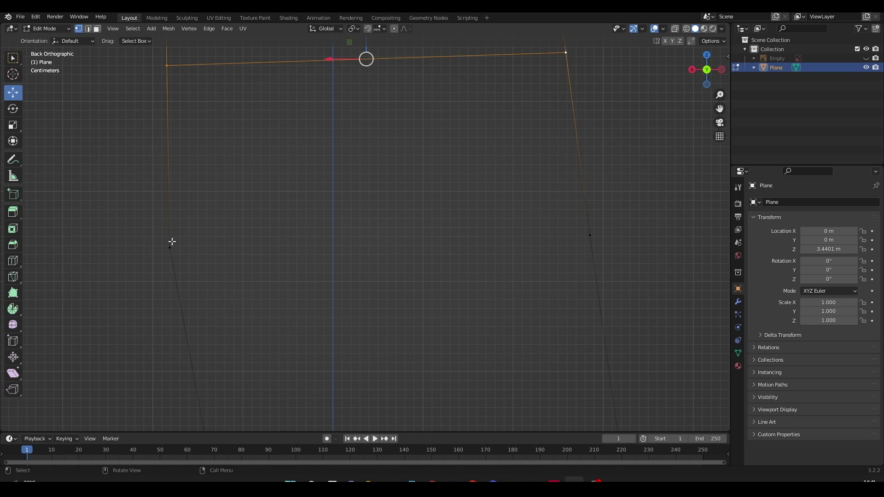
click(171, 246)
shift+click(591, 236)
key(f)
Connect each of the three cutting-edge notch vertices to its facing spine vertex with a cross edge
shift+middle_drag(553, 290, 364, 201)
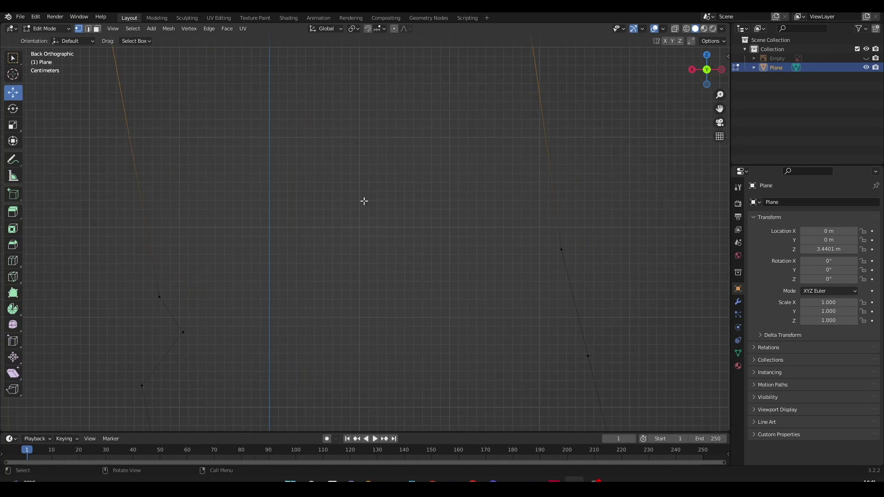
click(179, 288)
shift+click(564, 249)
key(f)
click(184, 332)
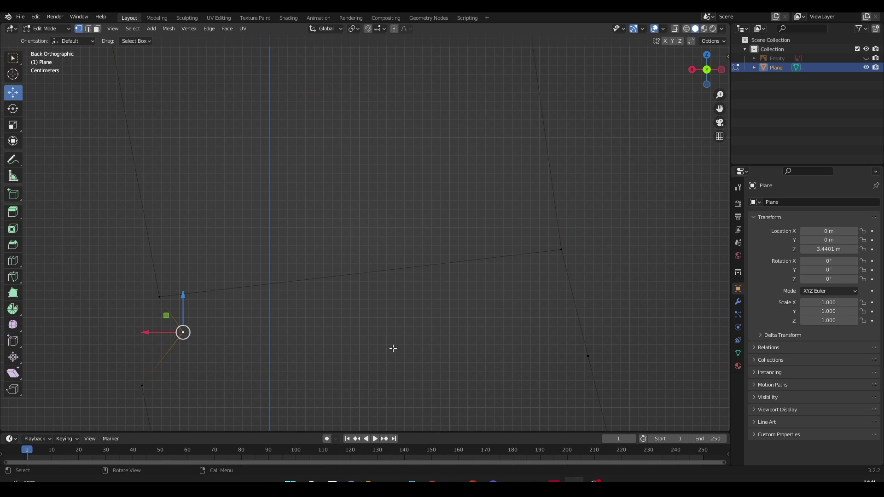
shift+click(583, 356)
key(f)
click(455, 398)
shift+middle_drag(251, 395, 242, 229)
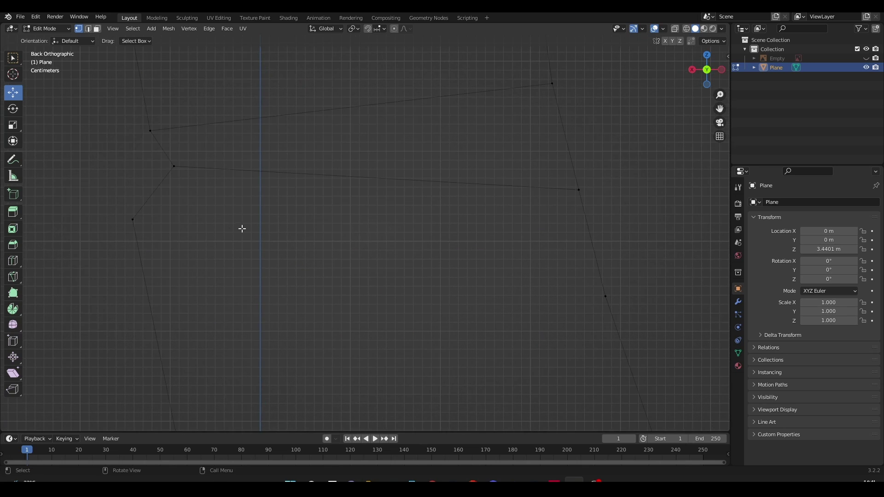
click(132, 226)
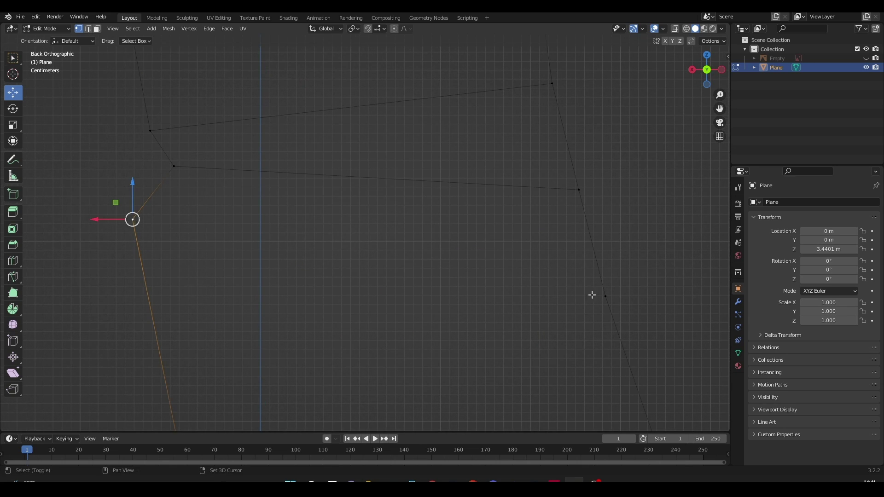
shift+click(599, 296)
key(f)
Loop-cut the cutting-edge segment below the notch, slide the new vertex down level with the spine's outermost vertex and connect them
shift+middle_drag(521, 339, 389, 161)
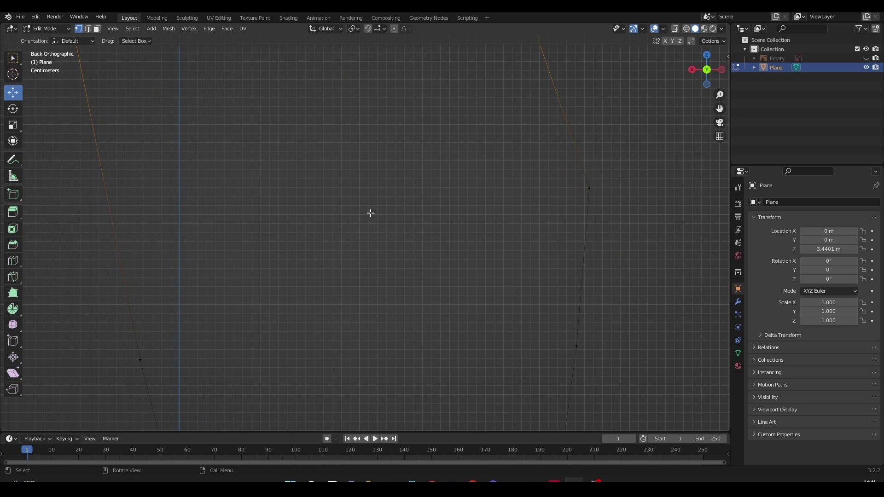
click(95, 172)
right_click(106, 175)
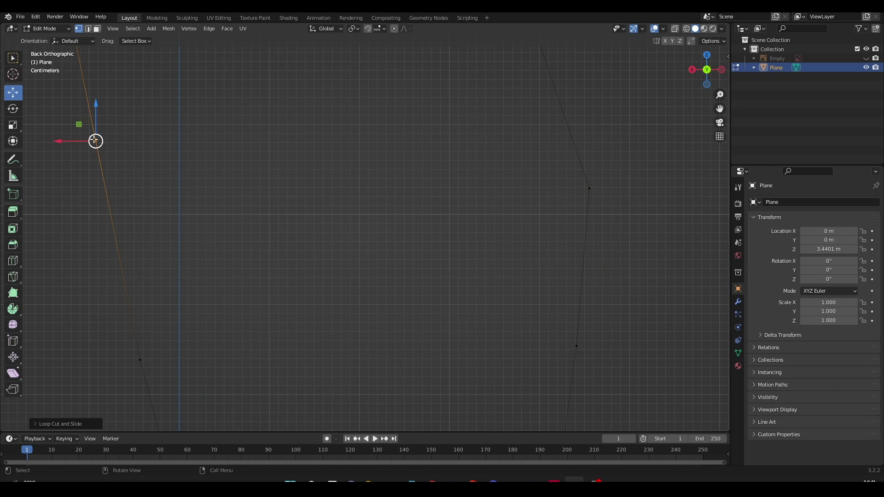
key(g)
key(g)
click(107, 196)
shift+click(589, 189)
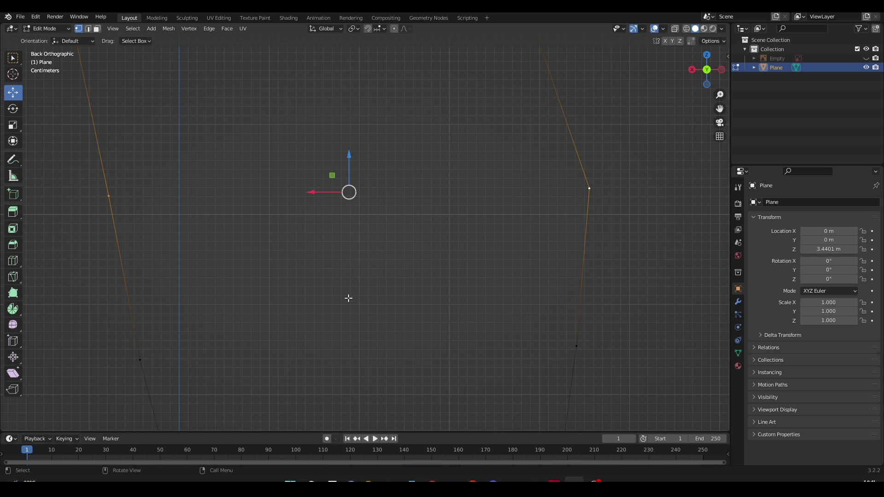
key(f)
Connect the next vertex pair below the spine's outermost vertex with a cross edge
click(140, 359)
shift+click(576, 346)
key(f)
Loop-cut the next cutting-edge segment, slide the new vertex down to about the facing spine vertex's height and join them with an edge
shift+middle_drag(513, 367, 493, 177)
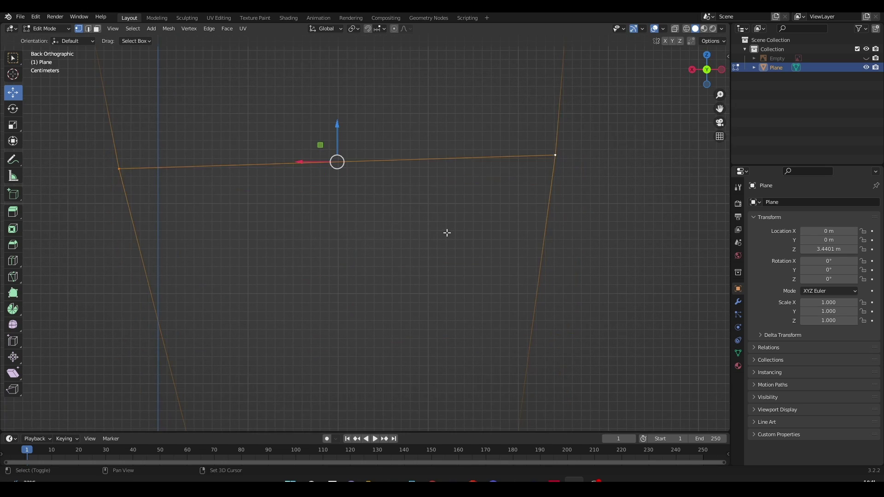
shift+middle_drag(415, 417, 410, 170)
key(ctrl+r)
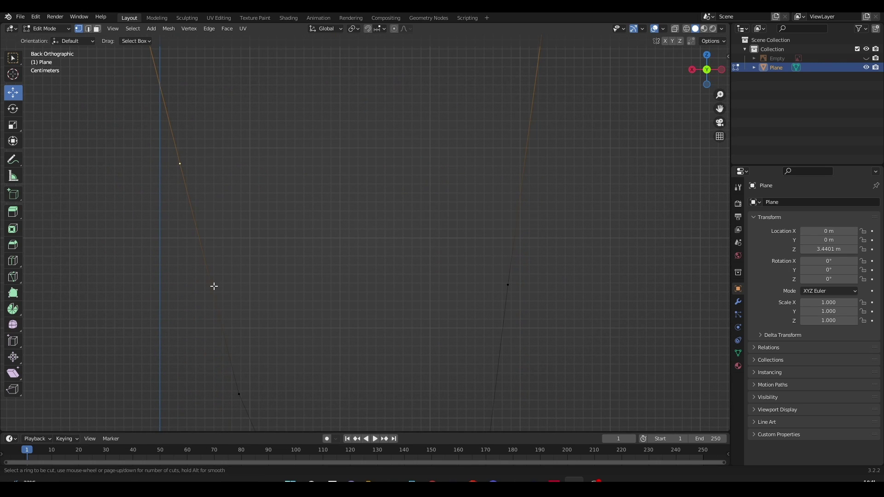
click(249, 350)
click(226, 294)
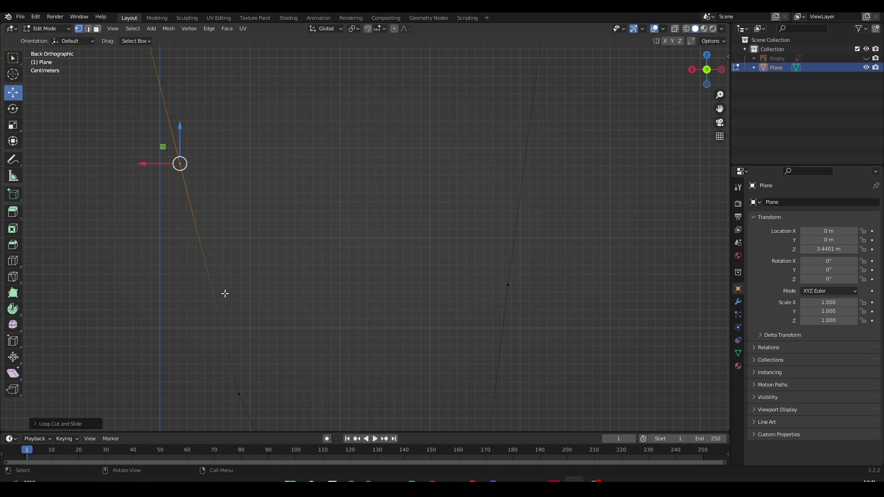
drag(178, 166, 206, 274)
shift+click(506, 287)
key(f)
Loop-cut the spine segment below, move the new vertex up level with the next cutting-edge vertex and connect the two
shift+middle_drag(407, 346, 422, 199)
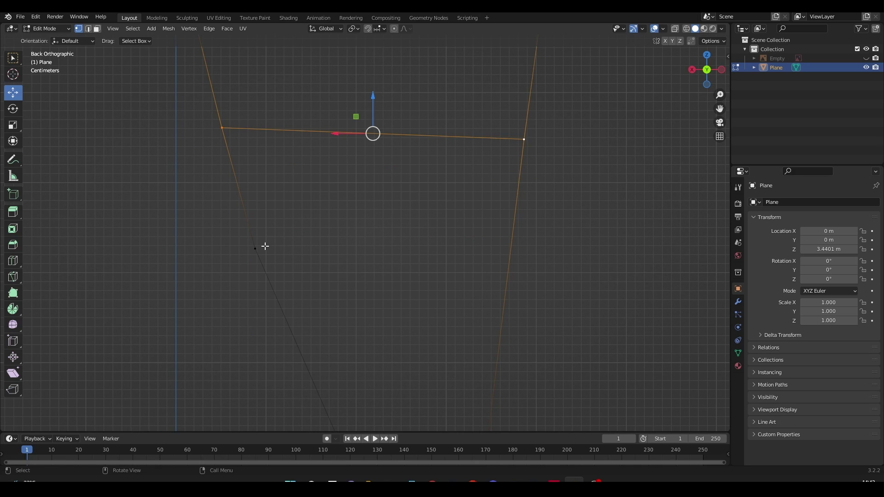
click(257, 249)
key(ctrl+r)
click(514, 265)
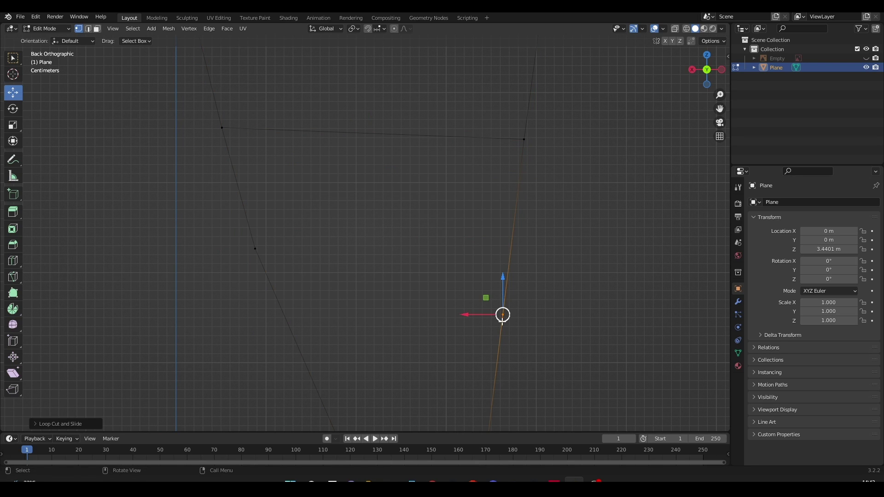
drag(503, 315, 512, 252)
shift+click(257, 251)
key(f)
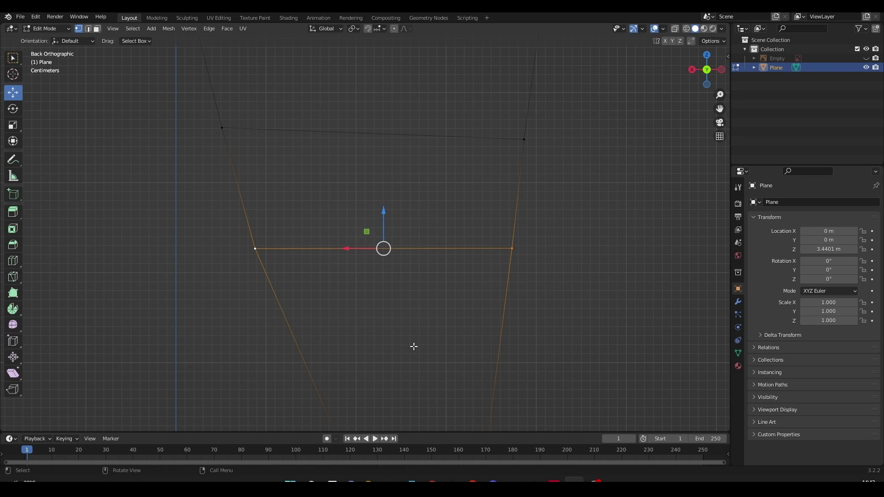
Connect the last vertex pair above the blade's lower tip with a cross edge
shift+middle_drag(413, 347, 392, 126)
click(330, 255)
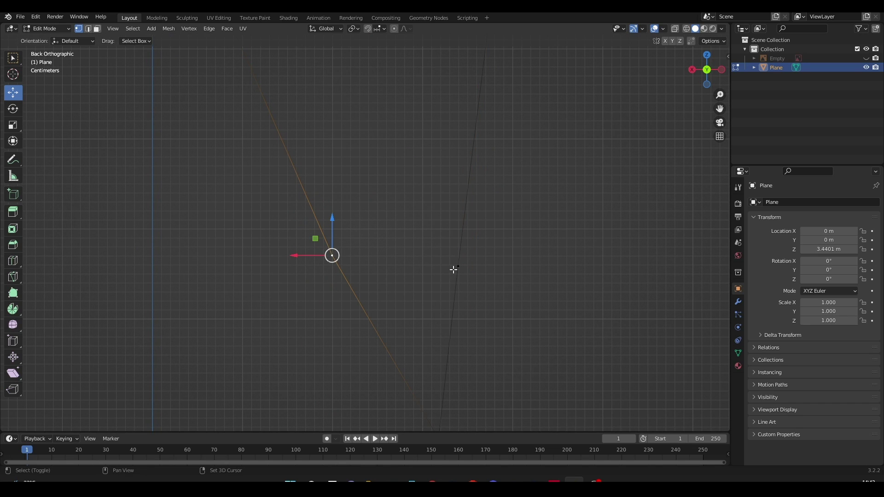
shift+click(453, 270)
key(f)
click(516, 295)
Show the reference image, compare the cross edges with the blade from tip to hilt, and hide the image again
scroll(504, 312, down, 5)
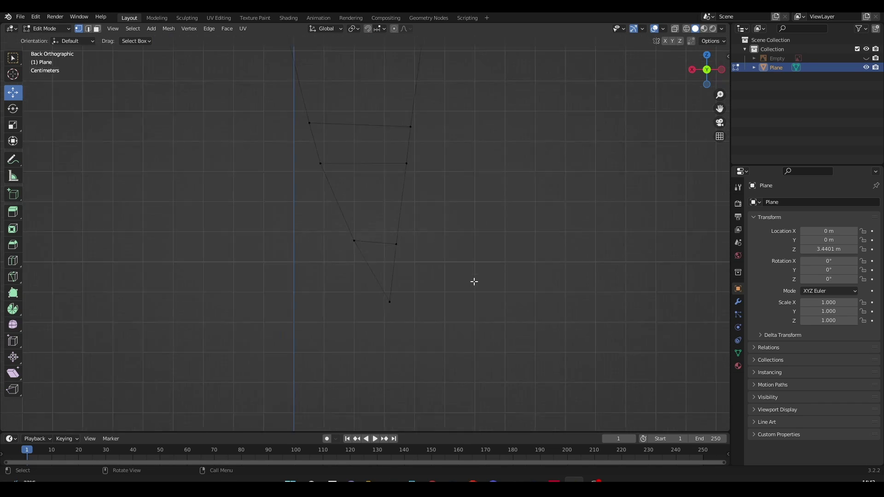
scroll(456, 244, down, 5)
click(867, 58)
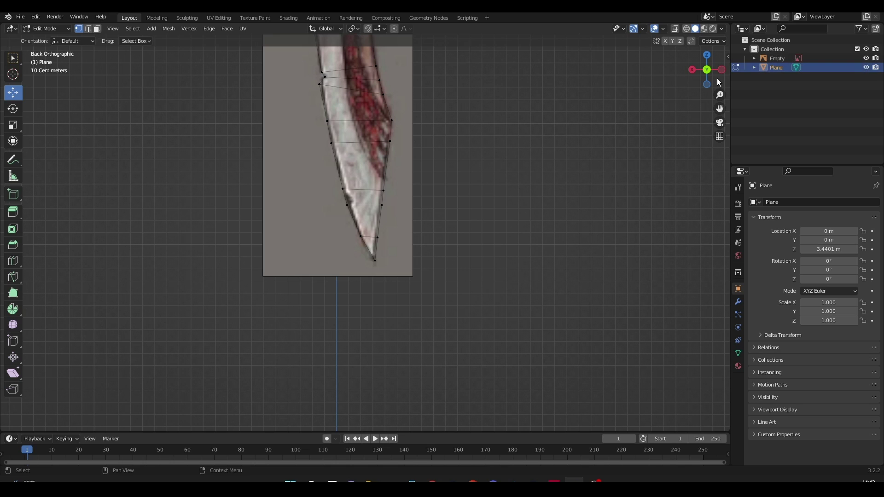
shift+scroll(454, 247, up, 10)
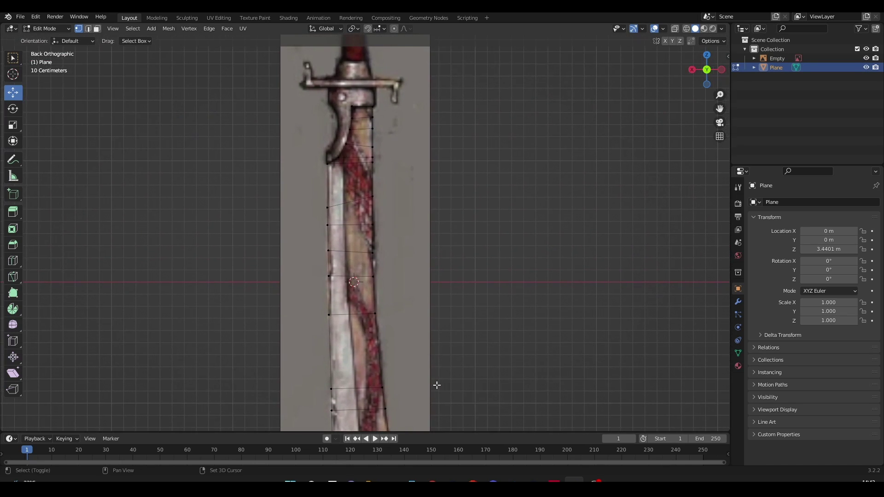
click(866, 58)
Fill the topmost quad of the blade outline, between the first two cross edges, with a face
scroll(373, 180, up, 5)
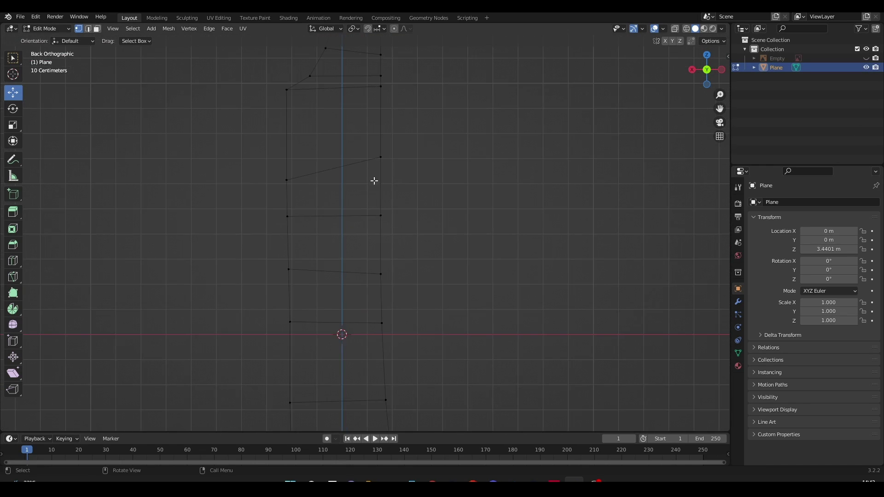
shift+scroll(390, 388, up, 5)
scroll(390, 387, up, 1)
shift+middle_drag(419, 150, 445, 328)
scroll(456, 345, up, 3)
shift+middle_drag(468, 359, 442, 169)
drag(262, 101, 497, 228)
key(f)
click(507, 272)
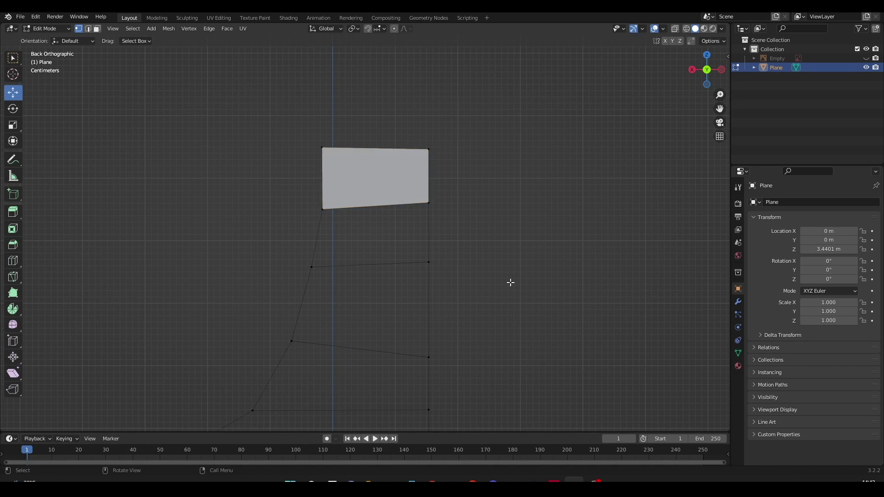
scroll(480, 303, down, 1)
scroll(480, 303, up, 3)
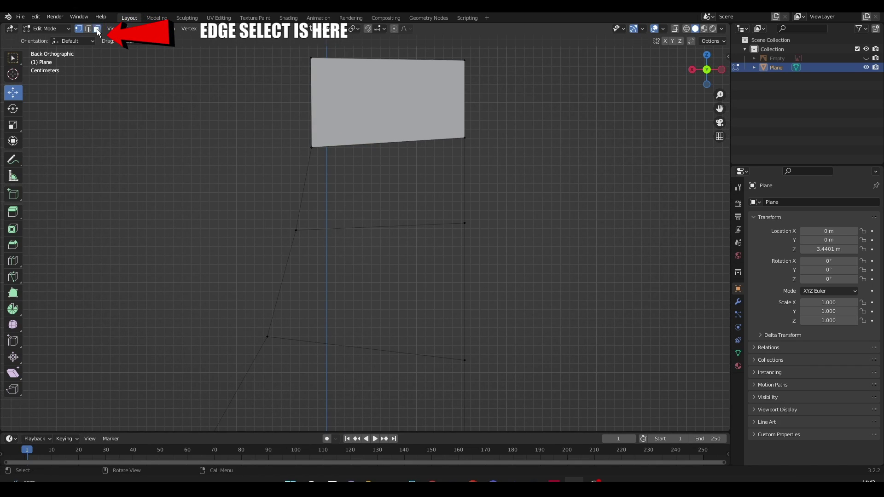
click(353, 159)
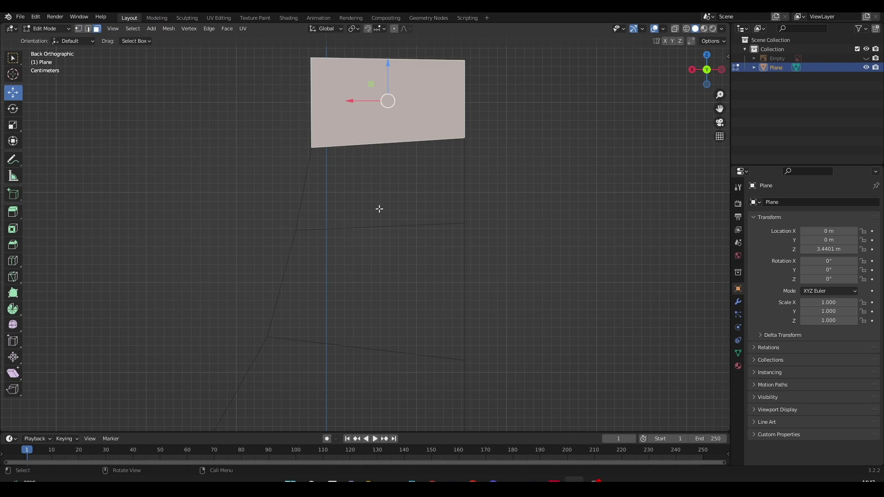
click(467, 198)
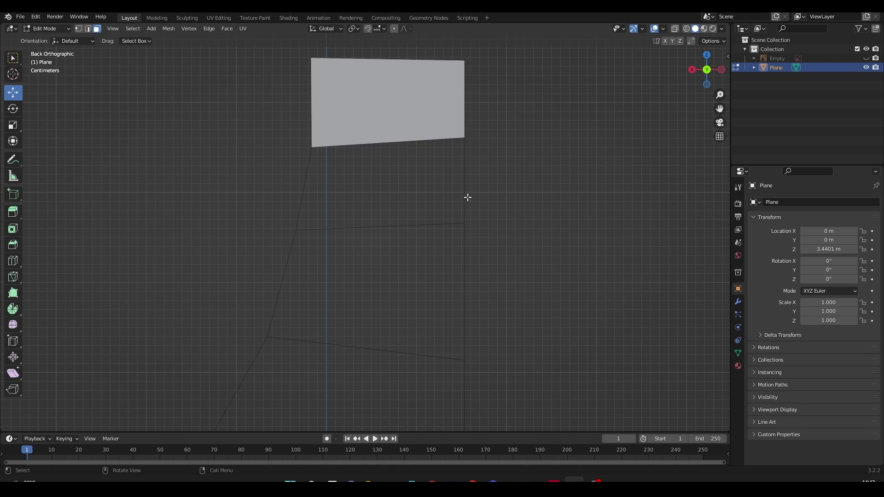
click(429, 140)
Switch to edge selection and fill the second quad from the top of the blade with a face
click(83, 54)
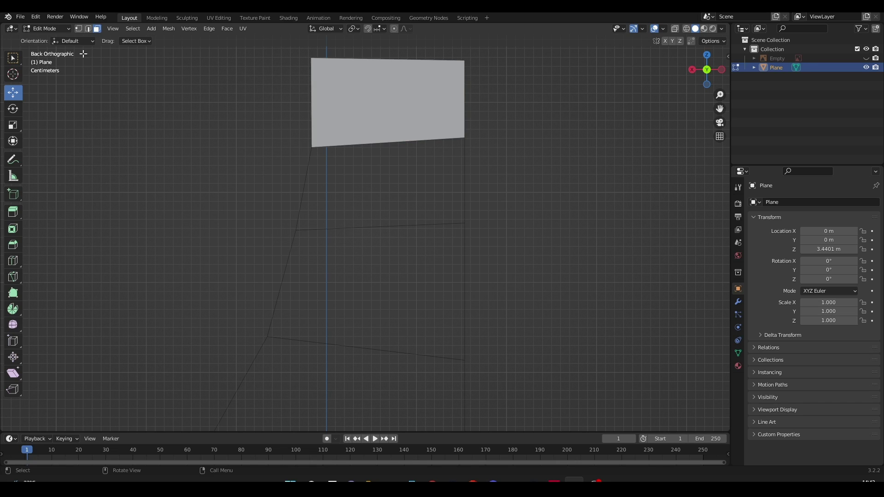
click(361, 146)
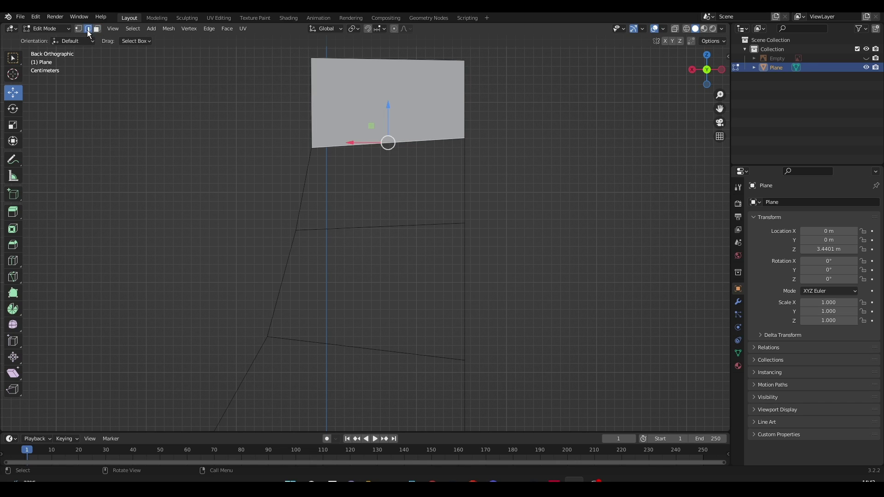
shift+click(387, 225)
shift+click(442, 189)
shift+click(300, 192)
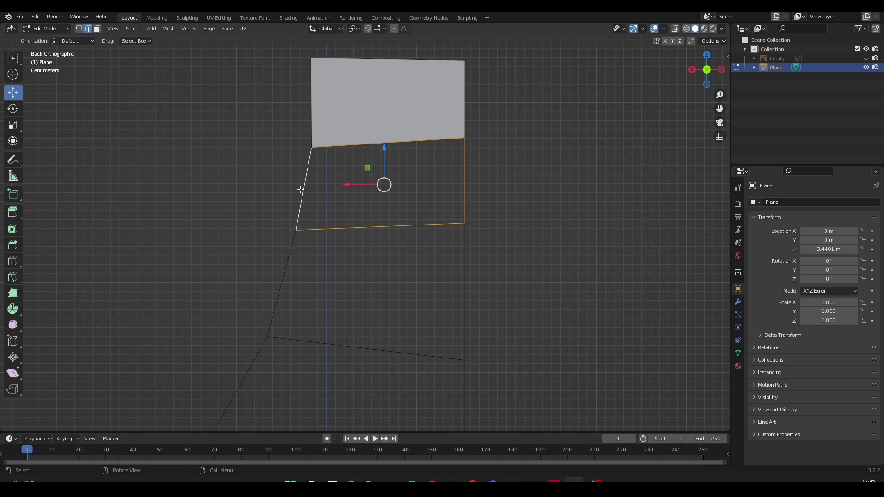
Fill the third quad from the top, directly below the last filled face, from its four border edges
click(342, 231)
shift+click(323, 348)
shift+click(284, 285)
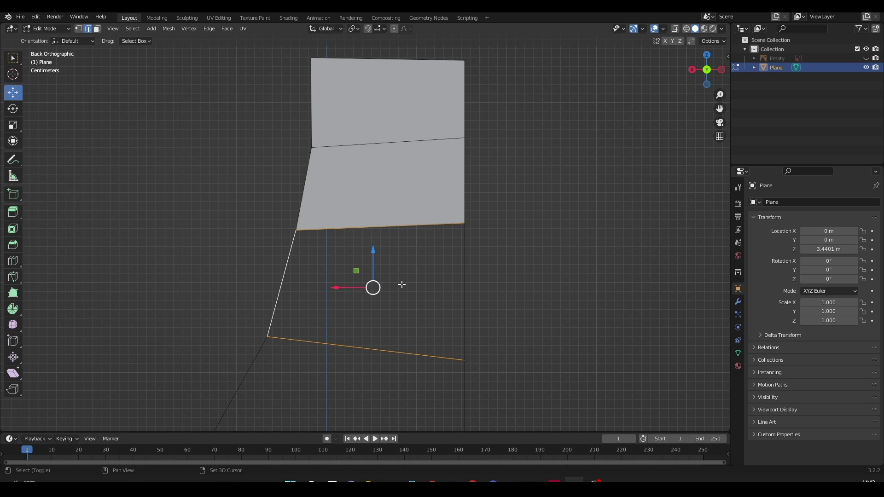
shift+click(462, 282)
key(f)
Fill the fourth quad from the top, where the outline flares outward below the third face
shift+middle_drag(416, 342, 442, 157)
click(402, 170)
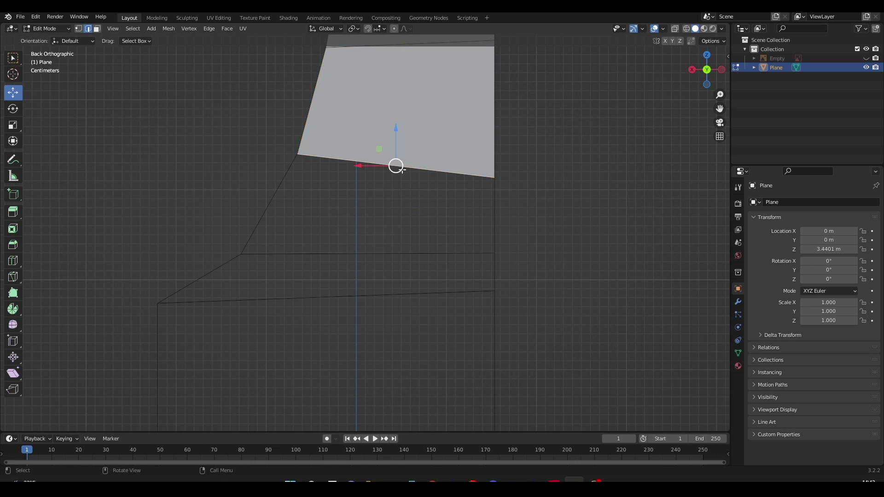
shift+click(304, 219)
shift+click(500, 228)
shift+click(421, 275)
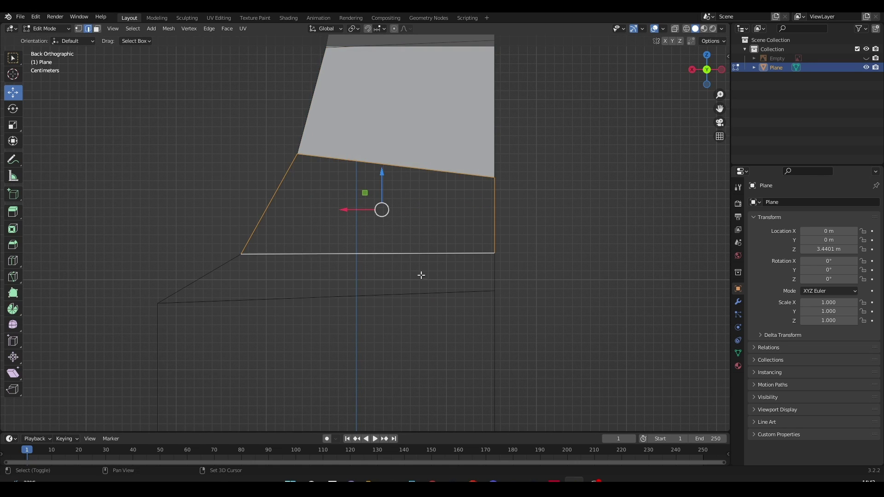
key(f)
Fill the narrow fifth quad that widens to the outline's outer corner with a face
click(293, 277)
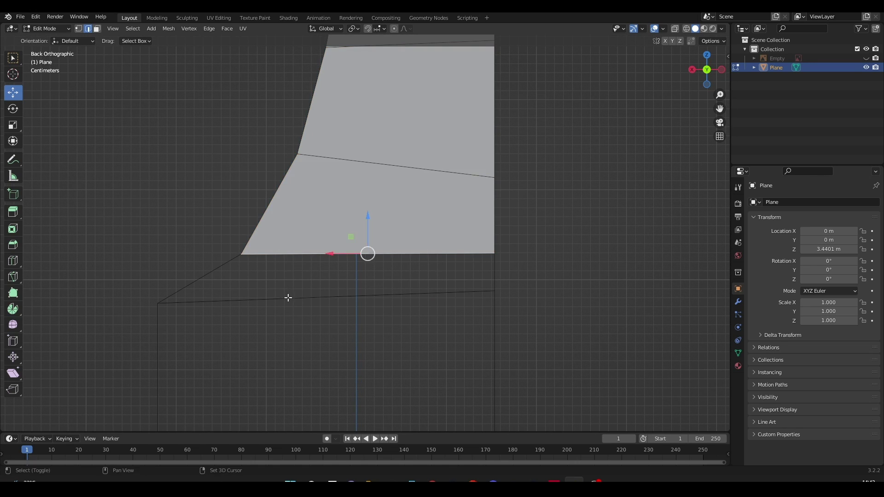
shift+click(288, 298)
shift+click(252, 264)
shift+click(500, 274)
key(f)
Fill the tall sixth quad between the outer corner and the slanted cross edge
shift+middle_drag(445, 322, 456, 158)
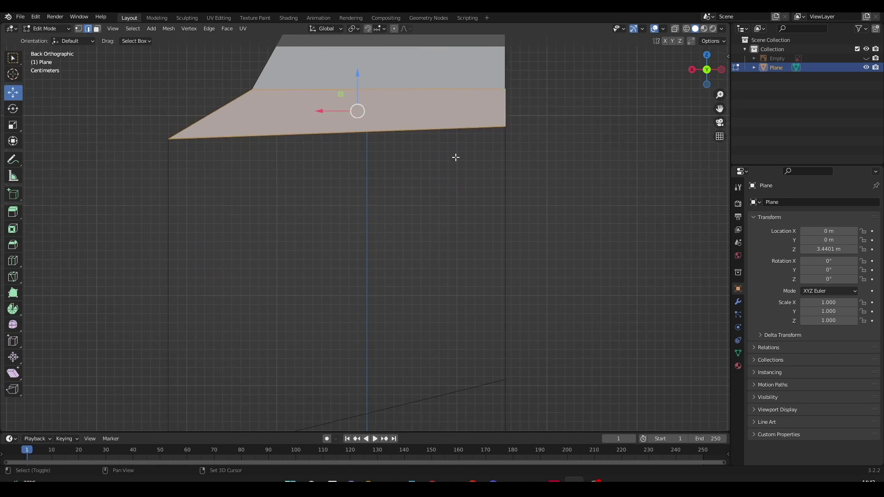
click(455, 155)
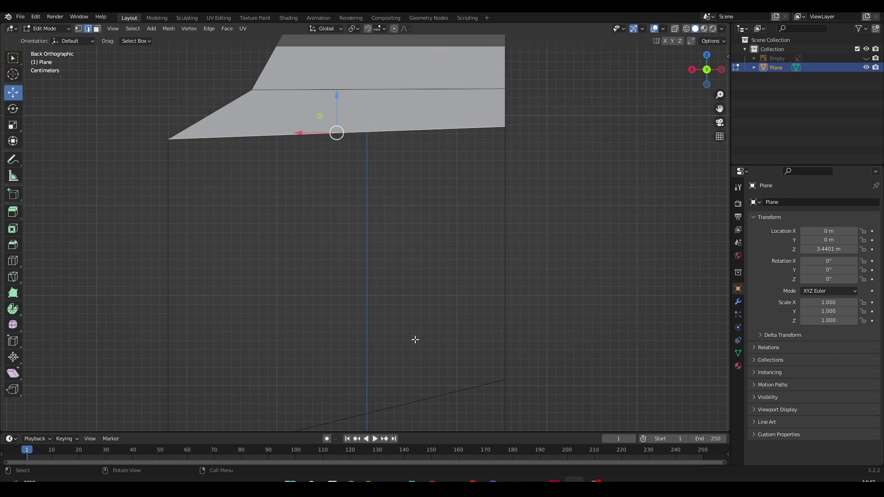
shift+click(172, 269)
shift+click(438, 397)
key(f)
Fill the seventh quad, just below the slanted cross edge, with a face
shift+middle_drag(458, 381, 505, 141)
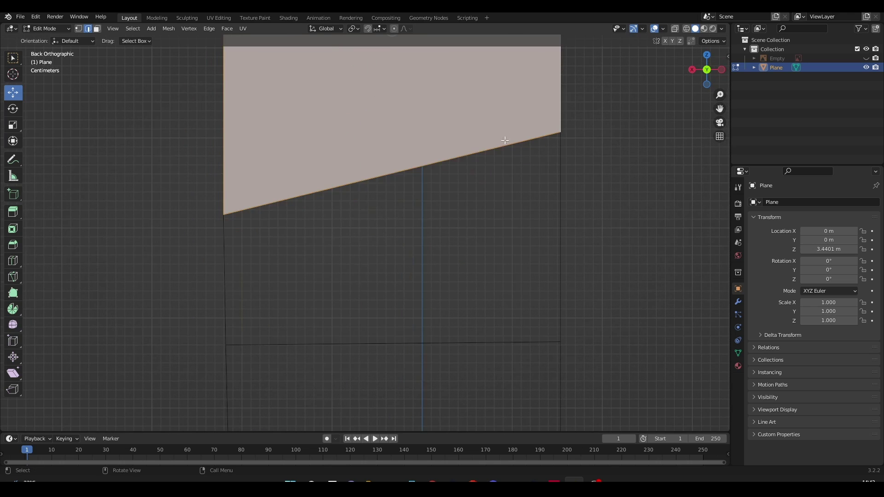
click(505, 141)
shift+click(330, 319)
shift+click(244, 277)
shift+click(544, 261)
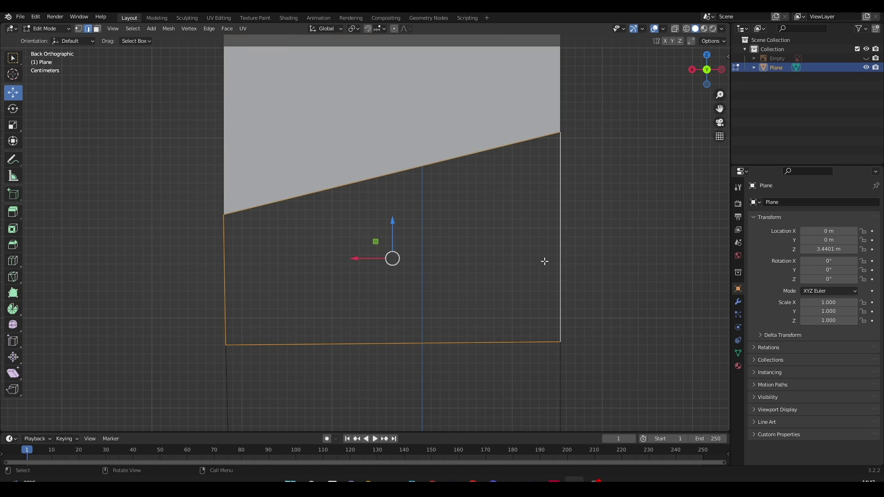
key(f)
Fill the eighth quad, the second one below the slanted cross edge, with a face
shift+middle_drag(492, 336, 489, 122)
click(490, 119)
shift+click(414, 313)
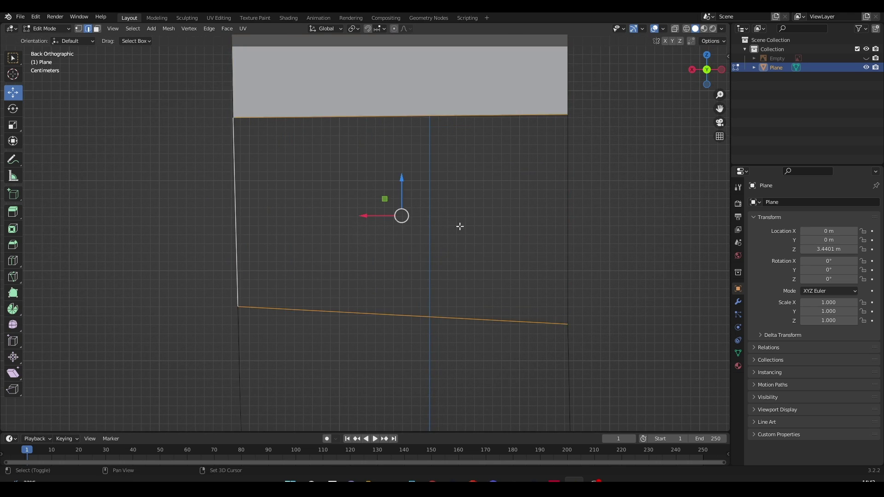
shift+click(571, 229)
key(f)
Fill the ninth quad, which ends just above the 3D cursor at the origin
shift+middle_drag(501, 325, 489, 138)
click(489, 136)
shift+click(380, 308)
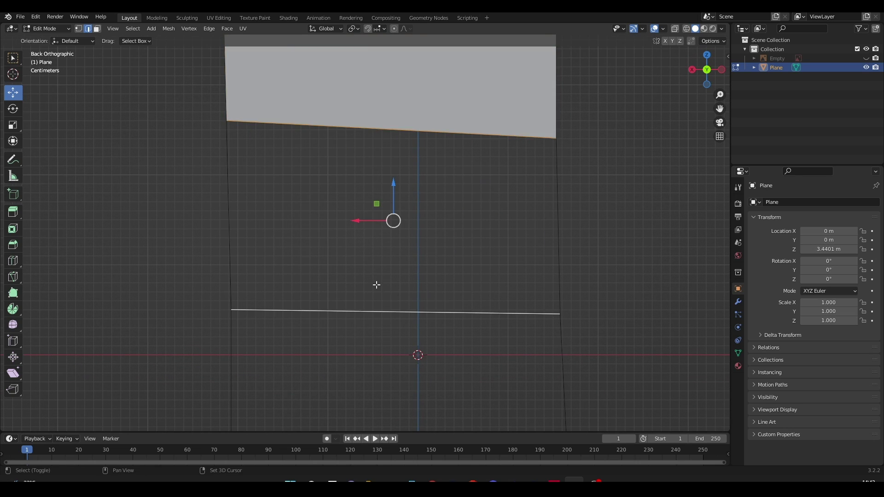
key(f)
Fill the tenth quad, the one containing the 3D cursor, with a face
shift+middle_drag(495, 327, 438, 136)
click(433, 122)
shift+click(322, 404)
shift+click(195, 260)
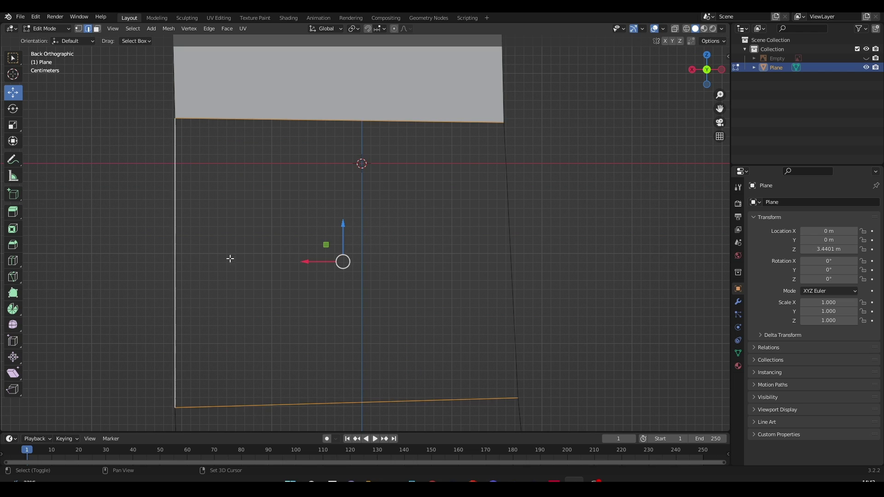
shift+click(507, 259)
key(f)
Fill the long eleventh quad, directly below the one containing the 3D cursor, with a face
shift+middle_drag(459, 343, 444, 137)
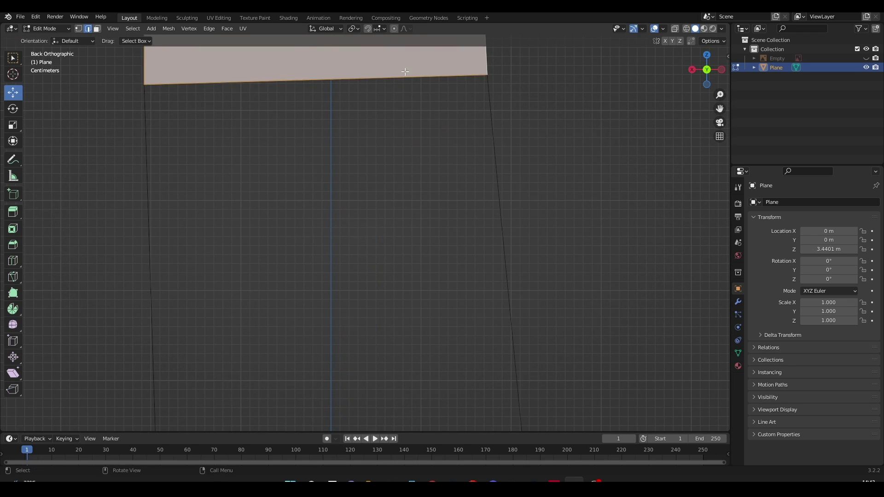
click(407, 75)
shift+middle_drag(440, 318, 425, 123)
shift+click(412, 307)
shift+click(133, 215)
shift+click(505, 197)
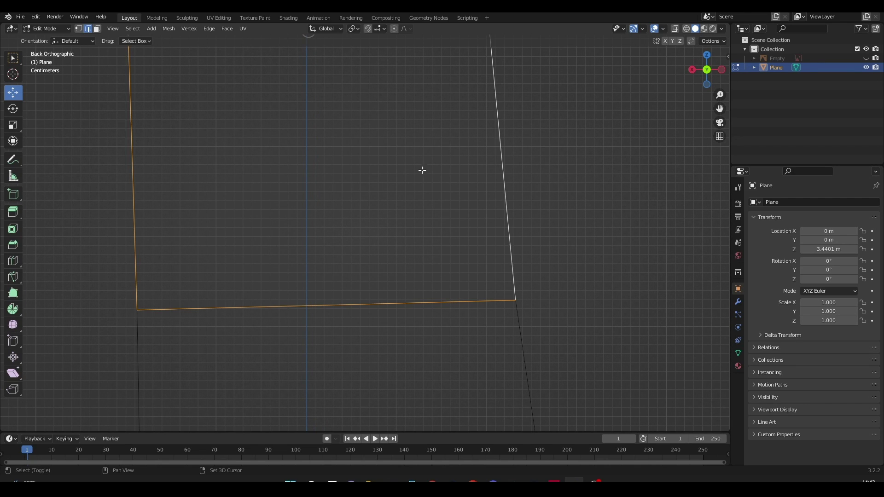
shift+middle_drag(364, 102, 440, 315)
shift+middle_drag(435, 113, 455, 281)
key(f)
Fill the twelfth quad, just below the long face, from its four border edges
shift+middle_drag(513, 371, 451, 146)
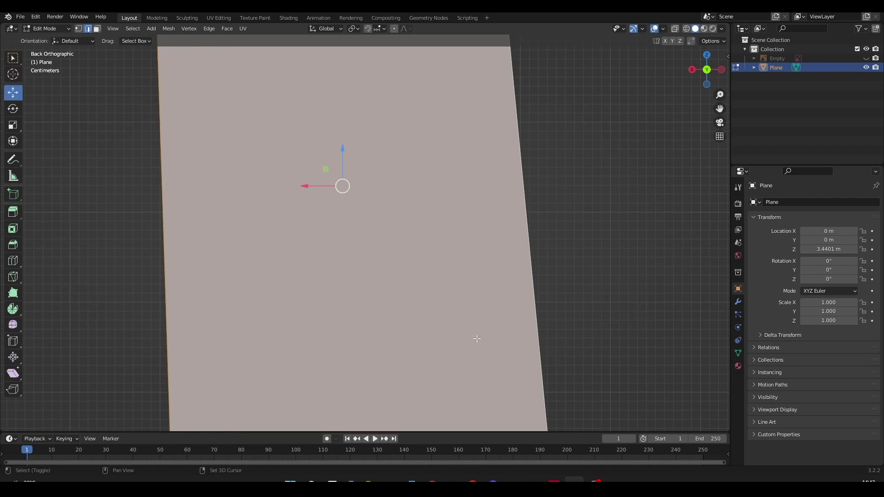
shift+middle_drag(476, 337, 464, 179)
click(436, 113)
shift+click(442, 275)
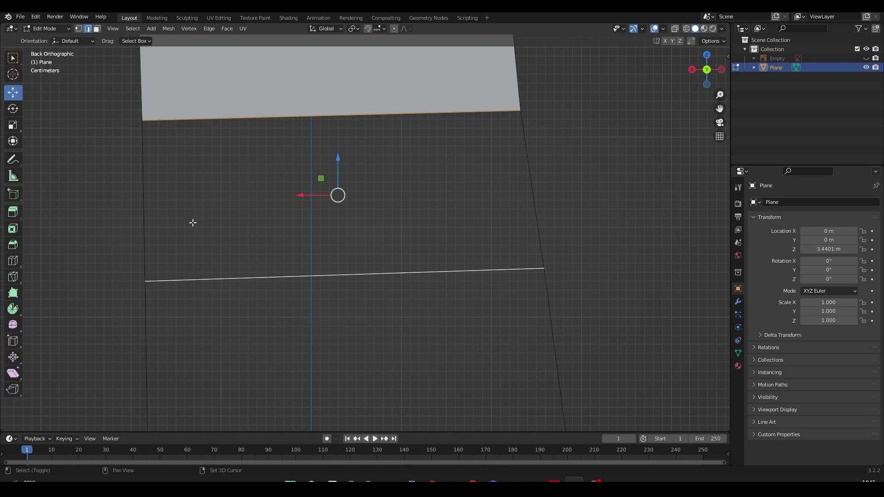
shift+click(172, 220)
shift+click(539, 211)
key(f)
Fill the thirteenth quad, which ends where the cutting edge starts to slope inward toward the notch
click(454, 274)
shift+middle_drag(453, 361, 438, 180)
shift+click(420, 280)
shift+click(162, 215)
shift+click(547, 214)
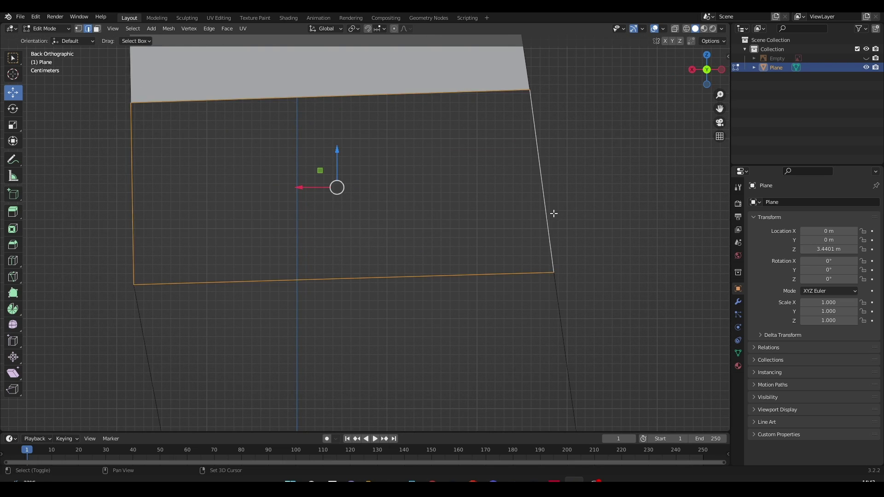
key(f)
Fill the tall quad directly above the notch in the blade outline with a face
click(487, 287)
shift+scroll(487, 287, down, 5)
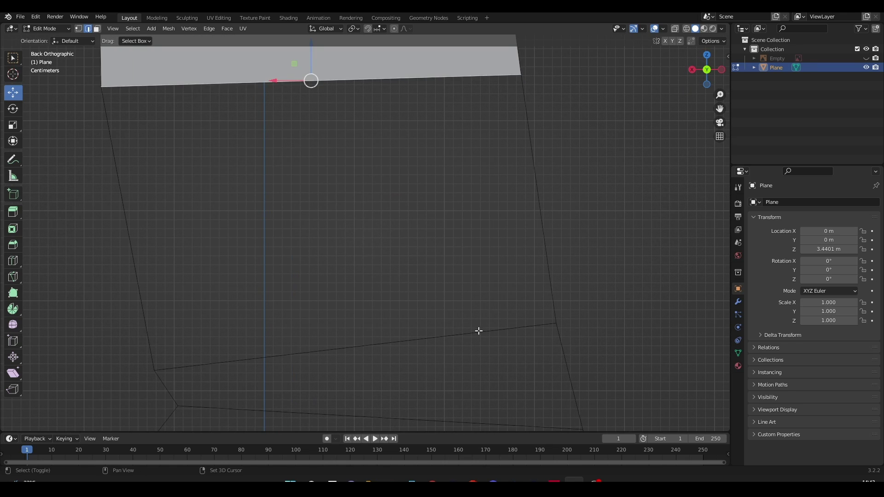
shift+click(477, 332)
shift+click(141, 245)
shift+click(533, 217)
key(f)
Fill the quad forming the upper half of the notch with a face
shift+scroll(484, 154, down, 5)
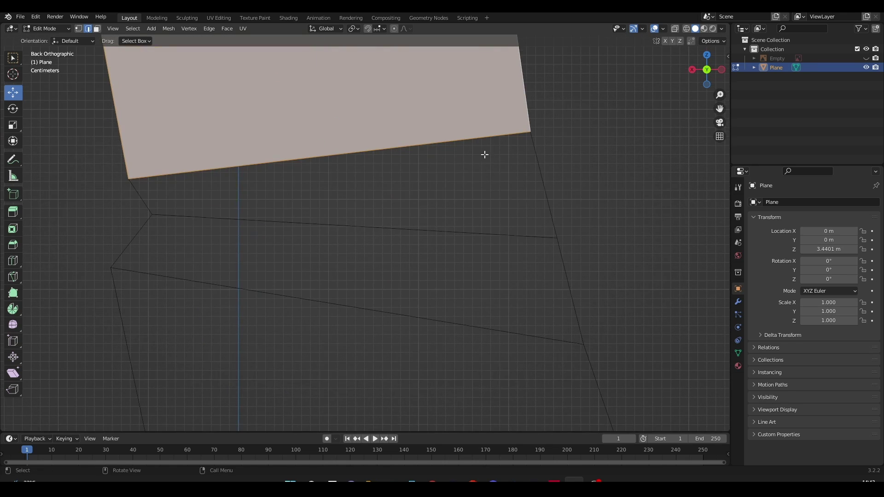
click(485, 154)
shift+click(202, 211)
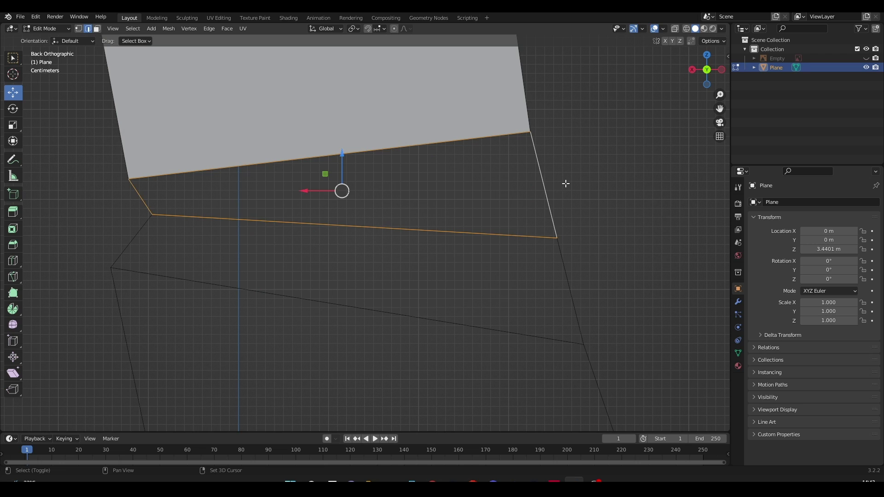
key(f)
Fill the quad forming the lower half of the notch with a face
click(439, 231)
shift+click(406, 315)
shift+click(133, 240)
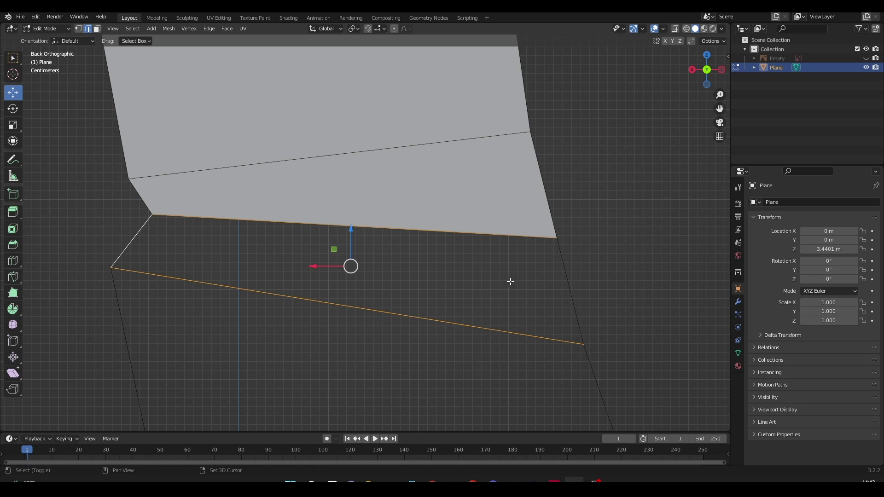
key(f)
Fill the large quad directly below the notch with a face
click(497, 332)
shift+middle_drag(482, 331, 398, 127)
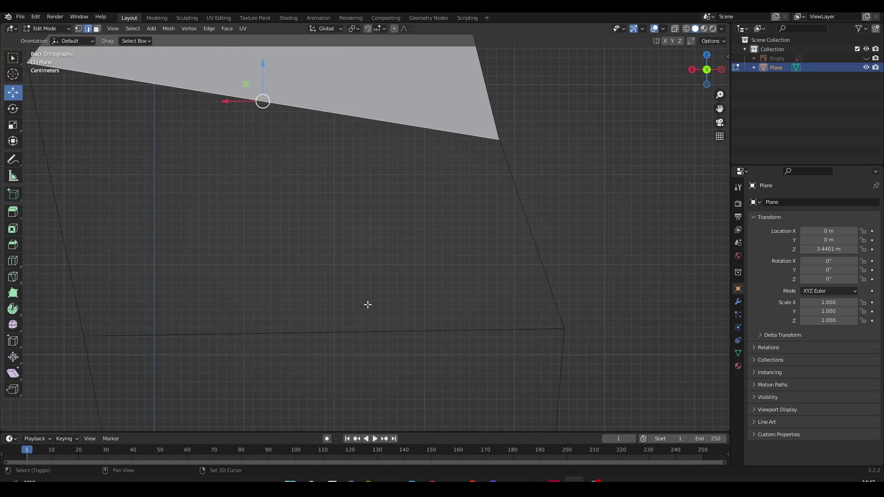
shift+click(388, 340)
shift+click(68, 228)
shift+click(530, 245)
key(f)
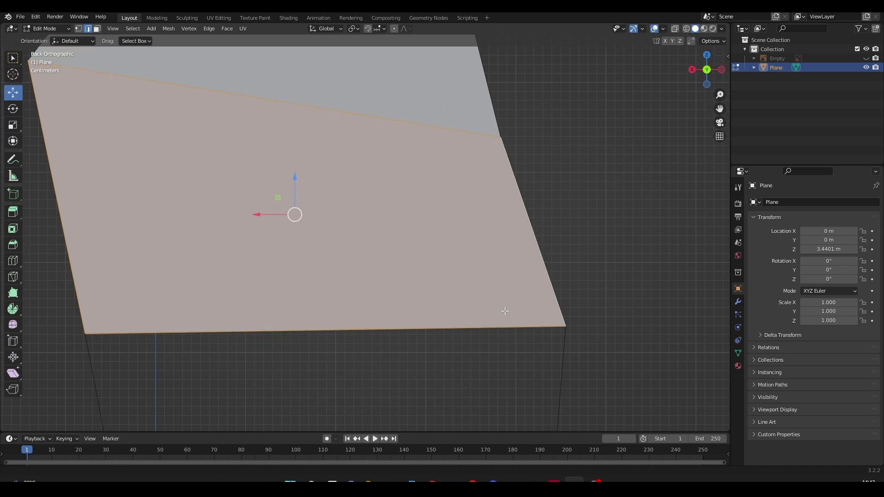
Fill the second quad below the notch, where the blade begins to narrow on both sides
shift+middle_drag(461, 342, 522, 150)
click(522, 147)
shift+click(503, 296)
shift+click(181, 227)
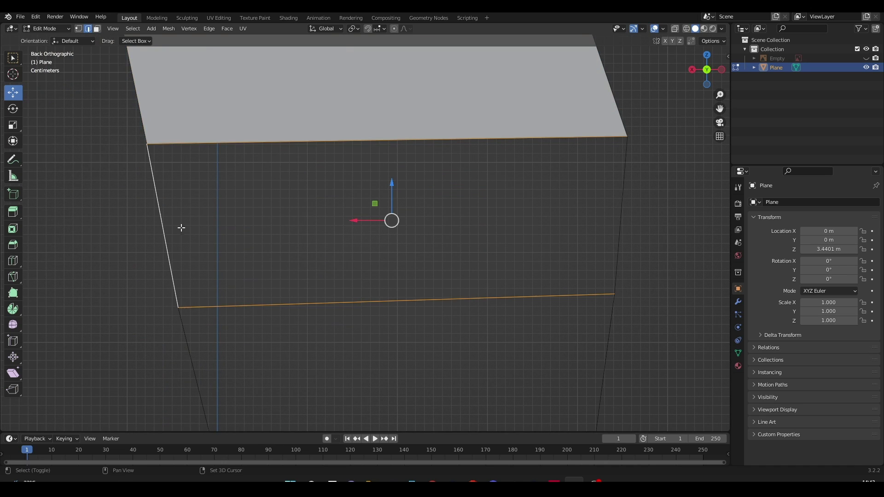
shift+click(618, 245)
key(f)
Fill the third quad below the notch, along the tapering part of the blade
shift+middle_drag(553, 305, 556, 81)
click(555, 79)
shift+middle_drag(508, 391, 503, 228)
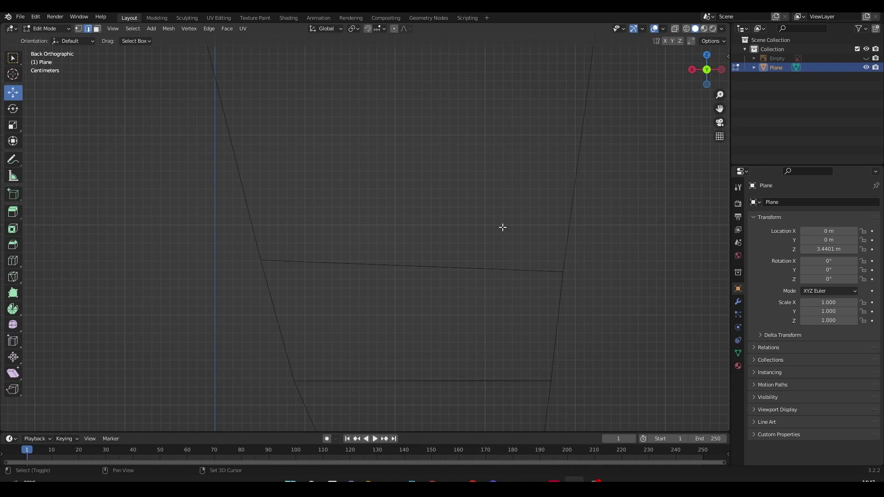
shift+click(481, 274)
shift+click(283, 203)
shift+click(579, 190)
key(f)
Fill the fourth quad below the notch, ending where the taper toward the tip becomes steeper
shift+middle_drag(509, 99, 466, 123)
shift+middle_drag(466, 217, 481, 142)
click(479, 161)
shift+click(433, 272)
shift+click(244, 214)
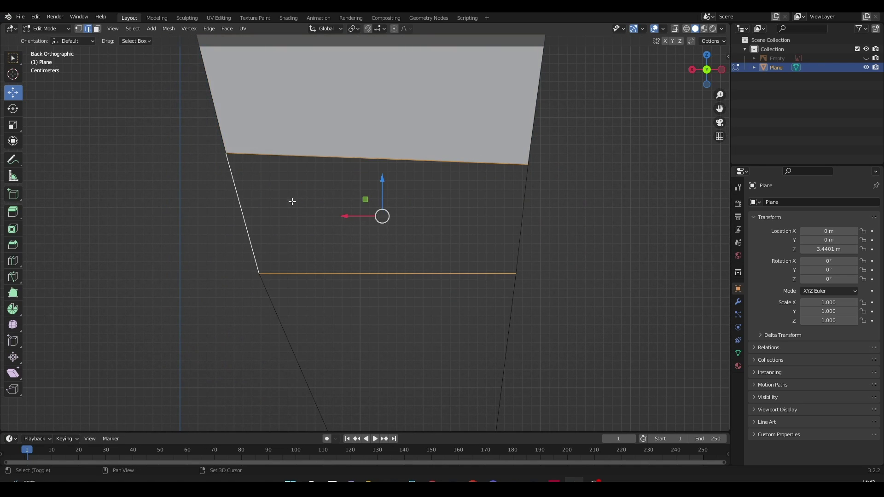
shift+click(525, 213)
key(f)
Fill the last quad above the triangular tip of the blade with a face
shift+middle_drag(484, 275, 476, 145)
click(471, 152)
shift+click(397, 380)
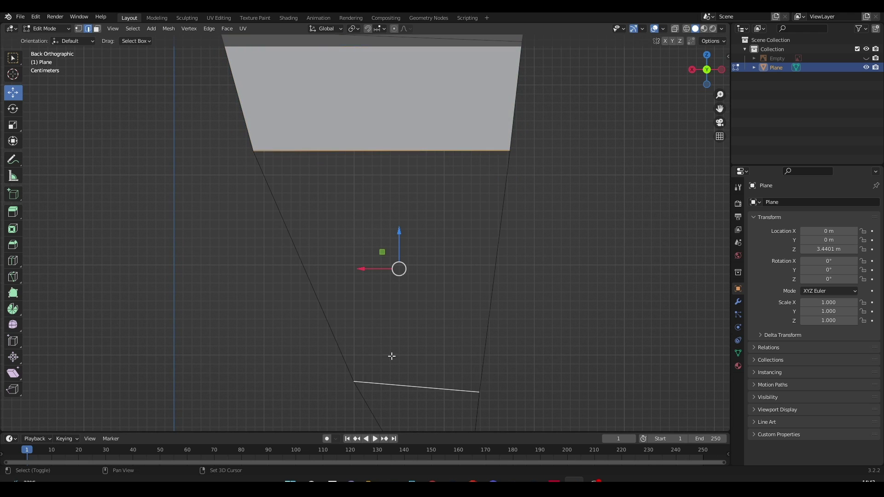
shift+click(366, 297)
shift+click(505, 277)
key(f)
Fill the triangular section at the blade's lower tip with a face from its three edges
shift+middle_drag(523, 326, 480, 117)
click(399, 189)
shift+click(382, 258)
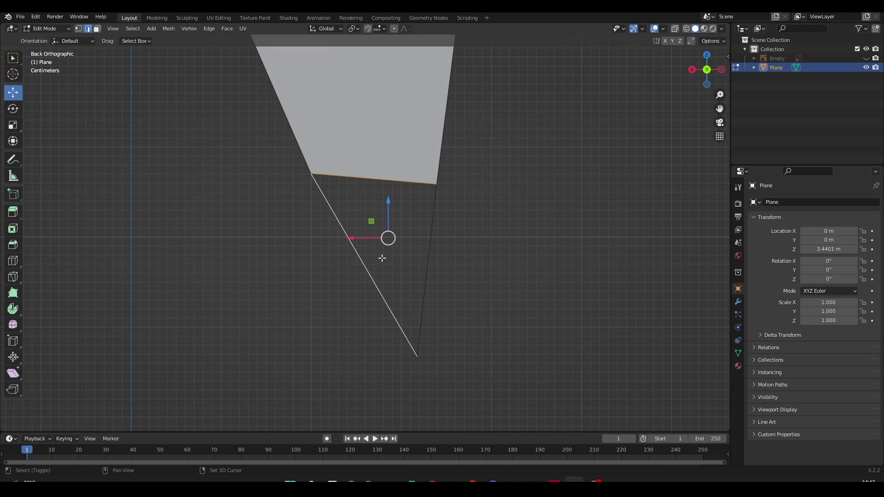
shift+click(497, 263)
key(f)
Inspect the filled blade from the lower tip up to the hilt end for missing faces
scroll(511, 244, down, 3)
shift+middle_drag(503, 223, 534, 321)
scroll(525, 199, down, 5)
shift+middle_drag(531, 205, 533, 232)
scroll(533, 232, down, 1)
scroll(551, 263, up, 5)
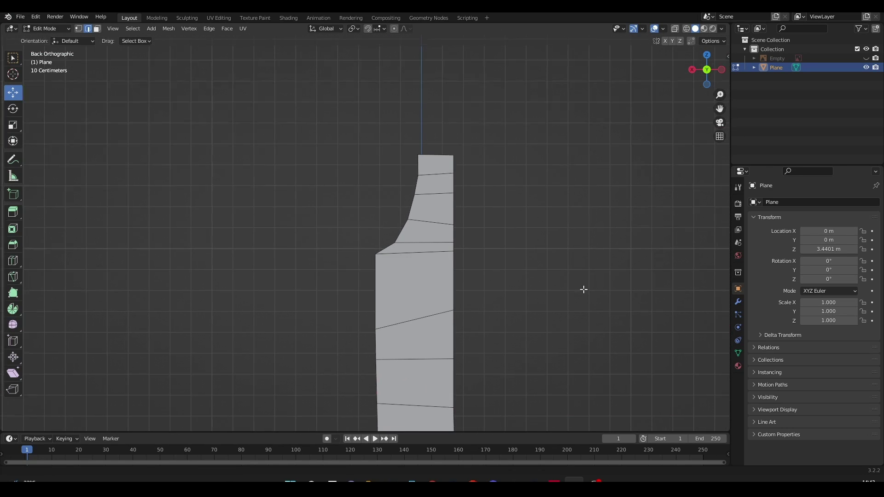
shift+middle_drag(584, 289, 524, 201)
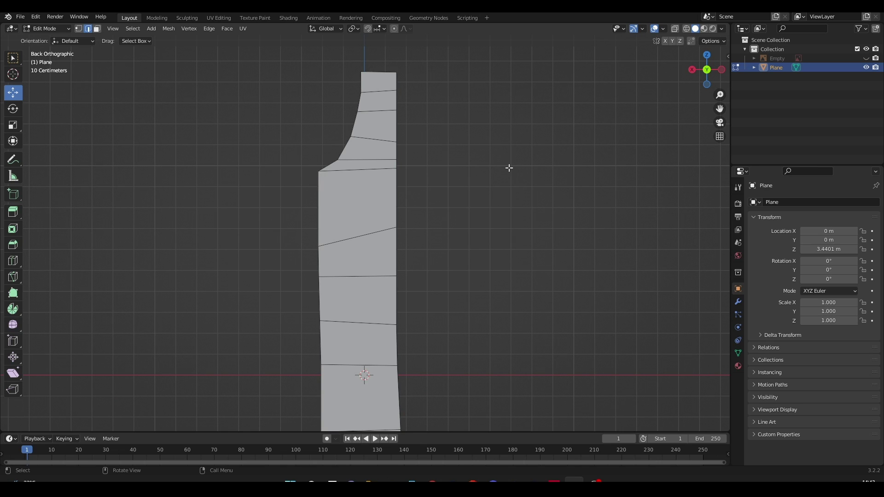
Show the sword reference image again and turn on X-ray so it can be seen through the blade mesh
click(866, 58)
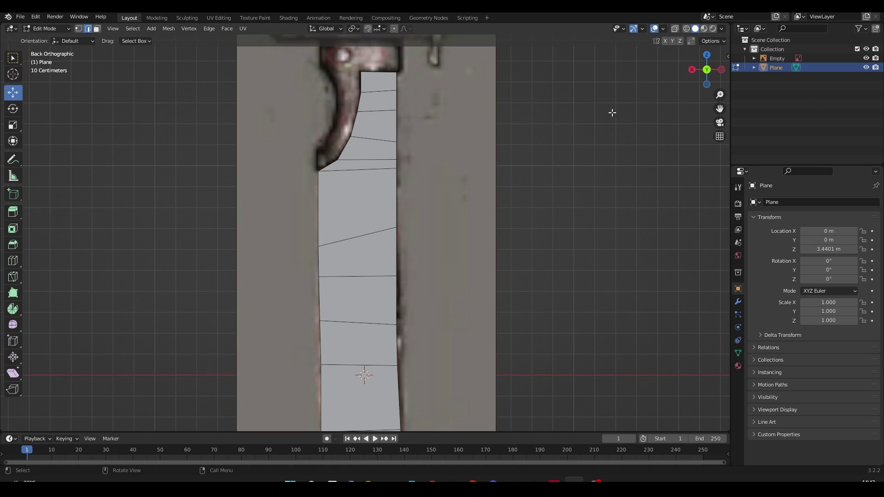
click(676, 30)
shift+middle_drag(529, 173, 561, 226)
scroll(566, 147, up, 2)
scroll(549, 216, up, 1)
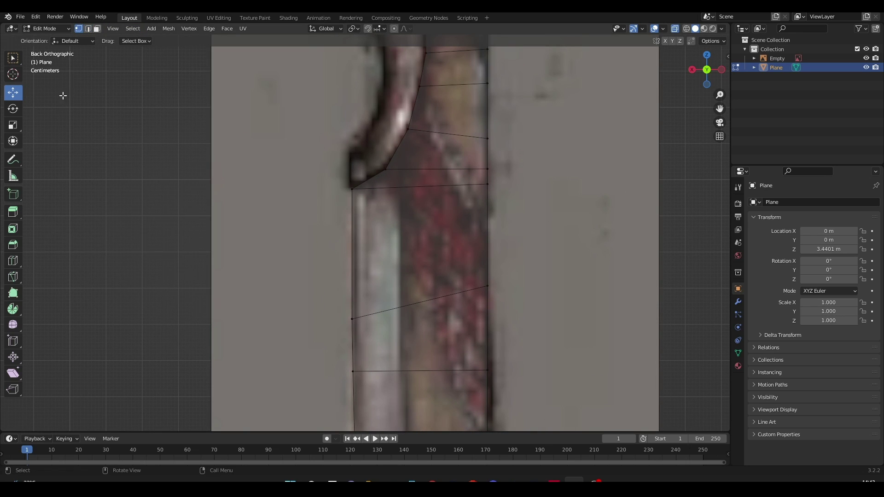
Start a Knife cut on the curved edge above the notch corner and trace the reference's bevel line down past the origin
click(44, 29)
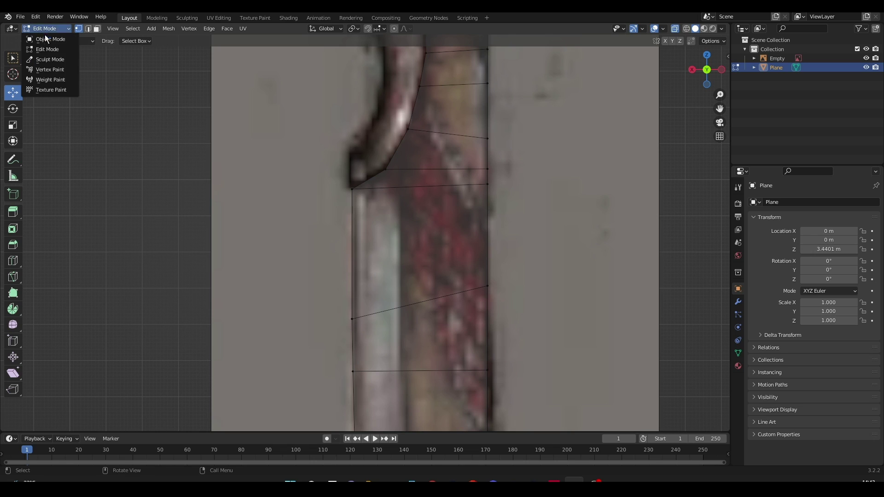
click(46, 48)
click(14, 261)
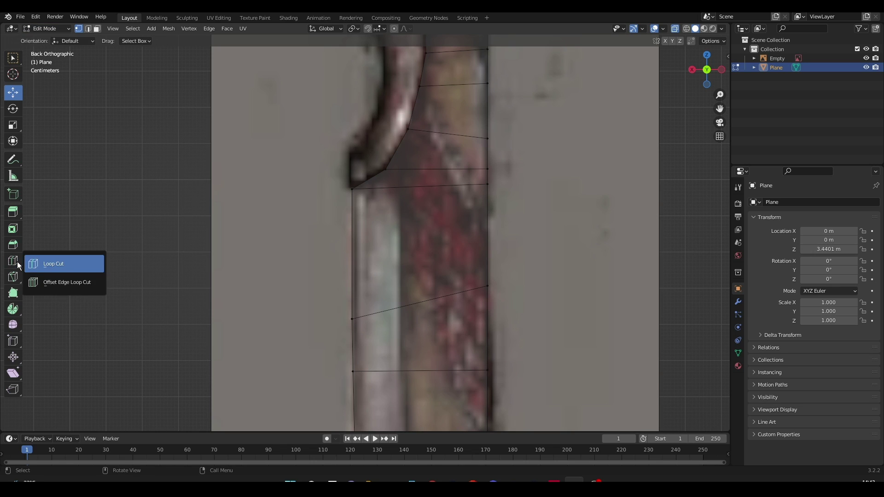
click(12, 277)
click(13, 277)
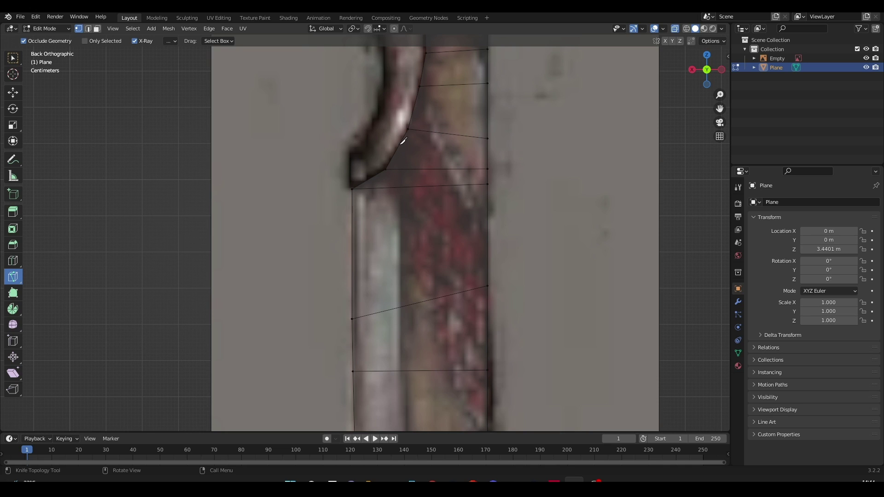
click(400, 145)
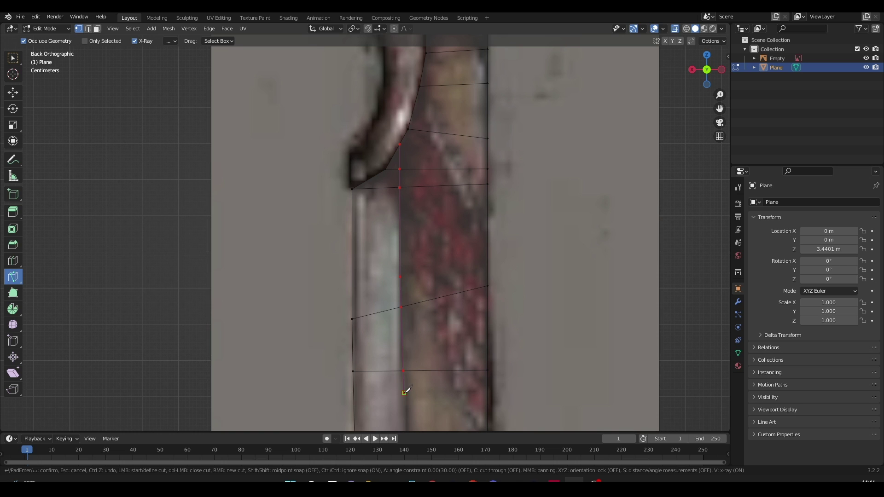
click(405, 393)
middle_drag(405, 393, 419, 188)
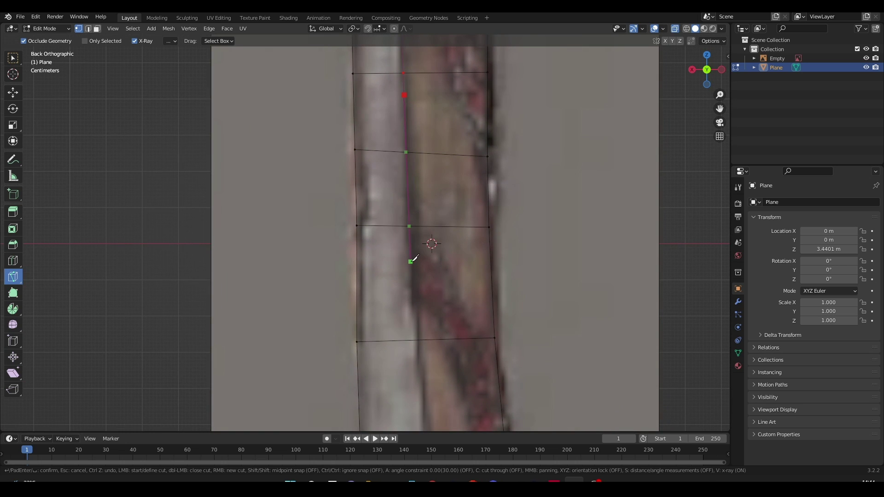
click(412, 262)
Continue the Knife cut down the bevel line to the blade's opposite edge above the tip and confirm it
middle_drag(450, 331, 416, 158)
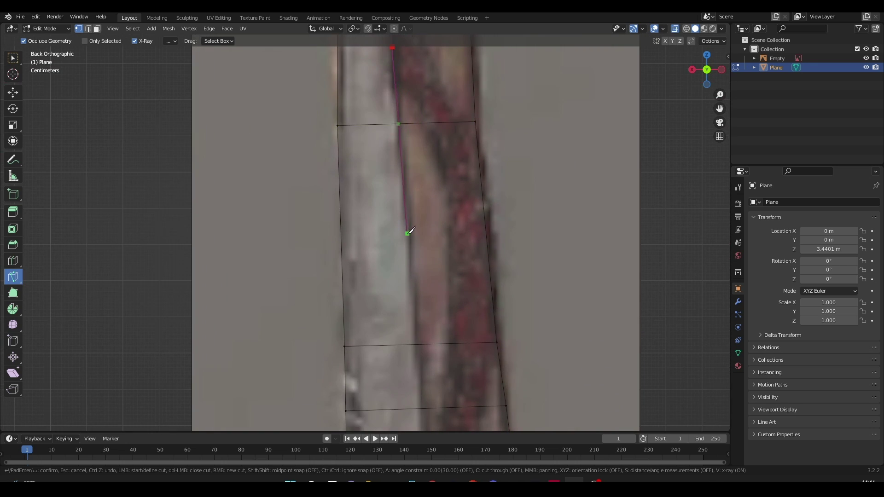
shift+middle_drag(437, 330, 418, 121)
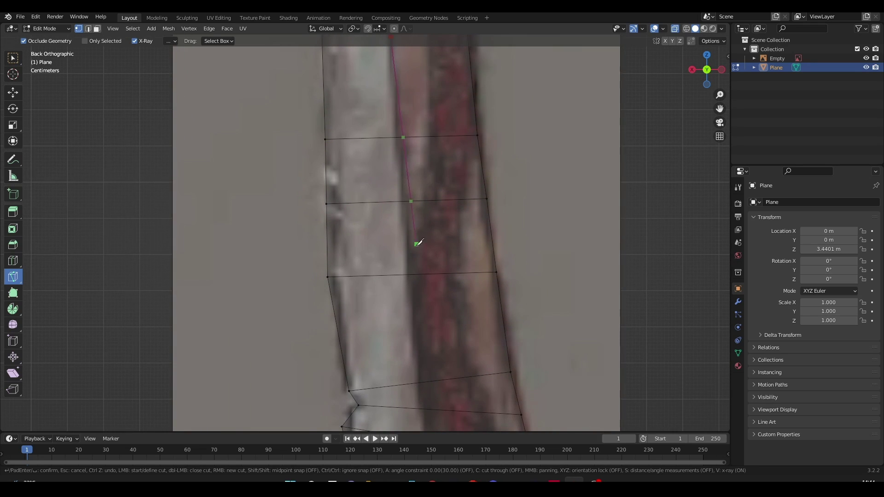
click(411, 305)
middle_drag(412, 305, 389, 192)
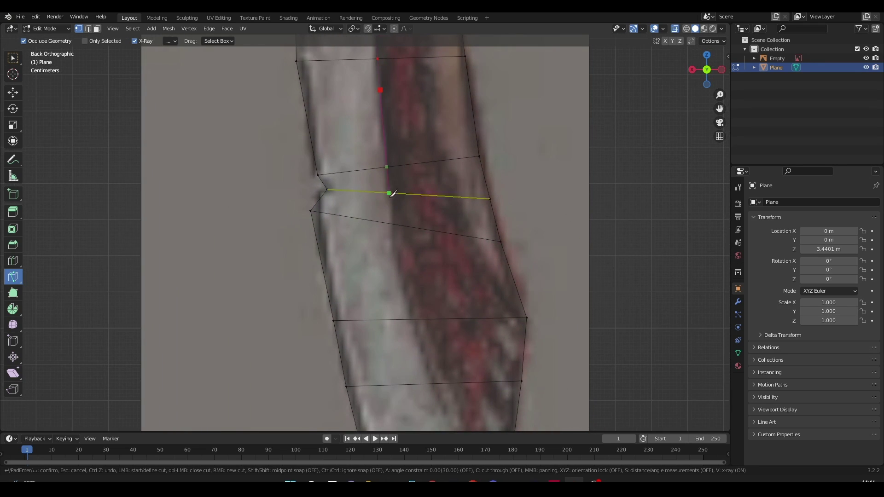
click(399, 248)
middle_drag(419, 325, 383, 172)
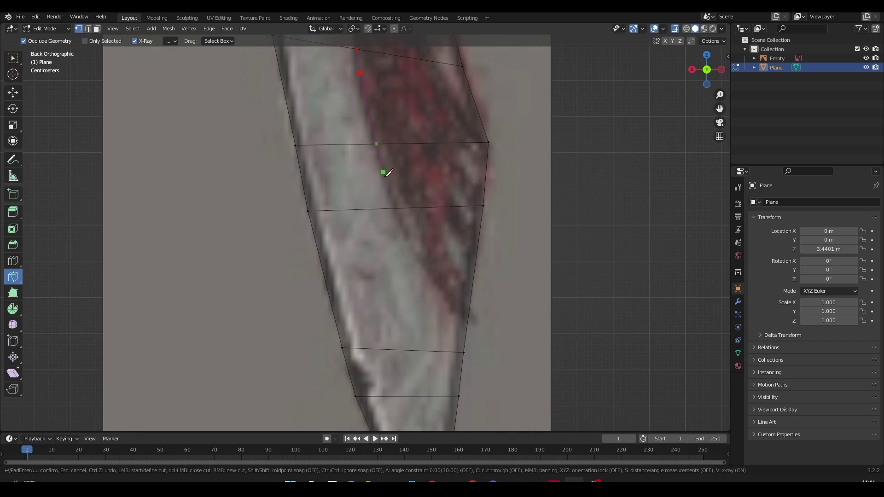
click(410, 239)
key(Return)
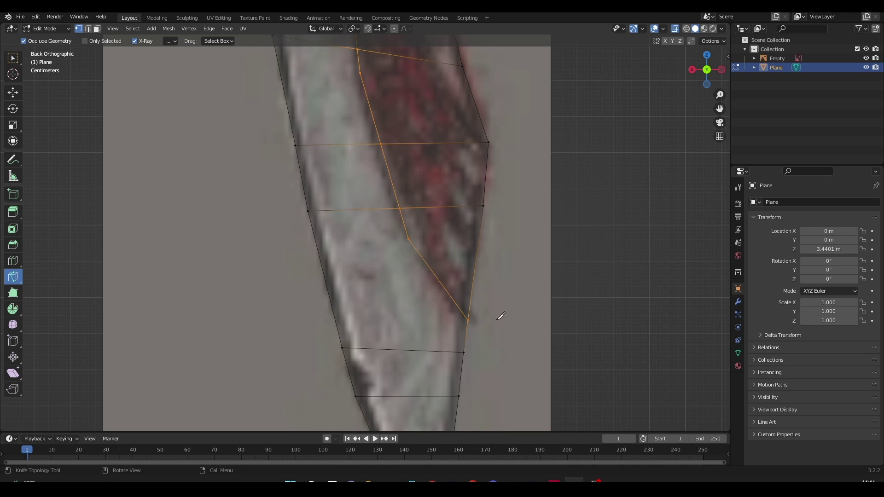
scroll(488, 295, down, 8)
click(466, 227)
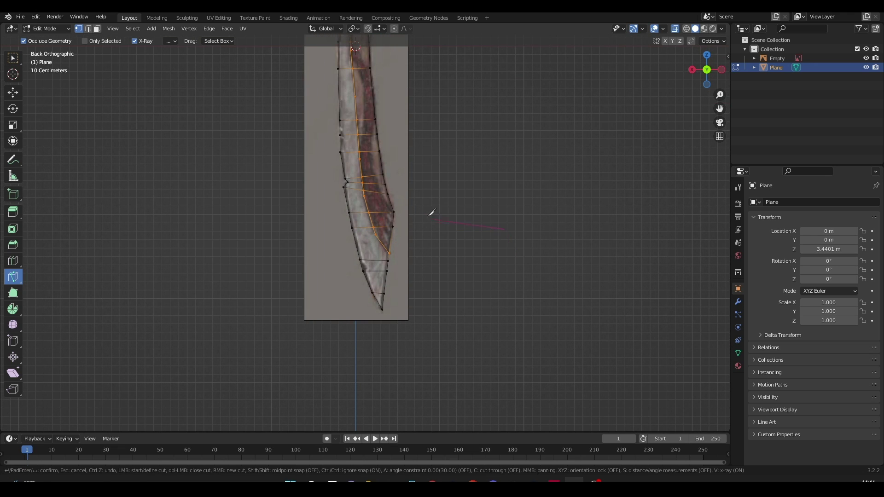
key(Escape)
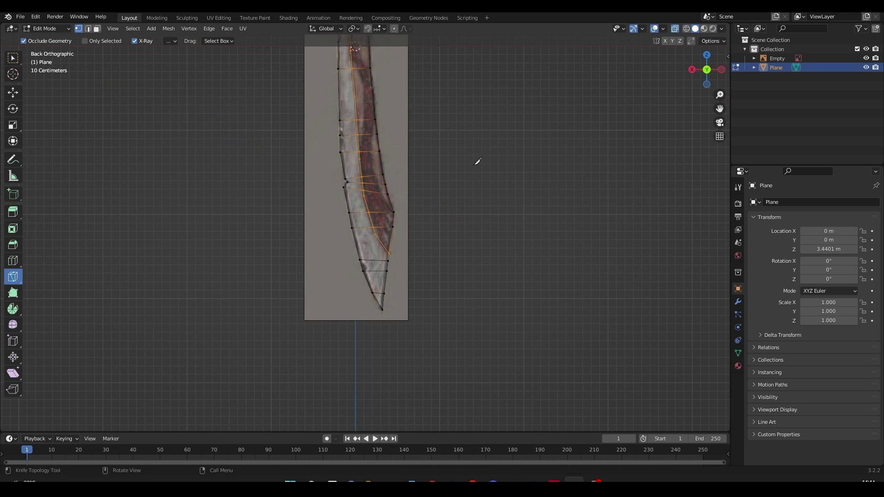
Switch to the Move tool and select the whole blade mesh
click(13, 93)
click(432, 147)
scroll(433, 147, up, 6)
shift+middle_drag(434, 147, 478, 48)
scroll(489, 253, down, 3)
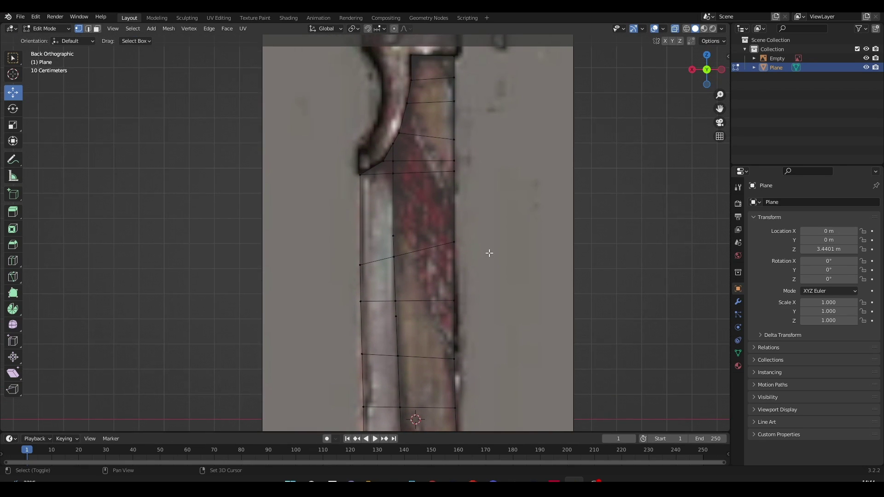
middle_drag(512, 244, 449, 143)
drag(351, 123, 475, 443)
Bring up the object's modifier settings and rename the Plane object to Blade
click(738, 303)
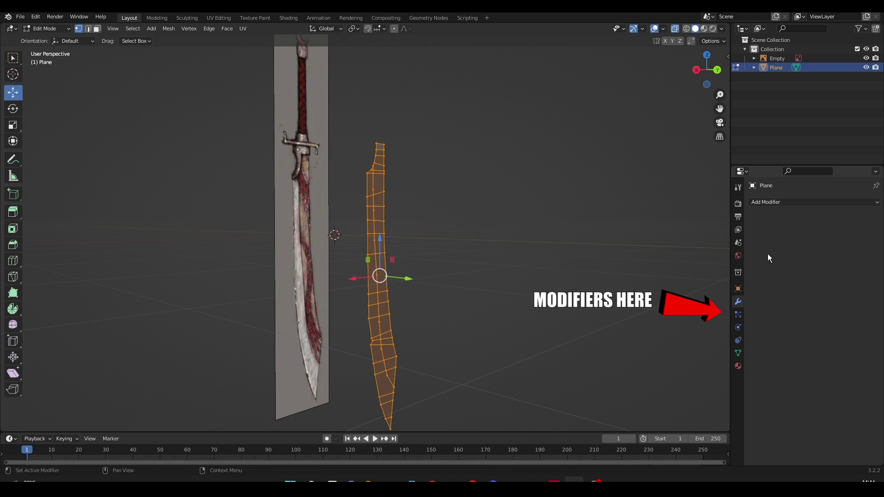
double_click(777, 68)
text(Blade)
key(Return)
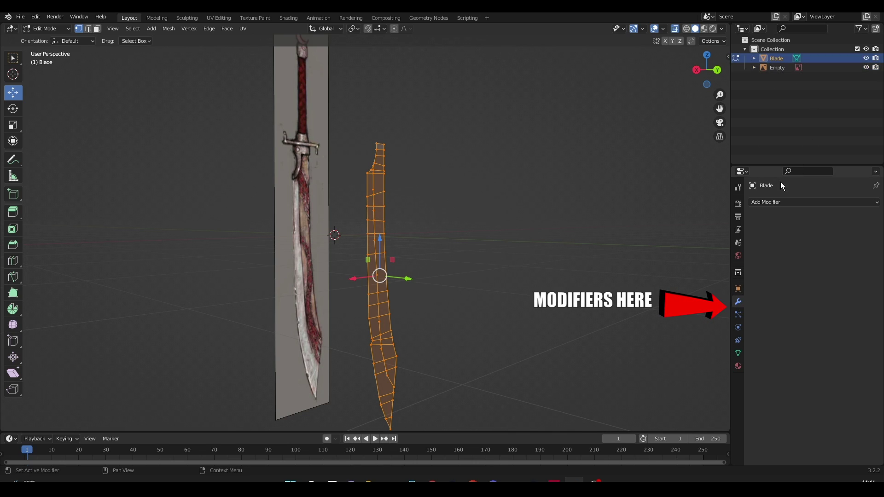
Add a Solidify modifier to the Blade object
click(778, 203)
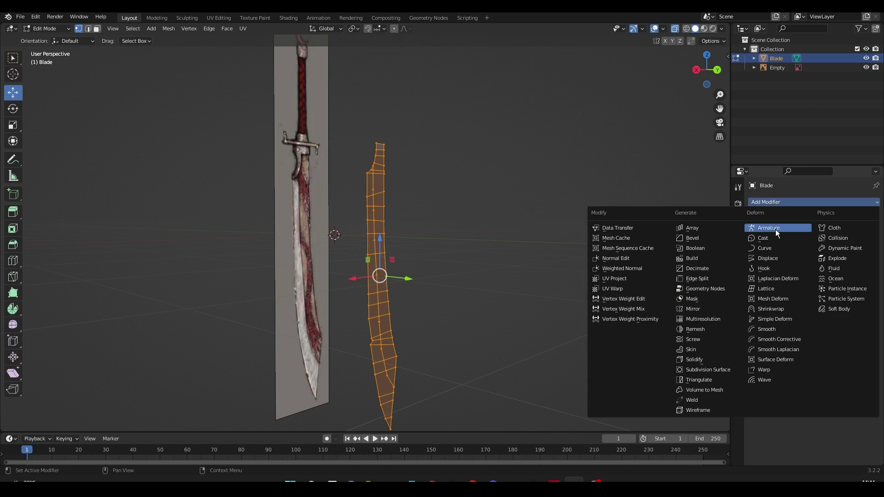
click(707, 360)
shift+middle_drag(493, 279, 458, 241)
scroll(474, 212, up, 2)
scroll(457, 241, down, 1)
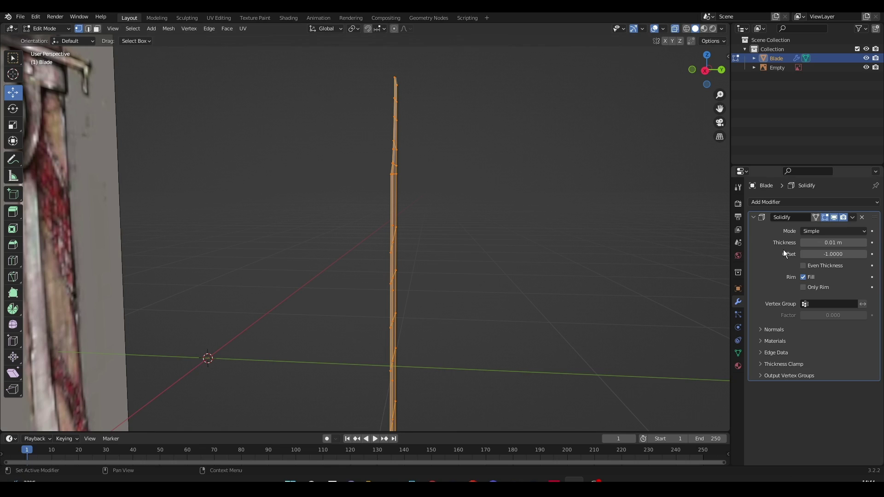
Set the Solidify modifier's thickness to 0.04 m, checking the blade edge-on
mouse_move(832, 243)
mouse_down()
mouse_move(854, 243)
mouse_move(826, 243)
mouse_move(840, 243)
mouse_up()
click(559, 211)
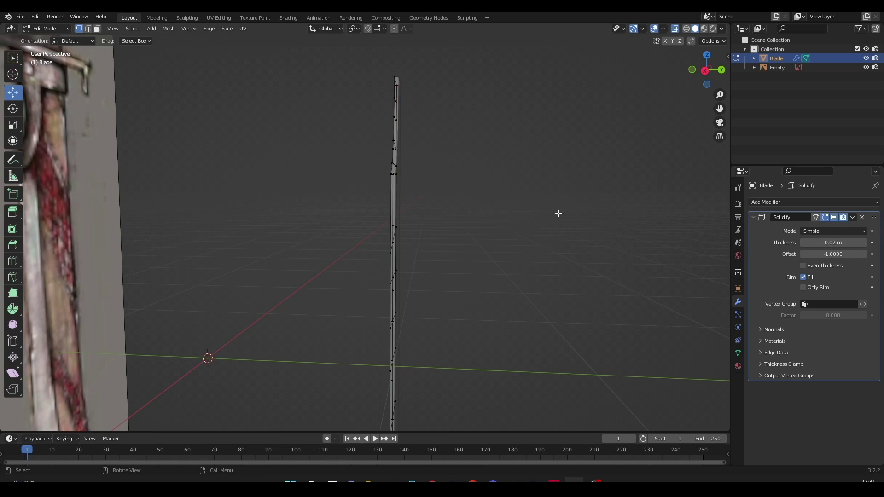
scroll(534, 184, up, 3)
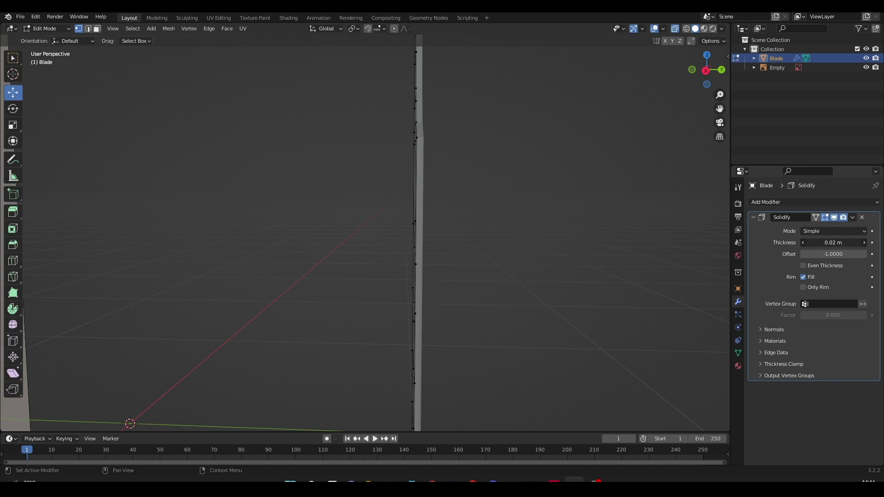
drag(838, 242, 841, 242)
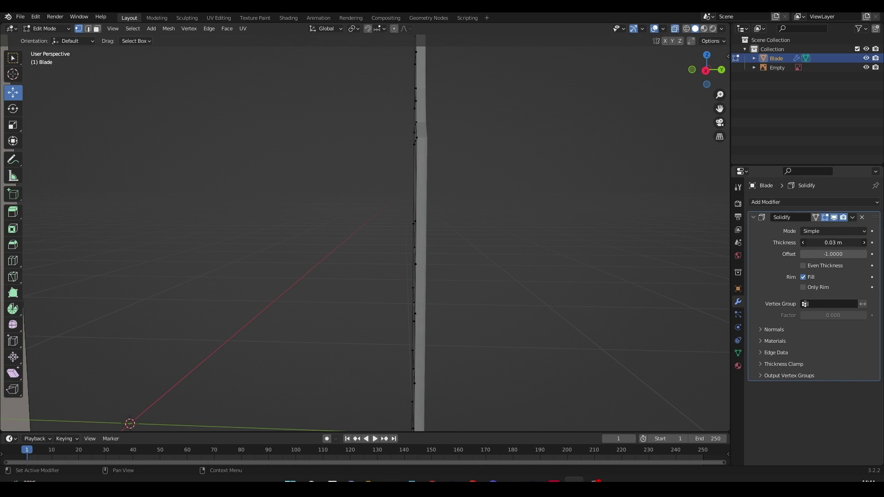
mouse_move(524, 207)
middle_down()
mouse_move(479, 207)
mouse_move(518, 197)
middle_up()
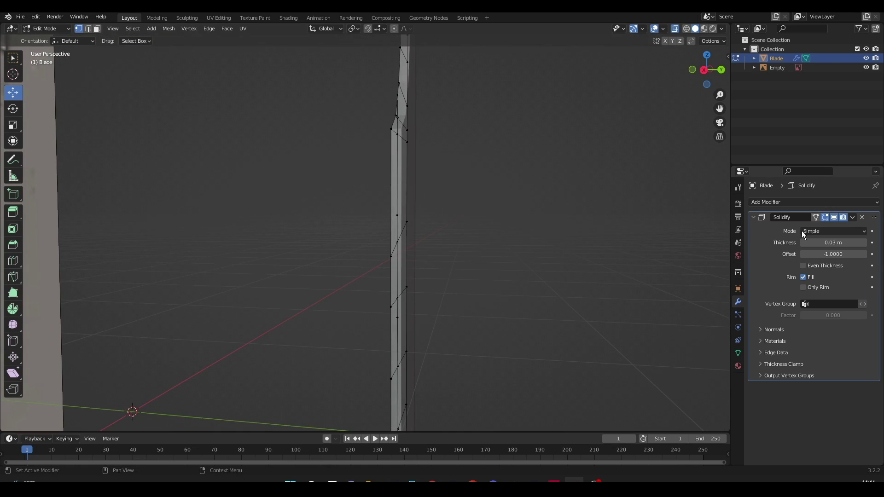
drag(823, 243, 826, 243)
mouse_move(501, 201)
middle_down()
mouse_move(517, 203)
mouse_move(444, 203)
mouse_move(474, 198)
mouse_move(506, 209)
middle_up()
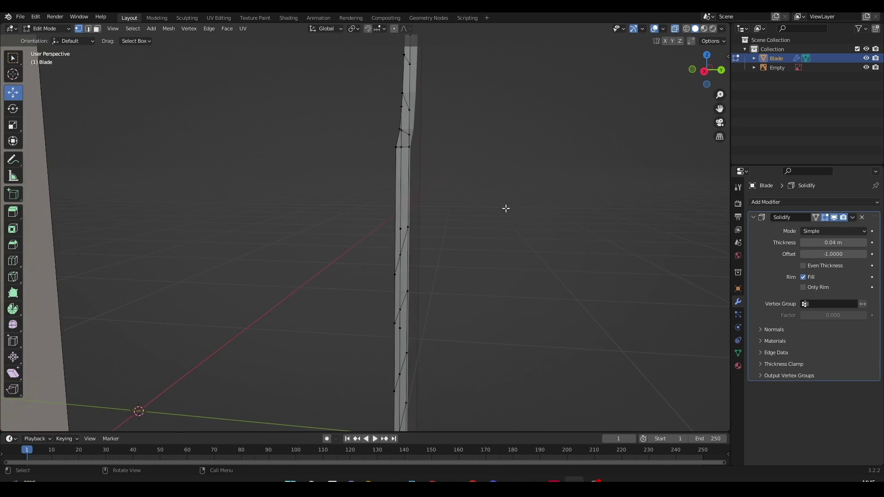
Try to apply the Solidify modifier while in Edit Mode
click(853, 218)
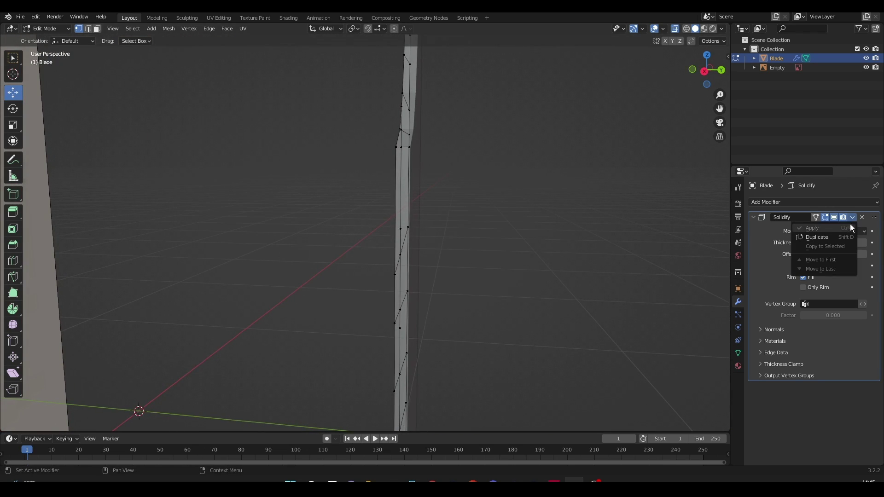
click(739, 188)
click(738, 204)
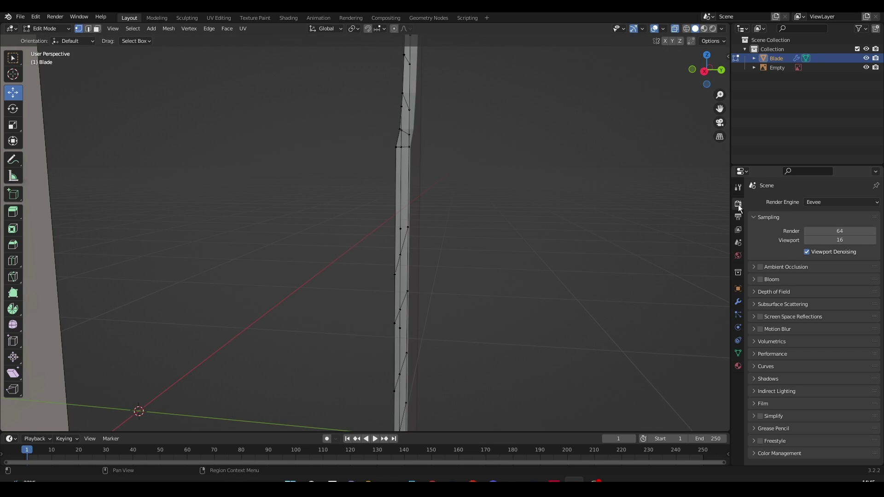
click(738, 288)
click(740, 302)
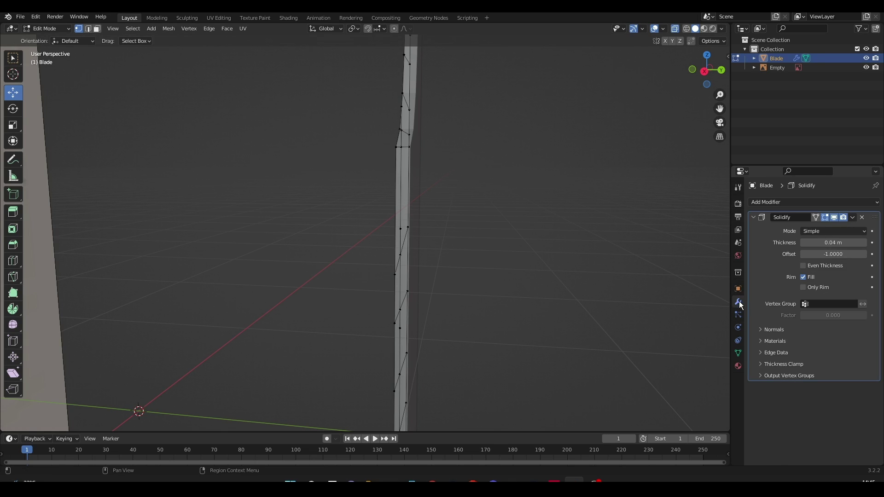
Leave Edit Mode for Sculpt Mode and apply the Solidify modifier to the blade
click(32, 29)
click(27, 37)
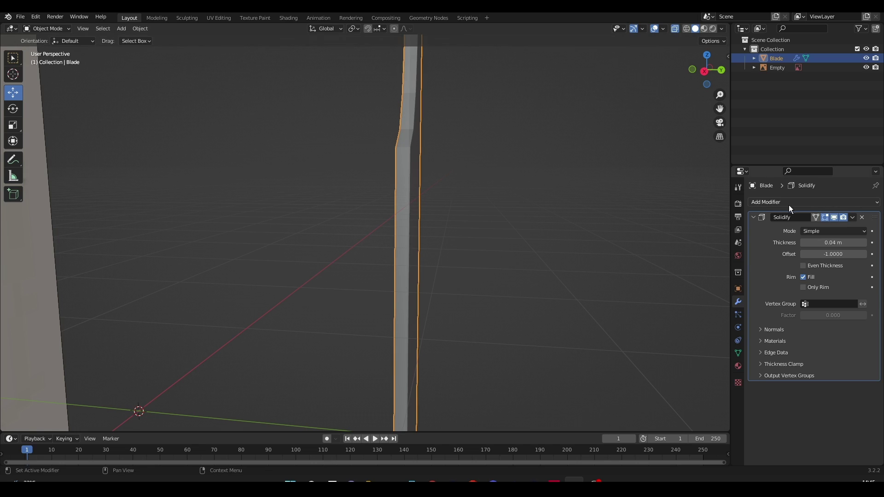
click(56, 29)
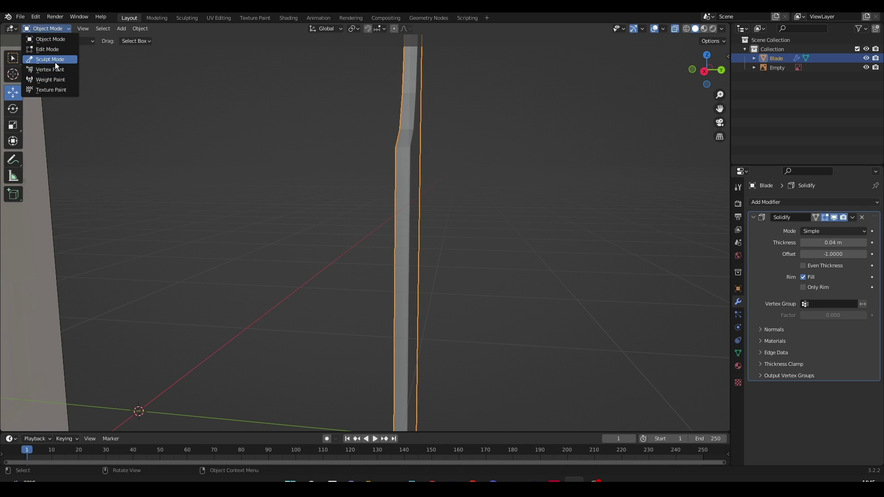
key(Return)
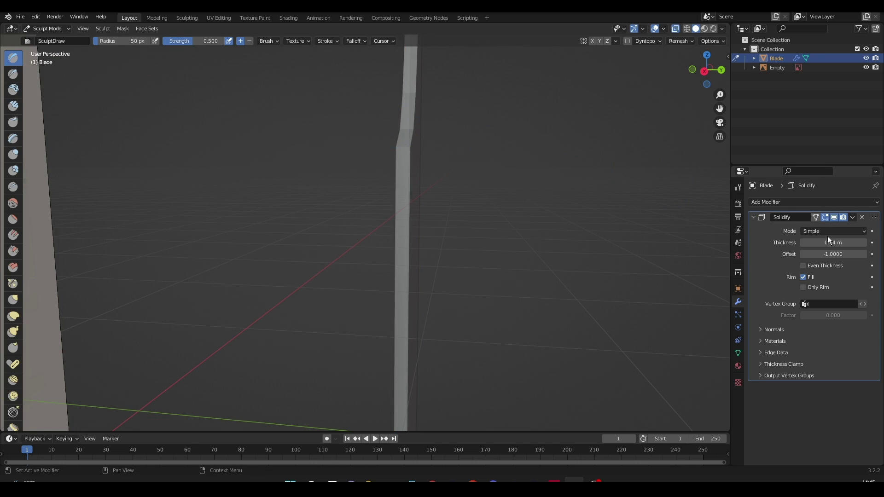
click(852, 219)
click(847, 225)
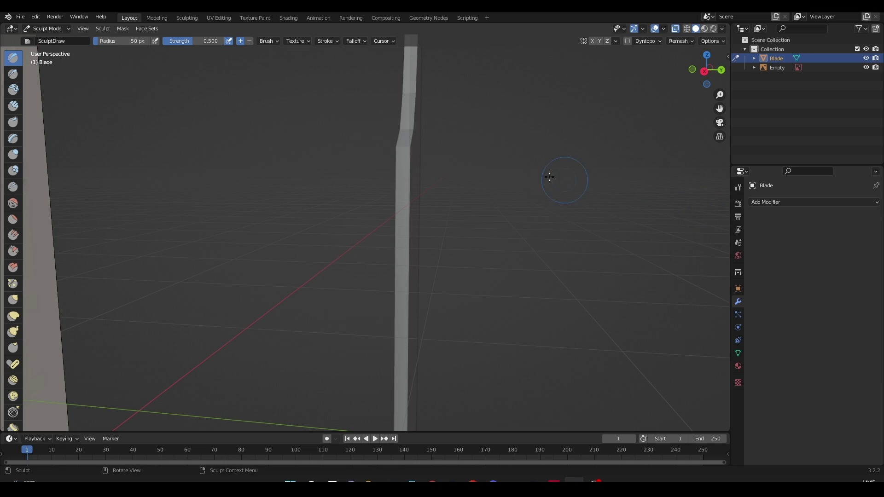
Return the blade to Edit Mode and align it with the reference in the back orthographic view
click(38, 29)
click(39, 50)
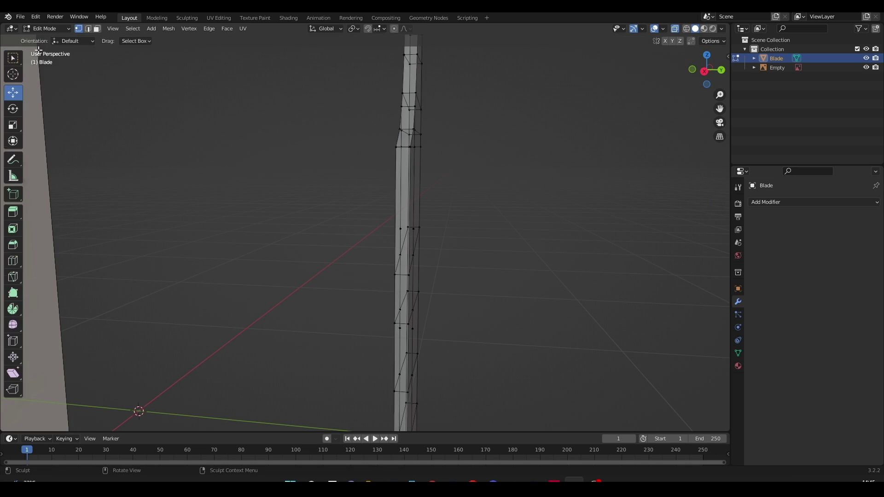
middle_drag(510, 167, 629, 64)
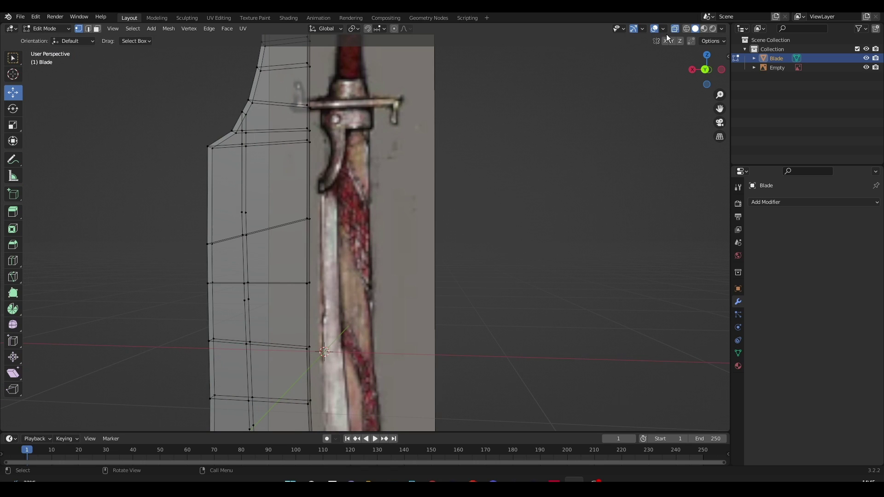
click(705, 71)
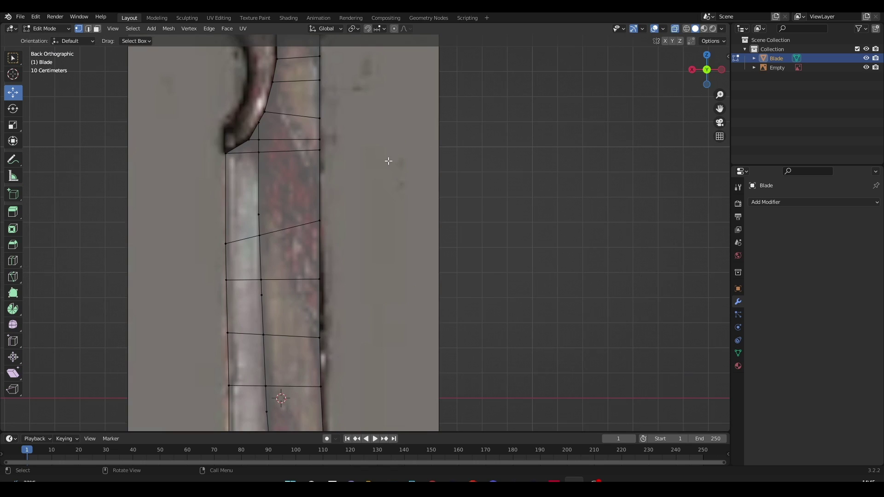
shift+middle_drag(225, 149, 297, 82)
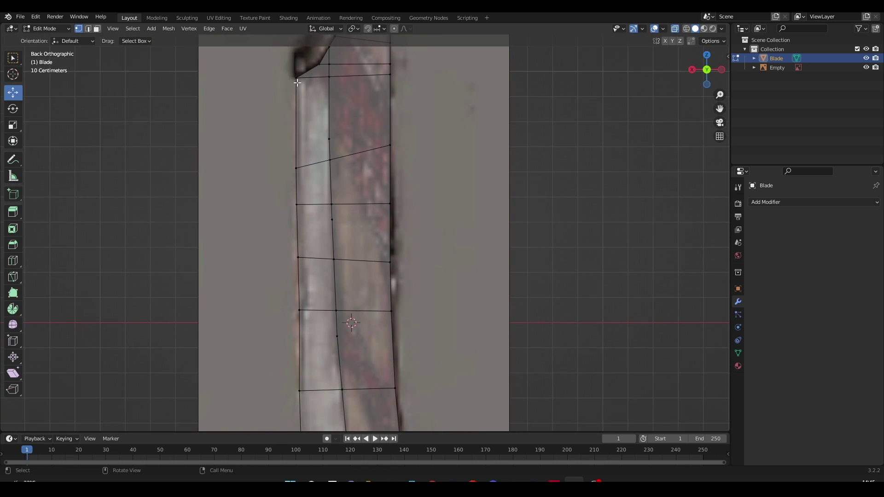
Turn X-ray off and select the vertices along the blade's cutting edge from the guard hook down to the tip
click(676, 29)
drag(307, 314, 308, 319)
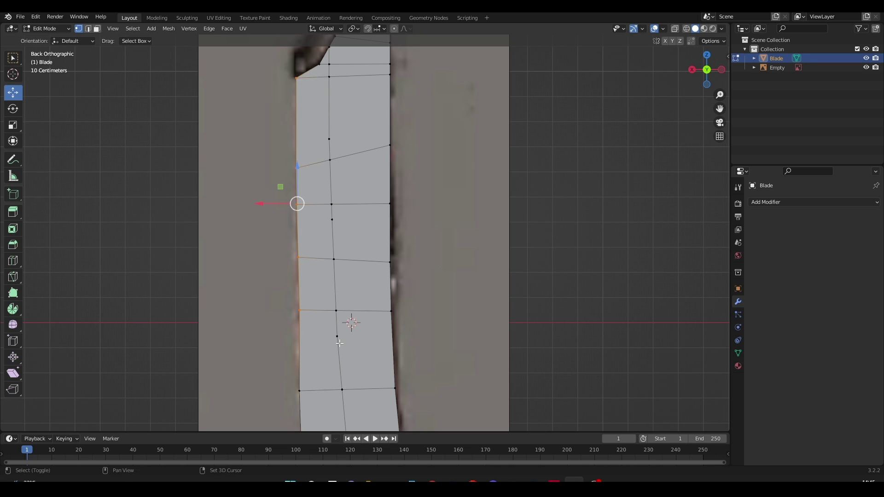
shift+middle_drag(339, 339, 324, 92)
shift+drag(249, 73, 300, 269)
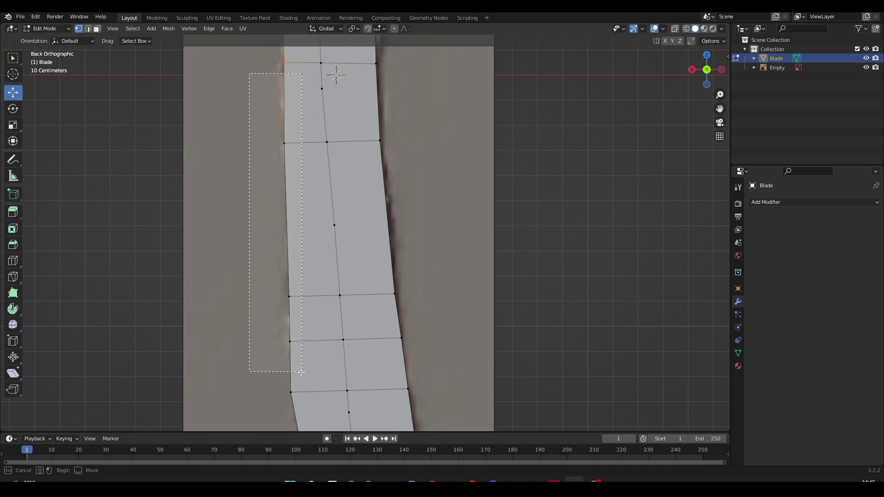
shift+drag(301, 372, 297, 378)
shift+middle_drag(349, 352, 337, 104)
shift+drag(226, 69, 276, 267)
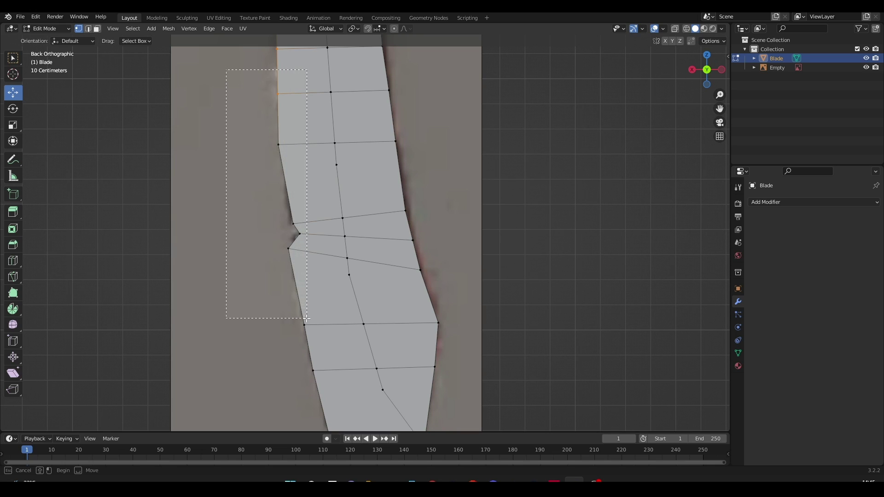
shift+drag(307, 319, 308, 320)
shift+middle_drag(313, 294, 274, 166)
shift+drag(231, 156, 300, 312)
shift+middle_drag(312, 319, 287, 234)
shift+drag(234, 223, 237, 234)
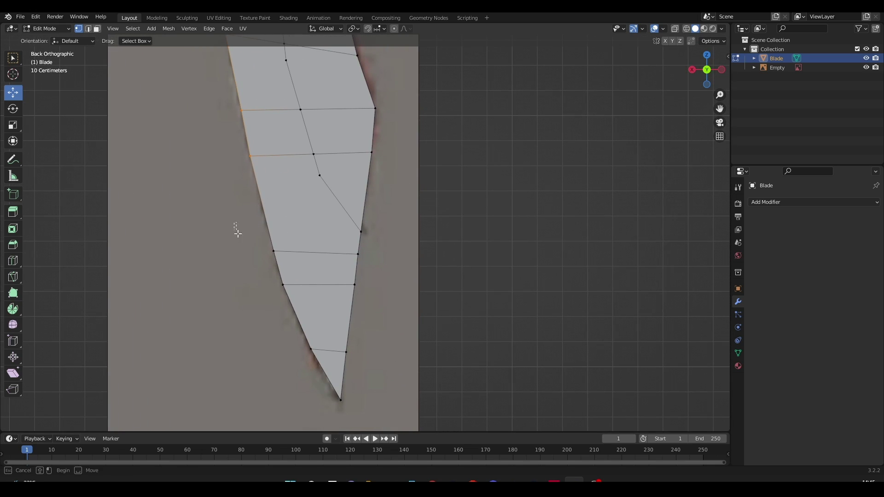
drag(322, 395, 323, 396)
drag(314, 357, 344, 409)
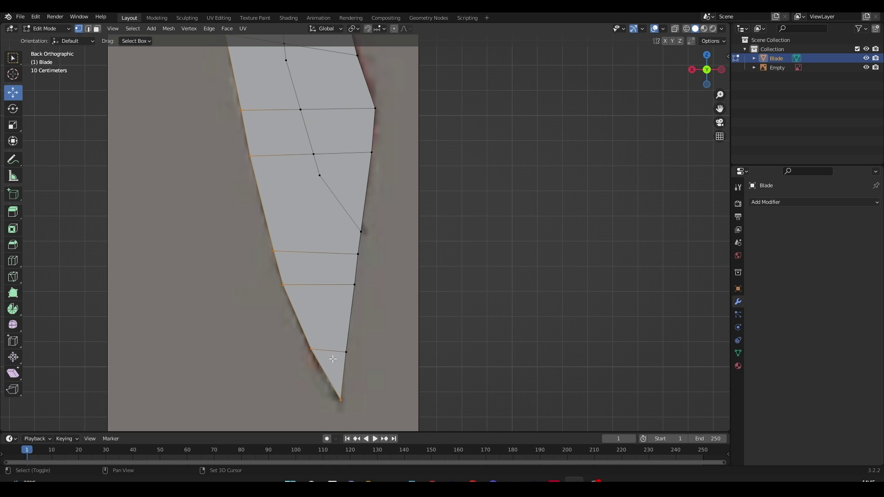
middle_drag(333, 359, 268, 161)
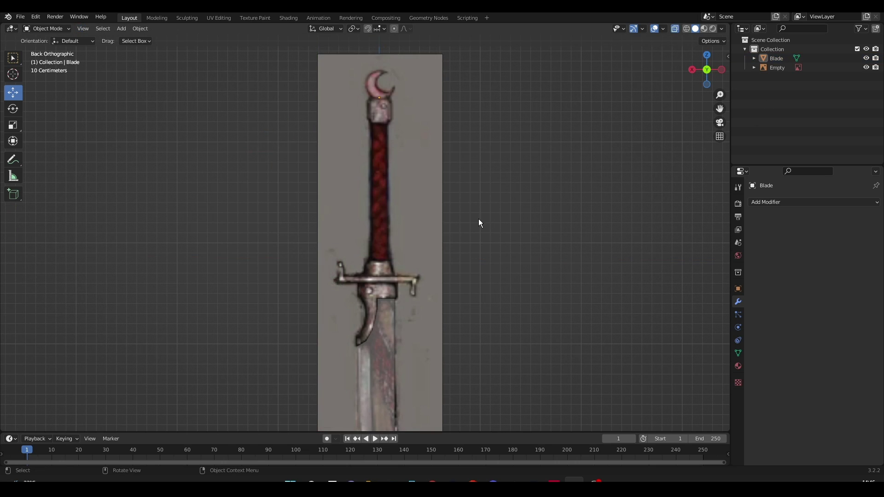
Add a mesh plane in Object Mode and raise it along Z to the level of the sword's guard
scroll(479, 219, up, 3)
shift+middle_drag(460, 255, 451, 200)
scroll(441, 235, down, 1)
scroll(441, 234, up, 3)
shift+scroll(429, 227, down, 3)
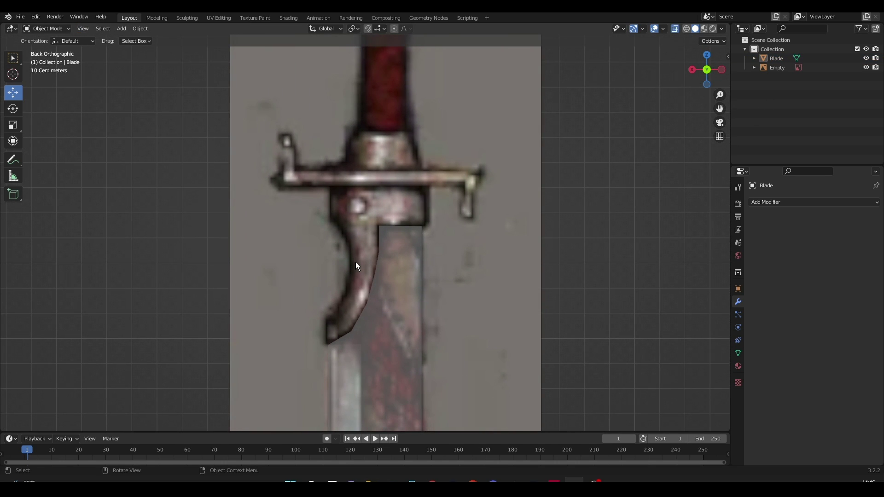
key(shift+a)
mouse_move(356, 262)
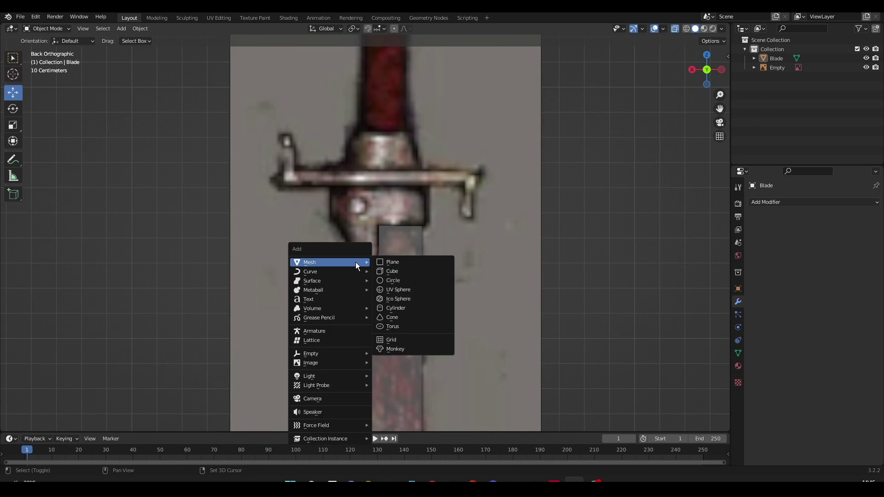
click(403, 262)
scroll(391, 281, down, 5)
key(g)
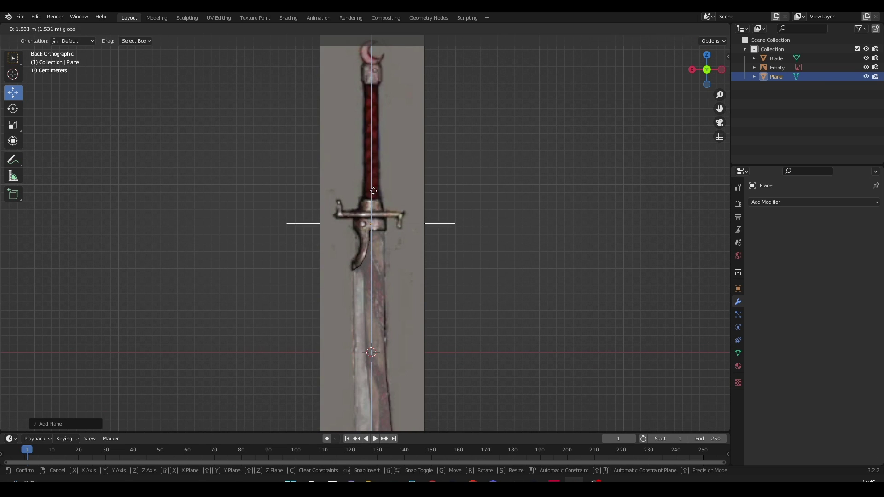
click(372, 185)
Enter Edit Mode on the plane and delete three of its corner vertices, keeping only one
middle_drag(376, 203, 153, 132)
click(43, 29)
click(48, 42)
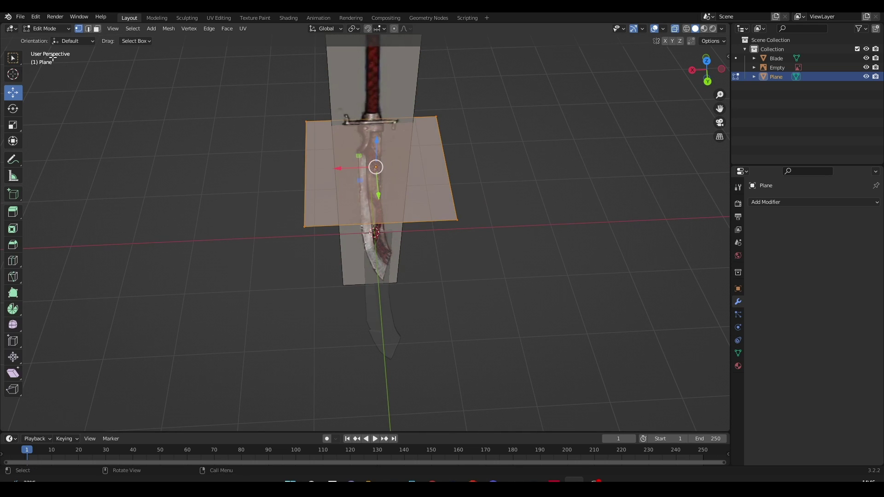
drag(258, 81, 344, 259)
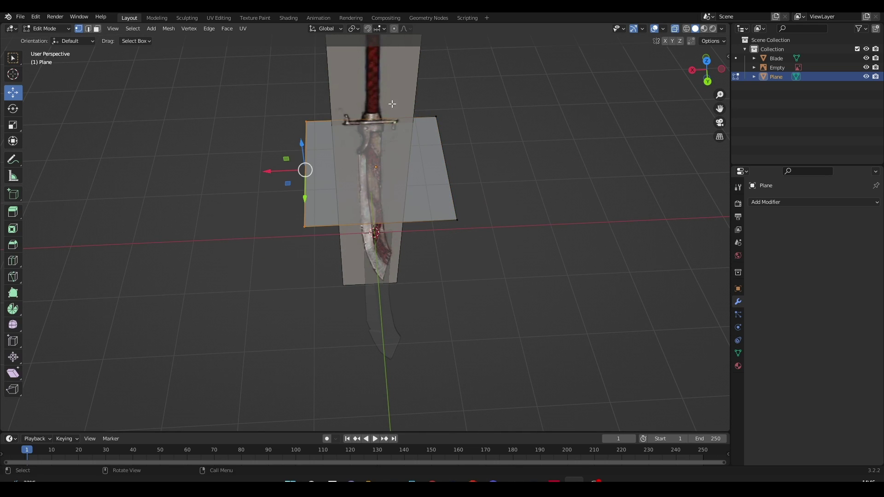
right_click(461, 234)
click(461, 234)
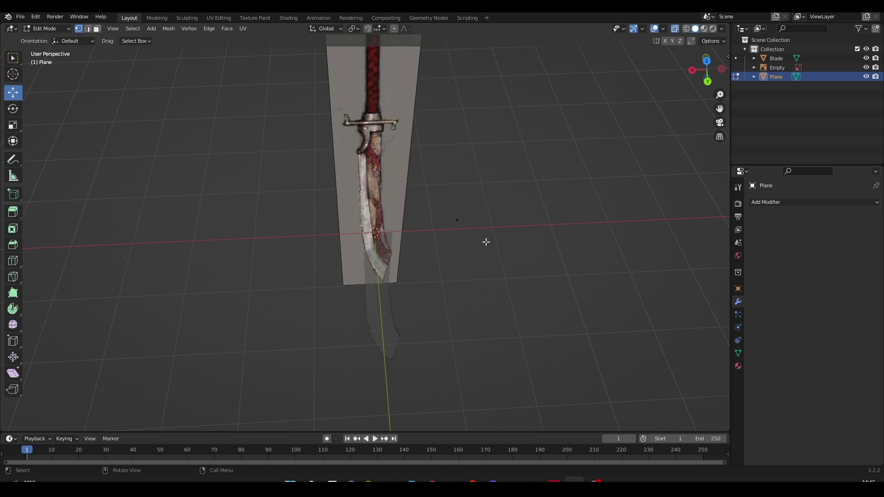
Place the remaining vertex at the upper corner of the collar on the blade's spine side, using the back view
drag(454, 223, 378, 234)
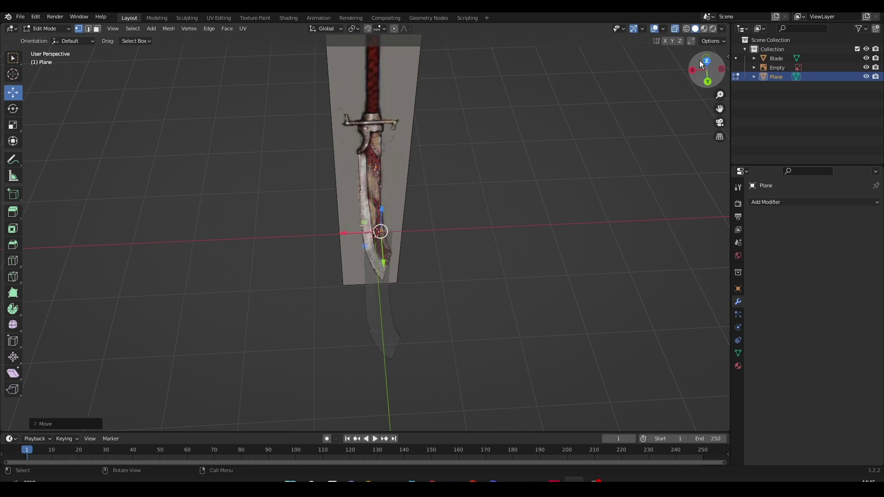
click(707, 81)
scroll(391, 207, up, 8)
shift+middle_drag(414, 322, 410, 185)
drag(420, 214, 420, 191)
Extrude the vertex down the collar's side and along its underside to the inner corner beside the blade
key(e)
key(x)
drag(462, 228, 461, 229)
scroll(460, 228, up, 2)
shift+middle_drag(488, 311, 485, 240)
key(e)
click(486, 299)
key(e)
click(392, 309)
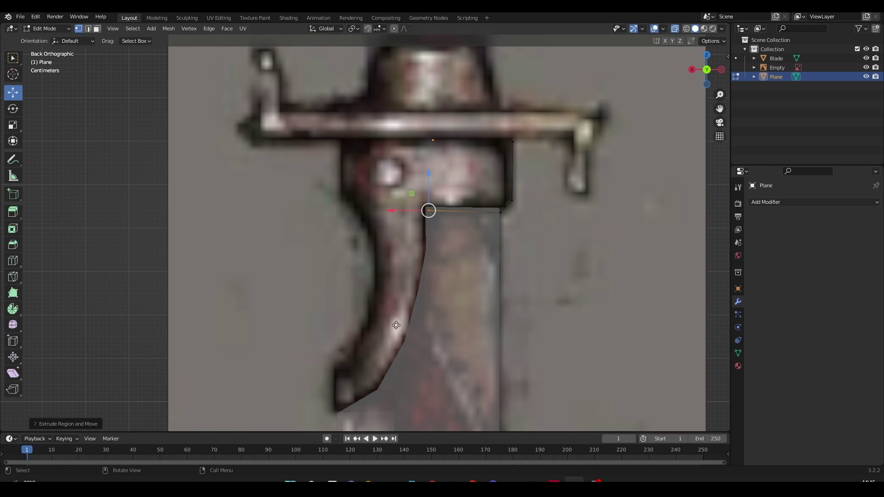
Extrude vertices along the inner edge of the guard's curved hook toward its tip
key(e)
click(398, 373)
key(e)
click(361, 110)
key(e)
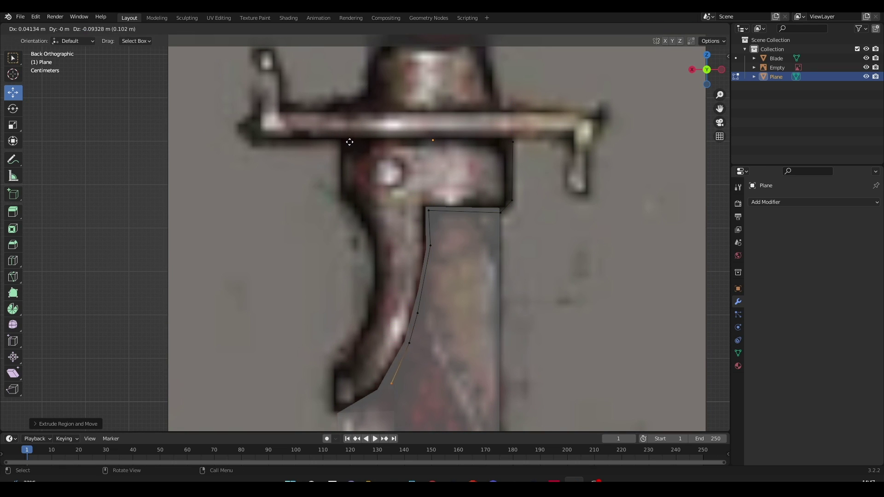
click(299, 176)
Extrude vertices around the hook's tip and up its outer edge to the collar's opposite upper corner
key(e)
click(290, 172)
key(e)
click(292, 131)
key(e)
click(315, 105)
key(e)
key(e)
click(294, 269)
Level the collar's two upper corner vertices, join them with an edge and fill the guard outline with a face
shift+click(514, 141)
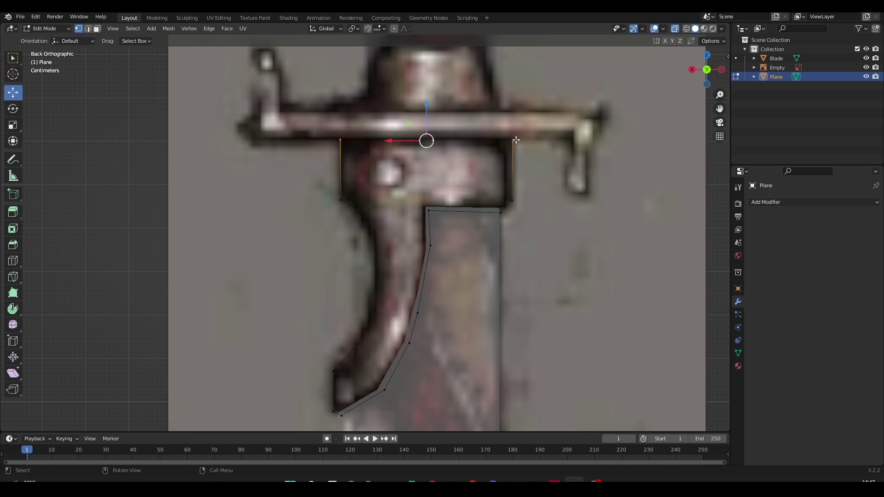
click(515, 141)
key(g)
key(z)
click(513, 139)
shift+click(340, 140)
key(f)
key(alt+a)
key(a)
Add a Solidify modifier to the guard piece and set its thickness to 0.1 m
middle_drag(431, 261, 480, 271)
click(812, 202)
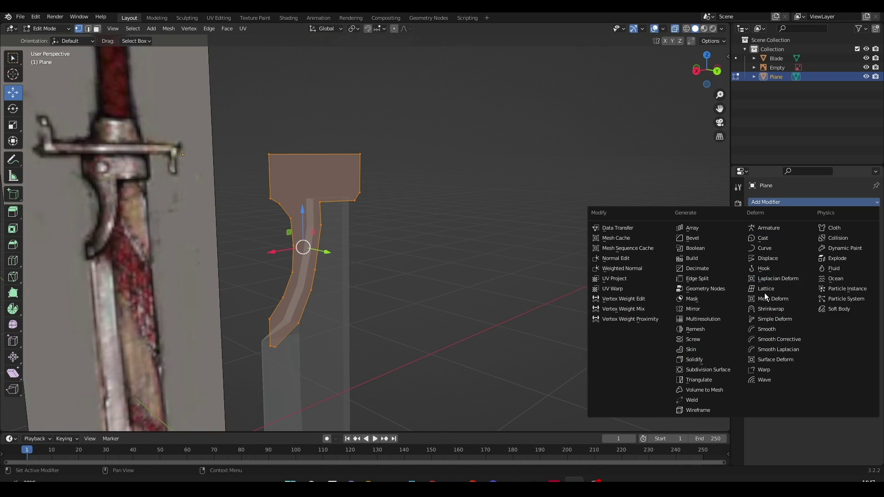
click(705, 361)
middle_drag(507, 300, 544, 294)
drag(818, 242, 854, 242)
middle_drag(466, 237, 537, 156)
Turn X-ray off in the back view, rename the plane object as Guard and return to Object Mode
click(675, 29)
click(707, 69)
click(707, 69)
scroll(498, 123, up, 2)
shift+middle_drag(498, 123, 470, 216)
scroll(357, 205, down, 1)
shift+middle_drag(358, 205, 404, 199)
double_click(776, 76)
text(Guar)
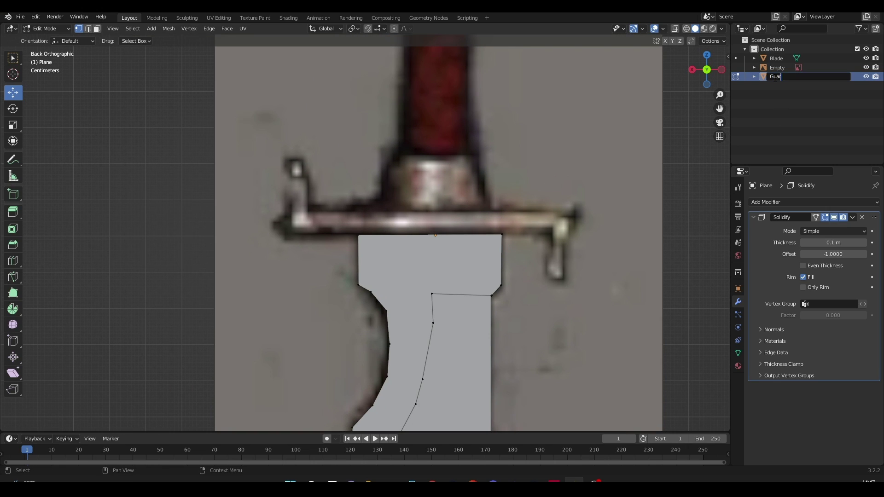
text(d)
key(Return)
key(Tab)
key(shift+a)
mouse_move(400, 226)
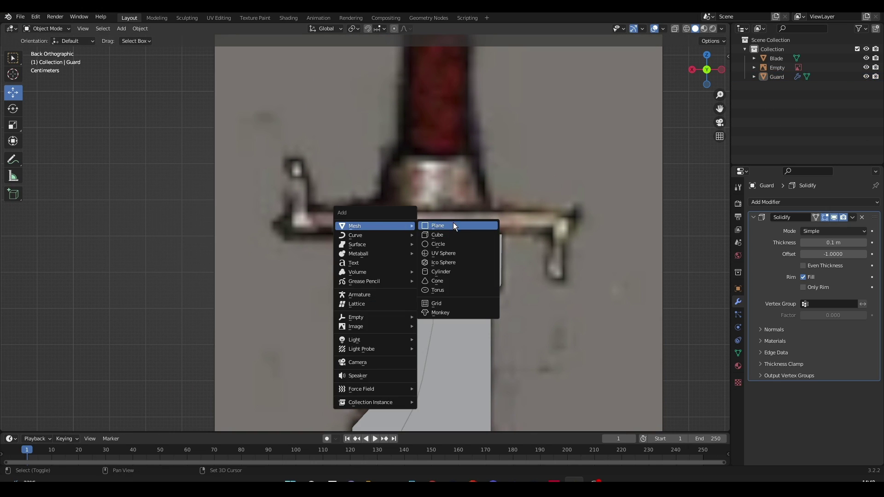
click(449, 234)
scroll(441, 261, down, 8)
drag(382, 335, 393, 196)
click(14, 125)
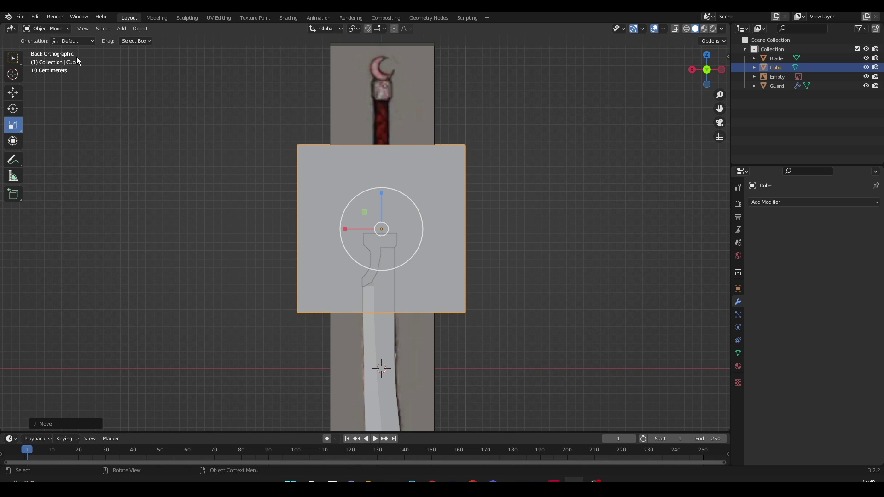
right_click(231, 167)
click(230, 194)
scroll(400, 229, up, 6)
key(shift+a)
mouse_move(399, 229)
click(444, 242)
right_click(444, 242)
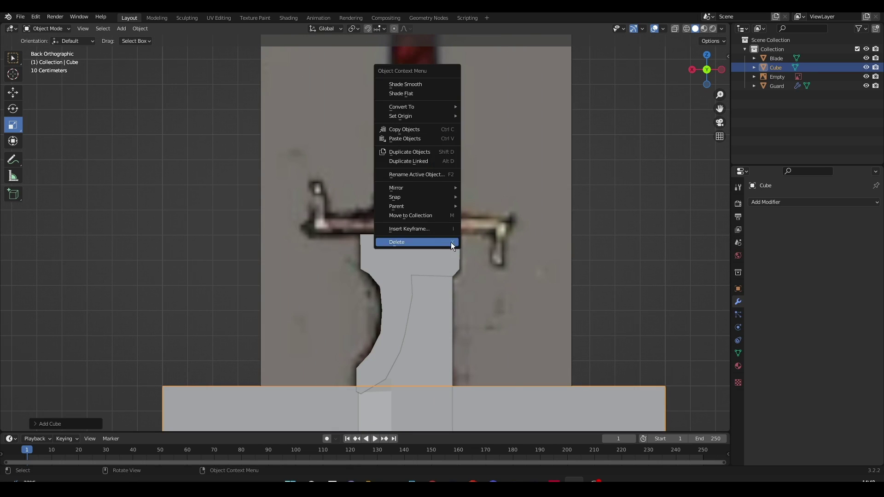
click(451, 242)
Add another mesh plane and move it up along Z to the crossguard
key(shift+a)
click(464, 240)
scroll(436, 288, down, 4)
click(13, 93)
drag(387, 396, 384, 200)
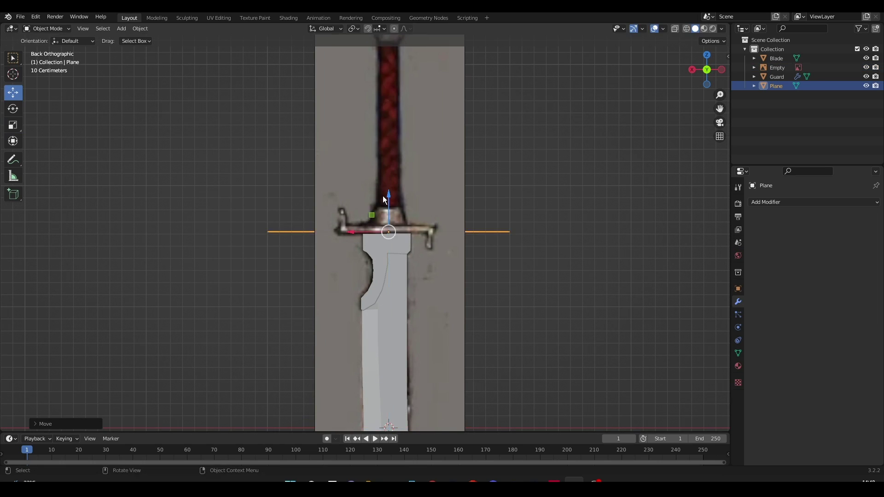
Enter Edit Mode on the new plane and delete all but one of its corner vertices
middle_drag(383, 197, 378, 239)
click(48, 29)
click(48, 50)
click(450, 73)
shift+drag(330, 51, 230, 282)
right_click(319, 234)
click(319, 234)
Move the leftover vertex to the bottom of the crossguard's downward prong in the back view
click(502, 207)
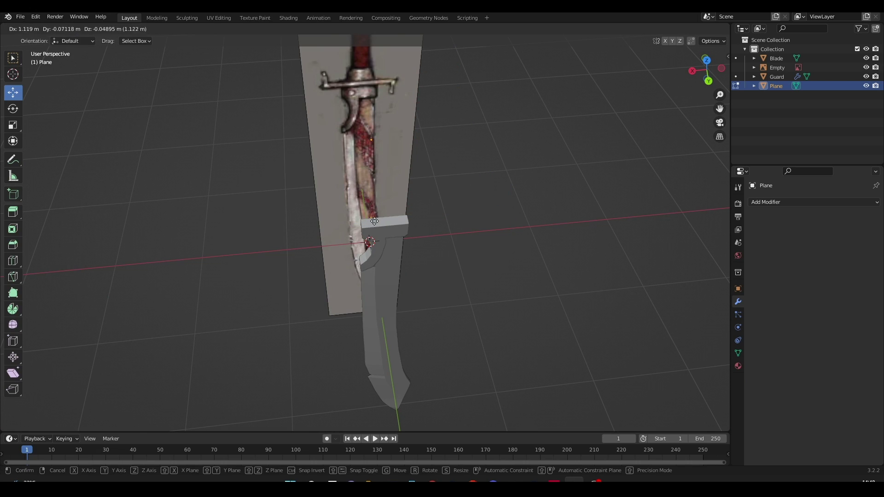
click(375, 221)
click(707, 80)
scroll(496, 178, up, 7)
key(g)
click(605, 289)
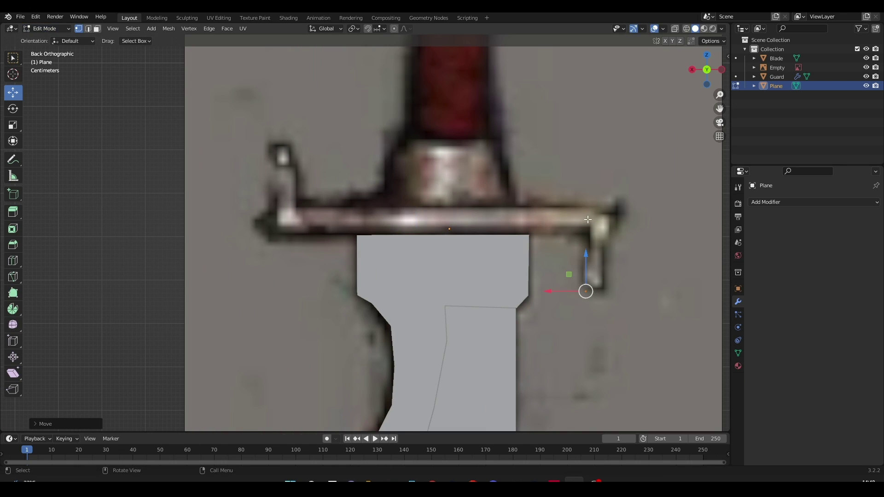
Extrude vertices around the crossguard's outline, tracing the downward prong, the bar and the upward prong
key(e)
click(608, 220)
key(e)
click(615, 136)
key(e)
click(258, 138)
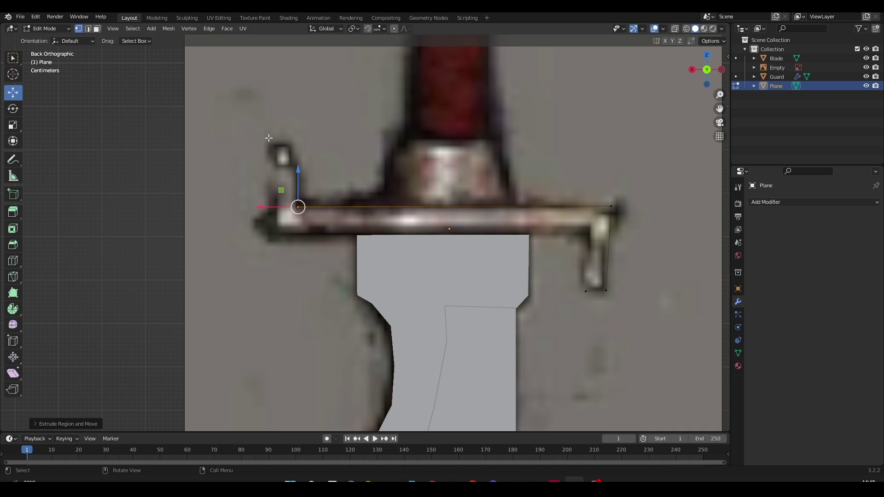
key(e)
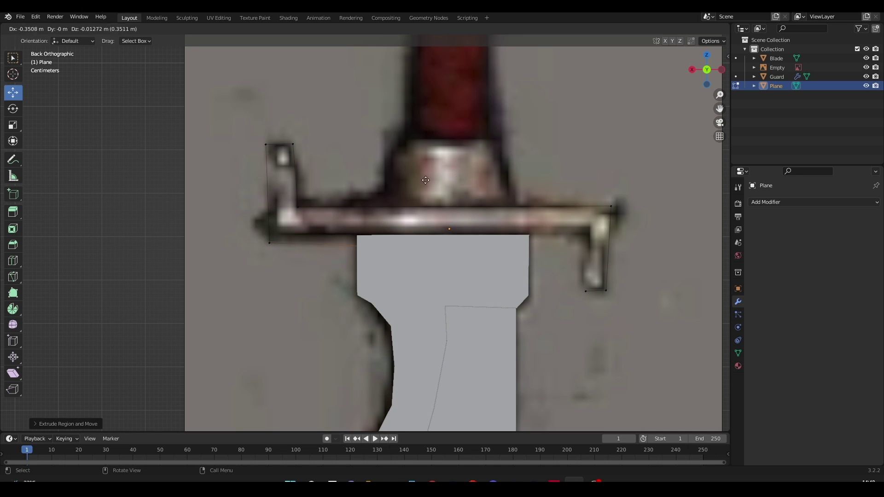
click(592, 292)
Adjust the lower vertices to straighten the crossguard's underside, and fill the outline with a face
drag(584, 277, 584, 275)
drag(647, 318, 256, 136)
click(269, 243)
drag(270, 222, 269, 217)
drag(587, 220, 588, 217)
key(a)
key(f)
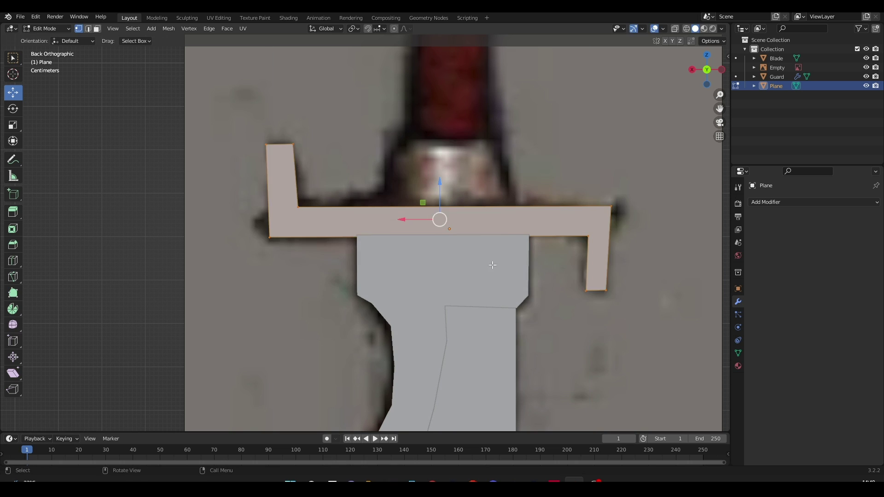
click(492, 264)
Select the whole crossguard face in an angled perspective view
middle_drag(581, 288, 686, 306)
drag(415, 288, 241, 166)
middle_drag(305, 171, 244, 177)
key(a)
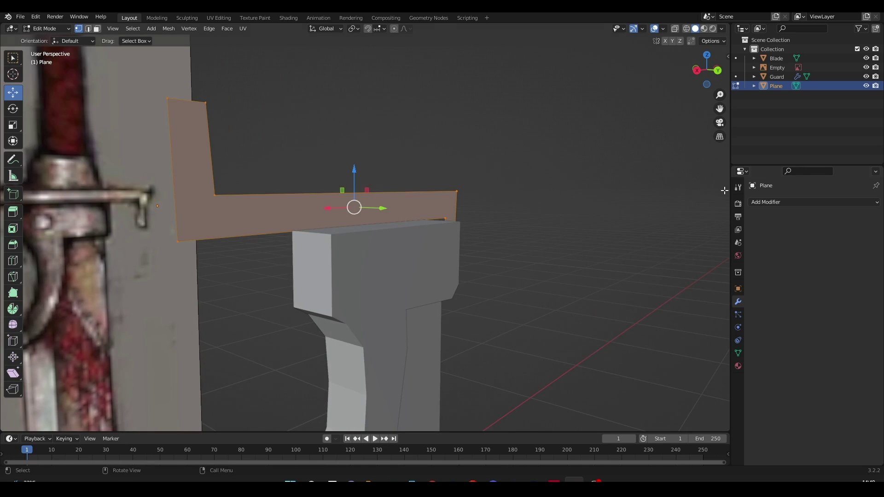
click(783, 202)
click(713, 351)
click(862, 217)
Add a Solidify modifier to the crossguard and move its face along Y toward the collar
click(805, 202)
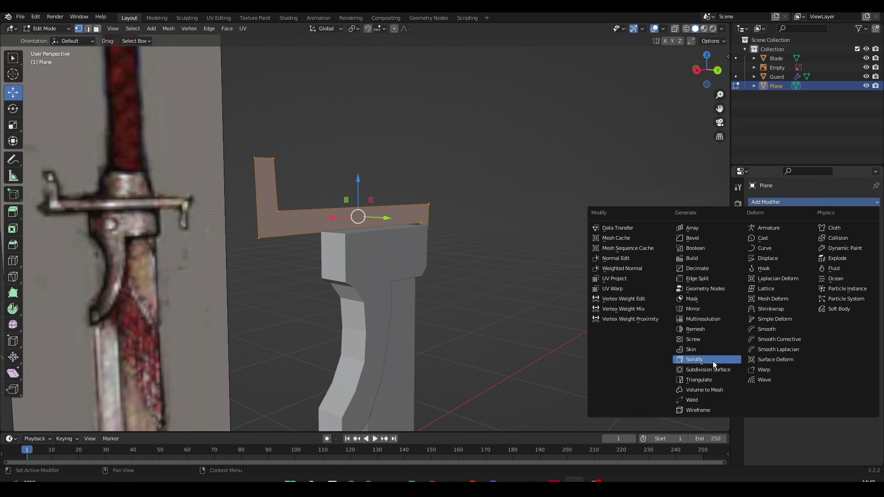
click(713, 361)
middle_drag(479, 260, 541, 262)
drag(322, 211, 364, 207)
mouse_move(364, 207)
middle_down()
mouse_move(372, 207)
mouse_move(355, 213)
middle_up()
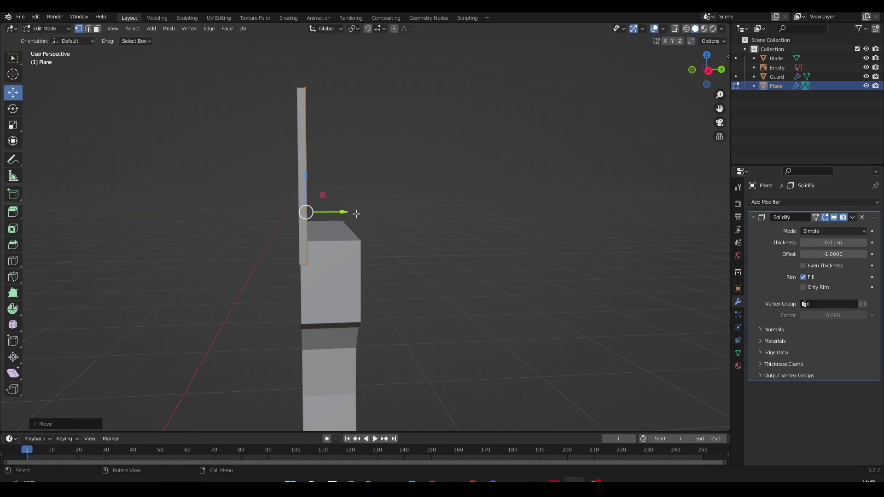
Set the crossguard's Solidify thickness to -0.11 m and shift it along Y to sit centred over the collar
drag(833, 242, 811, 242)
drag(337, 211, 328, 211)
mouse_move(328, 211)
middle_down()
mouse_move(348, 211)
mouse_move(329, 215)
middle_up()
scroll(329, 214, down, 1)
drag(833, 242, 828, 243)
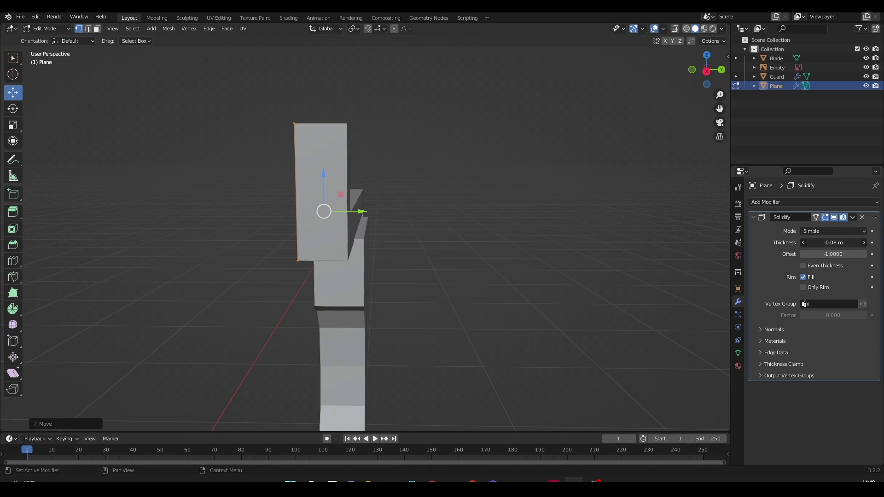
mouse_move(564, 226)
middle_down()
mouse_move(371, 227)
mouse_move(555, 230)
middle_up()
drag(833, 243, 828, 243)
middle_drag(555, 233, 585, 233)
drag(357, 237, 353, 237)
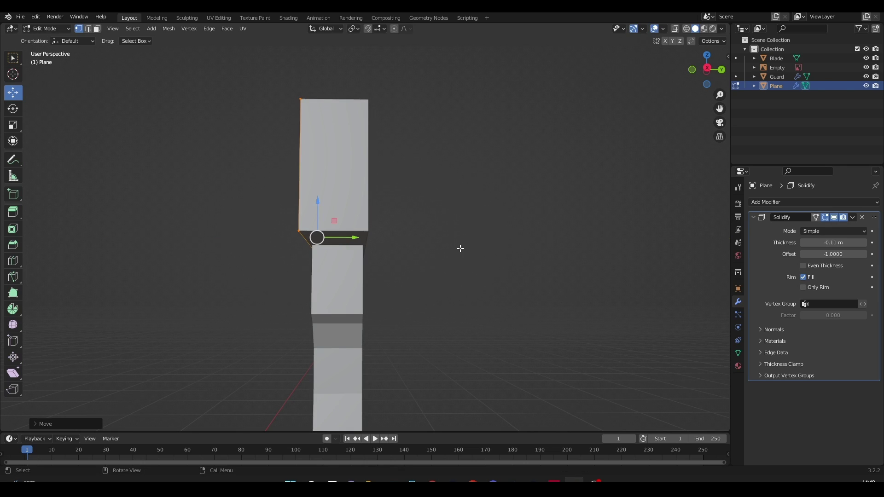
Apply the crossguard's Solidify modifier, return to Object Mode and clear the selection
click(460, 249)
middle_drag(460, 249, 528, 234)
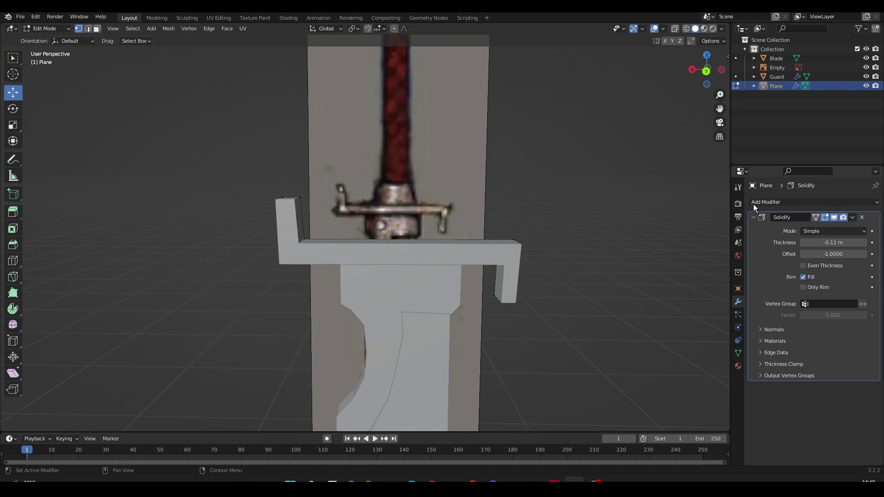
click(49, 59)
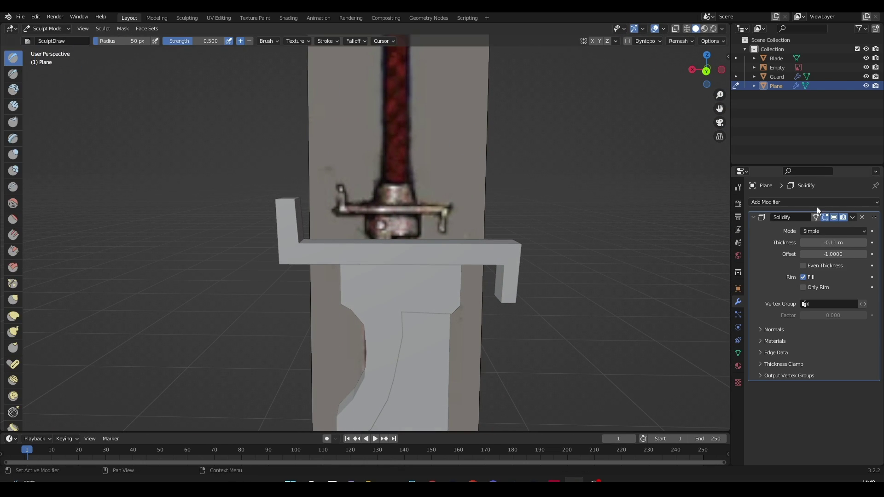
click(852, 217)
click(815, 228)
click(55, 17)
click(38, 28)
click(39, 39)
click(544, 225)
middle_drag(544, 225, 422, 67)
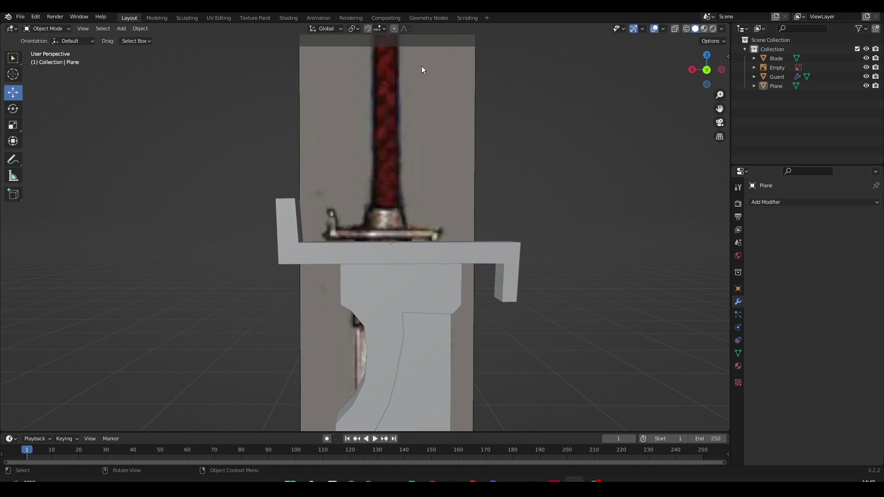
Add a mesh cube in the back orthographic view and move it up above the crossguard
click(707, 70)
key(shift+a)
mouse_move(411, 216)
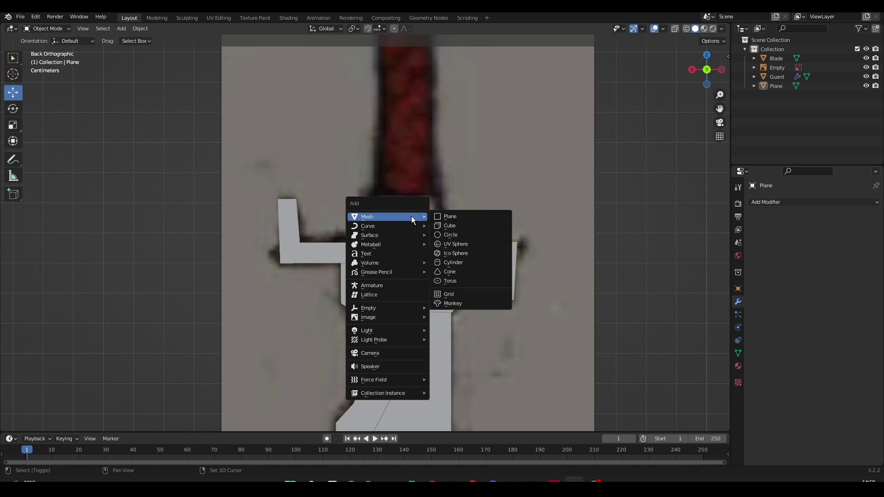
click(447, 226)
scroll(447, 225, down, 4)
key(g)
click(391, 95)
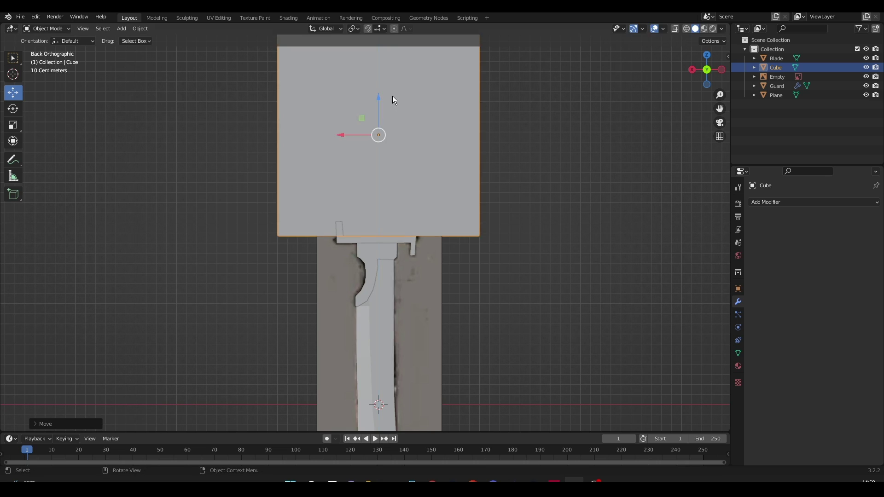
With see-through display on, lower the cube's top vertices along Z toward the collar above the crossguard
scroll(392, 96, up, 3)
key(Tab)
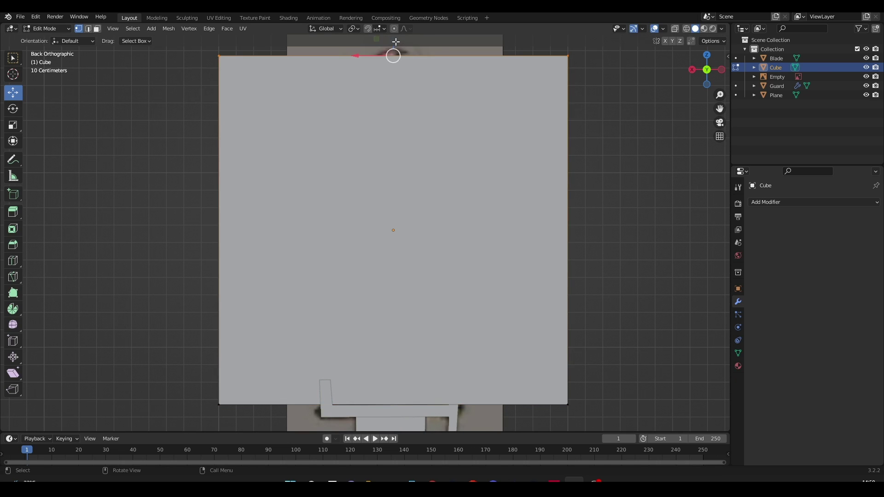
drag(396, 42, 438, 325)
key(ctrl+z)
key(alt+z)
scroll(322, 193, down, 2)
drag(229, 83, 525, 133)
drag(386, 85, 422, 313)
Scale in the cube's top and bottom vertices to form a tapered block over the reference's upper collar
scroll(438, 323, up, 6)
shift+middle_drag(449, 357, 432, 124)
scroll(433, 124, down, 2)
key(s)
click(587, 293)
key(s)
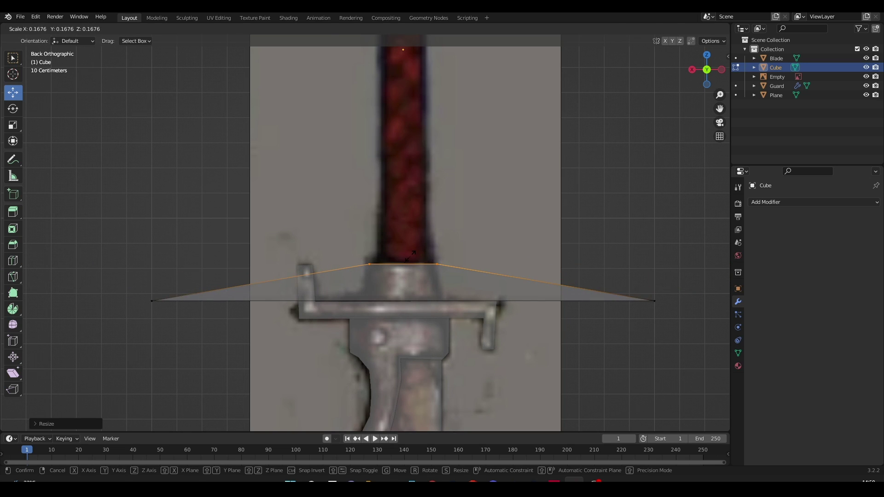
click(431, 321)
drag(404, 280, 403, 284)
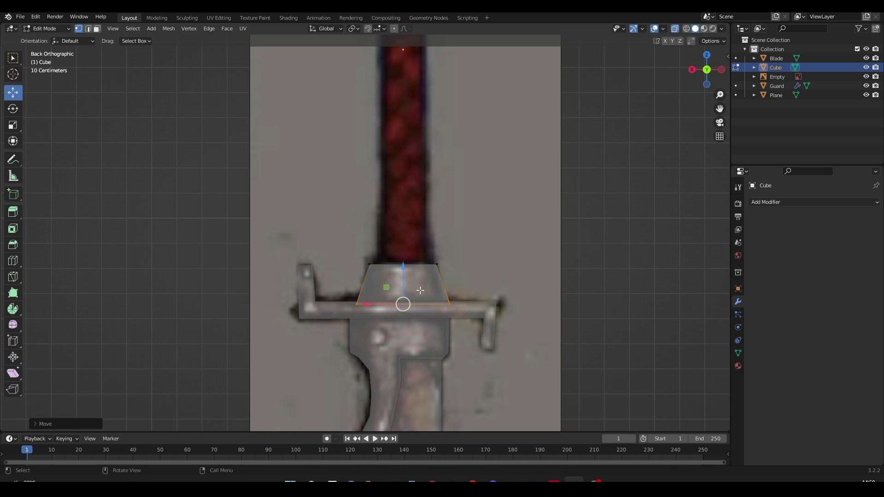
Select the whole tapered block and move it along Y from the reference image to line up with the crossguard
scroll(399, 286, up, 3)
drag(513, 273, 362, 232)
scroll(531, 245, down, 2)
middle_drag(489, 261, 594, 276)
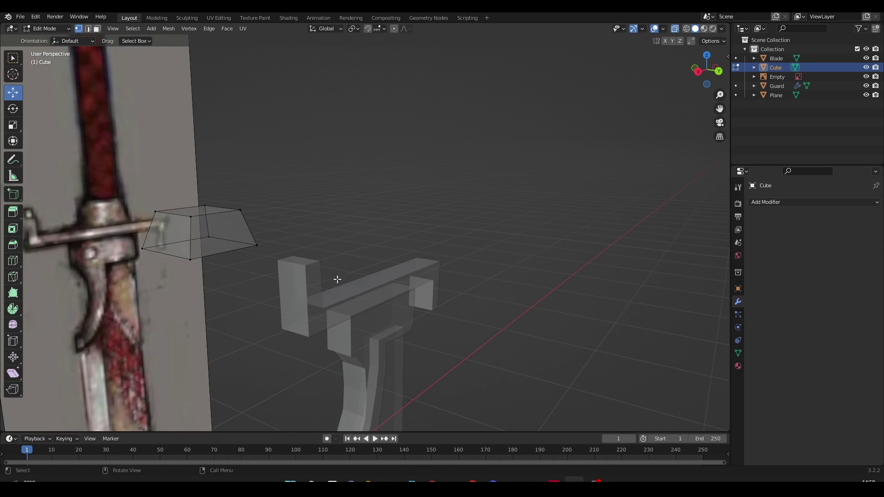
drag(337, 281, 124, 152)
drag(244, 239, 382, 283)
middle_drag(415, 285, 548, 279)
scroll(506, 285, down, 4)
scroll(456, 288, up, 2)
drag(414, 275, 440, 278)
scroll(442, 279, up, 3)
Adjust the block's height along Z near the crossguard and resize it
middle_drag(511, 301, 392, 301)
drag(402, 279, 402, 248)
middle_drag(402, 258, 384, 251)
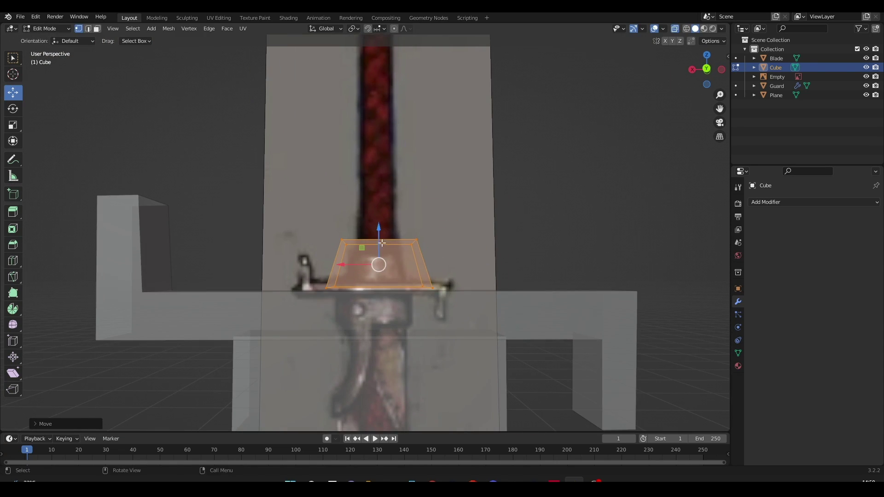
drag(379, 230, 379, 240)
middle_drag(387, 253, 495, 274)
click(516, 278)
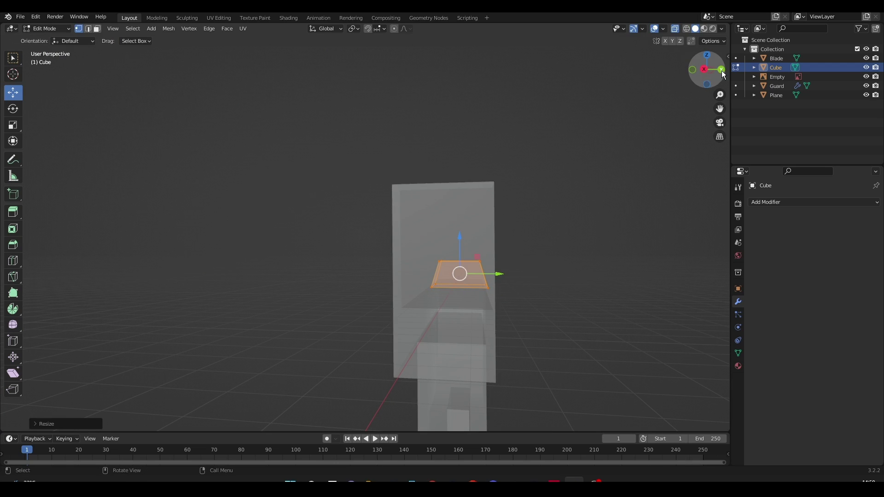
Scale the block up about 4.46 times in the back view and shift it along Z to align with the reference
click(721, 70)
key(s)
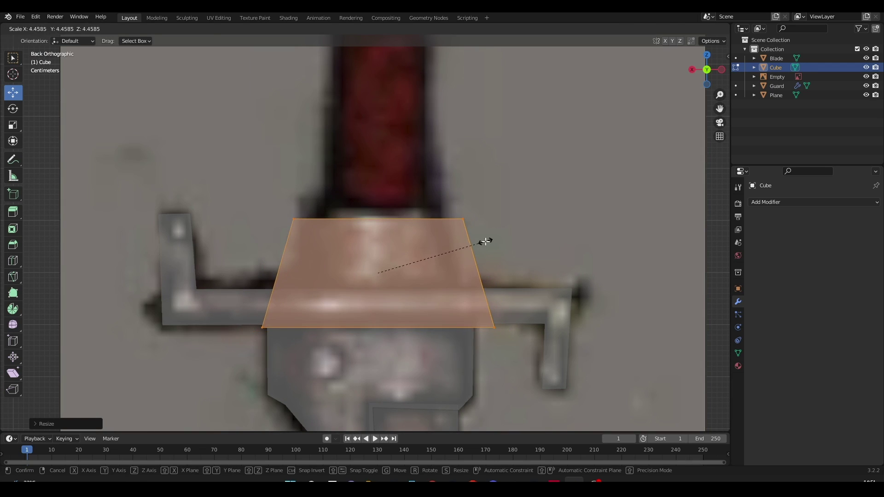
click(485, 241)
key(g)
key(z)
click(513, 306)
Scale the block's upper and lower vertices to follow the tapered sides of the reference collar
ctrl+drag(307, 355, 244, 304)
key(s)
click(473, 241)
drag(542, 369, 231, 311)
key(s)
click(393, 327)
Move the block's lower vertices inward along Y to bring its base within the crossguard's depth
middle_drag(392, 328, 550, 320)
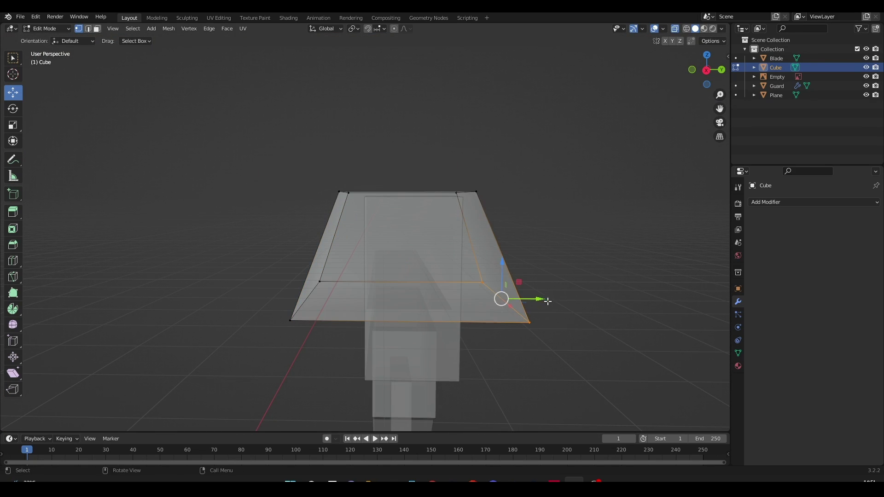
drag(542, 300, 473, 300)
middle_drag(519, 302, 520, 289)
click(706, 70)
drag(281, 281, 424, 290)
drag(464, 302, 455, 305)
Move the block's upper vertices inward along Y so its top is slightly narrower than its base
drag(488, 175, 449, 207)
drag(500, 193, 453, 197)
drag(304, 183, 354, 215)
drag(382, 193, 420, 193)
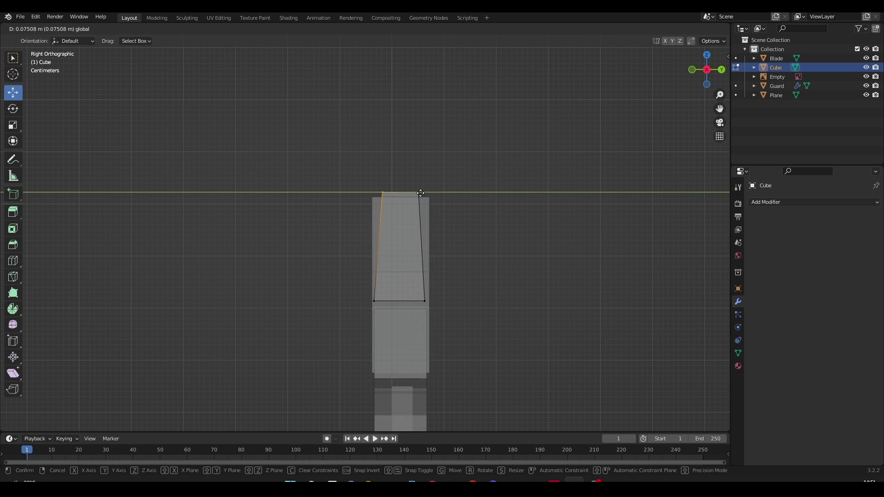
click(417, 194)
Add another cube in the front orthographic view and raise it along Z over the sword's handle
middle_drag(657, 133, 535, 230)
click(721, 71)
click(722, 70)
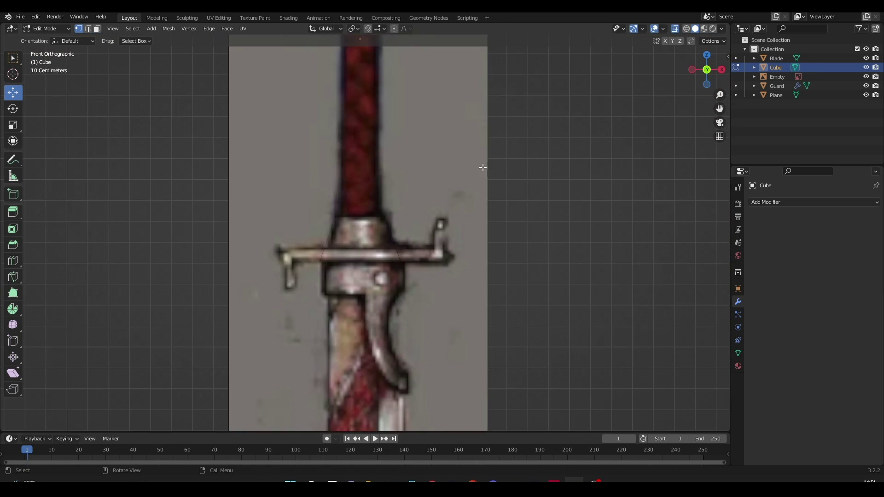
shift+middle_drag(452, 168, 481, 255)
scroll(463, 249, down, 2)
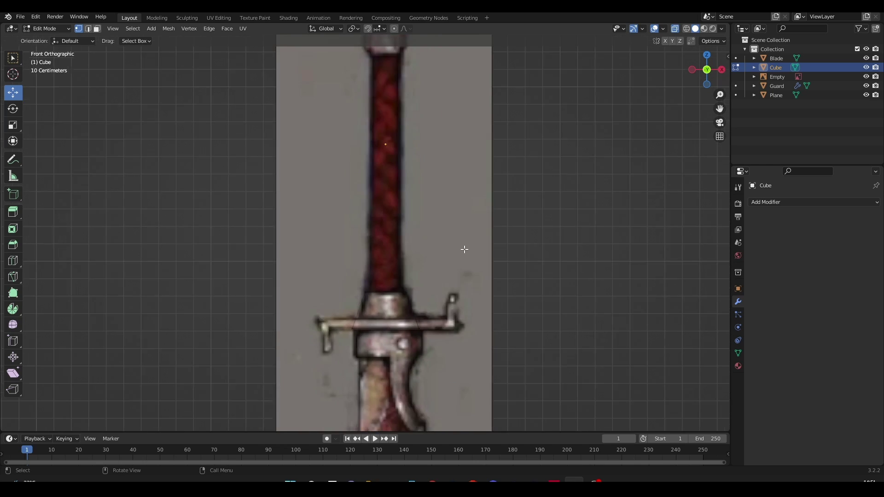
shift+middle_drag(417, 236, 417, 288)
scroll(417, 288, up, 2)
key(shift+a)
click(386, 337)
scroll(387, 346, down, 8)
key(g)
key(z)
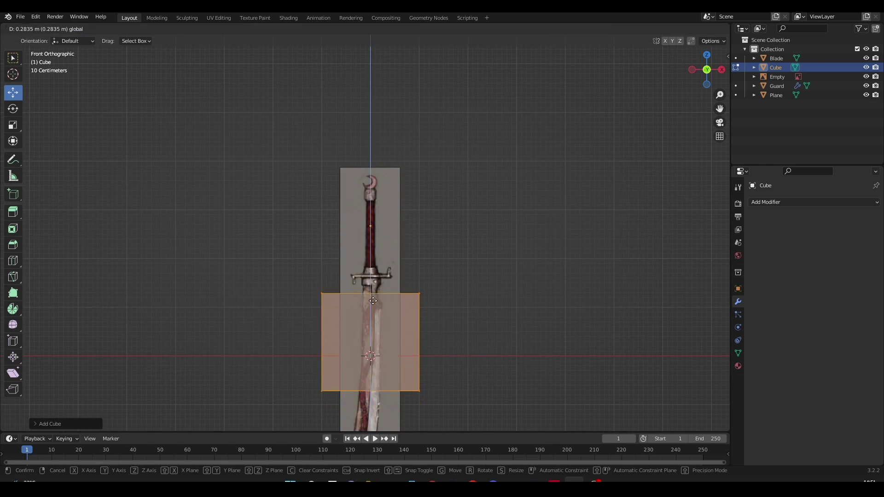
click(395, 250)
scroll(395, 250, up, 4)
Move both side edges of the handle cube inward along X to the handle's width
click(492, 154)
drag(459, 88, 505, 323)
key(g)
key(x)
click(413, 214)
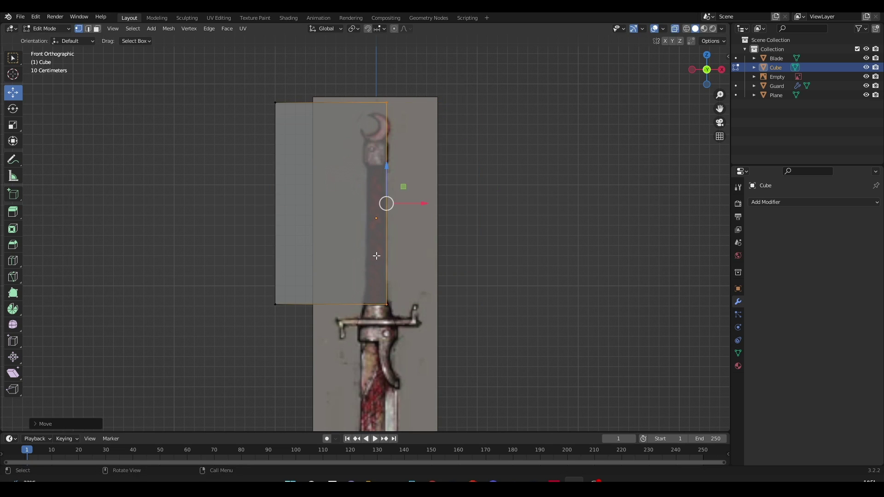
drag(255, 322, 313, 90)
key(g)
key(x)
click(402, 221)
Lower the handle cube's top vertices along Z to the base of the pommel
scroll(408, 309, up, 1)
shift+middle_drag(408, 308, 418, 395)
drag(340, 139, 456, 236)
key(g)
key(z)
click(458, 314)
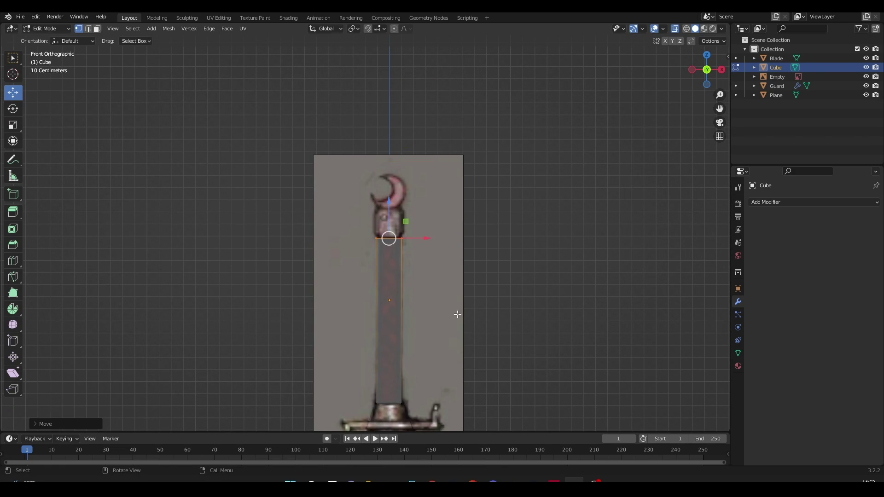
Try to fine-tune the handle block's side edges along X against the red grip
shift+middle_drag(457, 314, 456, 270)
drag(340, 146, 388, 382)
key(g)
key(x)
click(403, 303)
drag(384, 180, 445, 391)
key(g)
key(x)
click(434, 333)
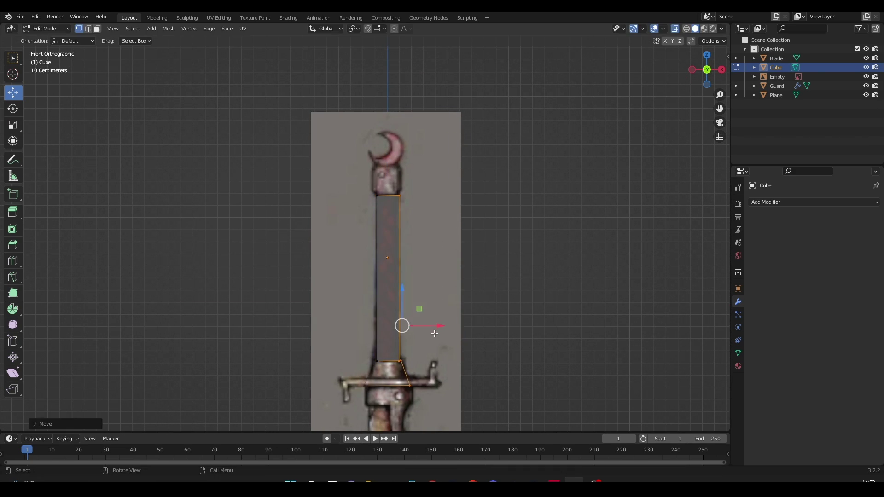
Undo the handle block's edits and return to Object Mode
key(ctrl+z)
key(ctrl+z)
key(ctrl+z)
key(ctrl+z)
key(ctrl+z)
key(ctrl+z)
key(ctrl+z)
key(ctrl+z)
key(ctrl+z)
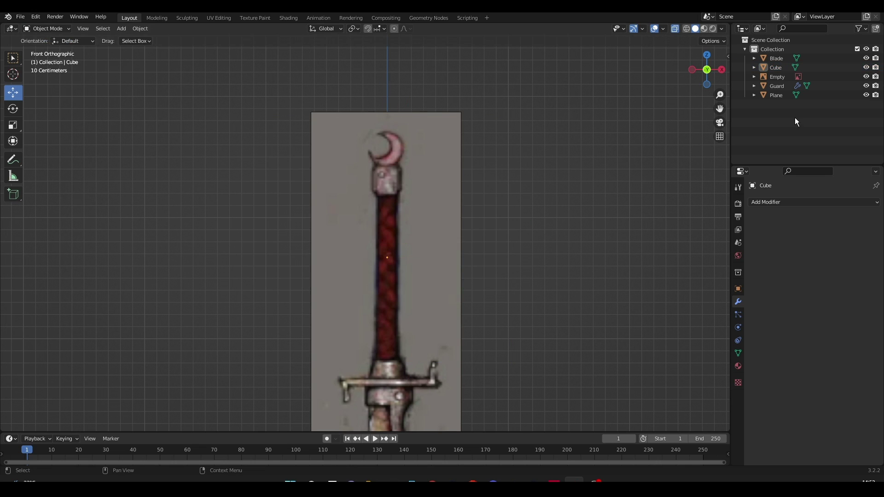
Select the crossguard object in the back orthographic view and rename it as Guard2
drag(714, 73, 728, 74)
click(707, 70)
scroll(468, 81, up, 3)
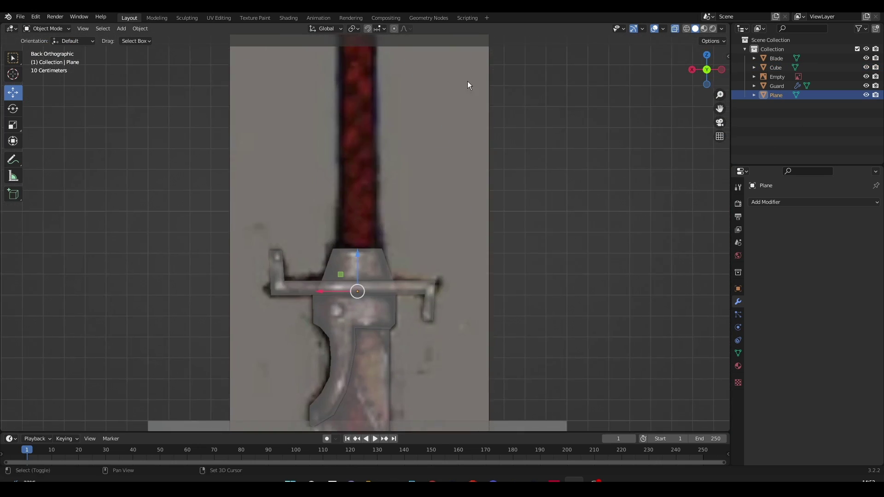
shift+middle_drag(468, 81, 505, 16)
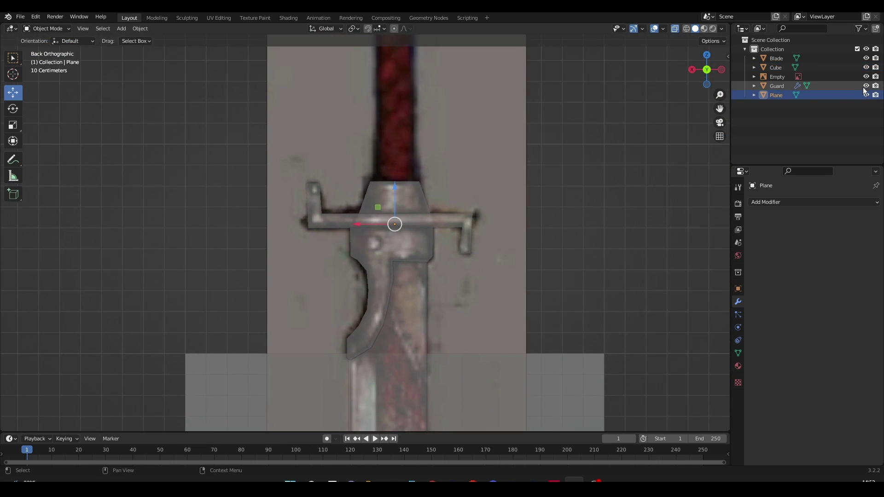
double_click(781, 93)
text(Hu)
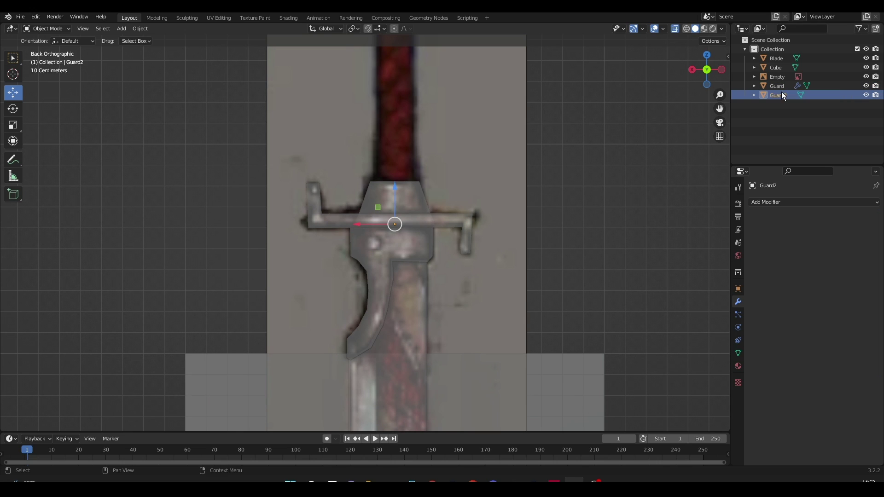
Toggle the visibility of the reference image and the Cube object to identify what each contains
click(866, 76)
click(867, 76)
click(867, 67)
click(867, 67)
scroll(572, 179, down, 3)
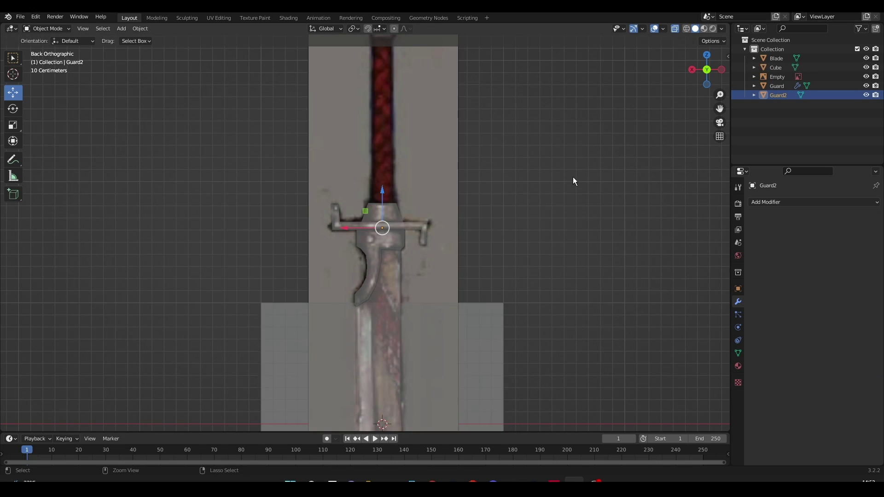
Undo back past the leftover large cube, then rename the tapered block as HandleTop and the crossguard as Guard2
key(ctrl+z)
key(ctrl+z)
key(ctrl+z)
key(Tab)
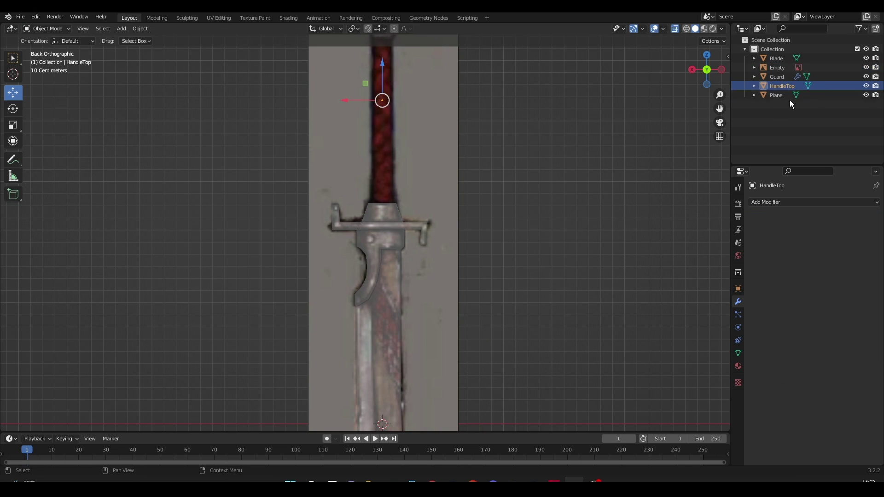
scroll(476, 154, up, 3)
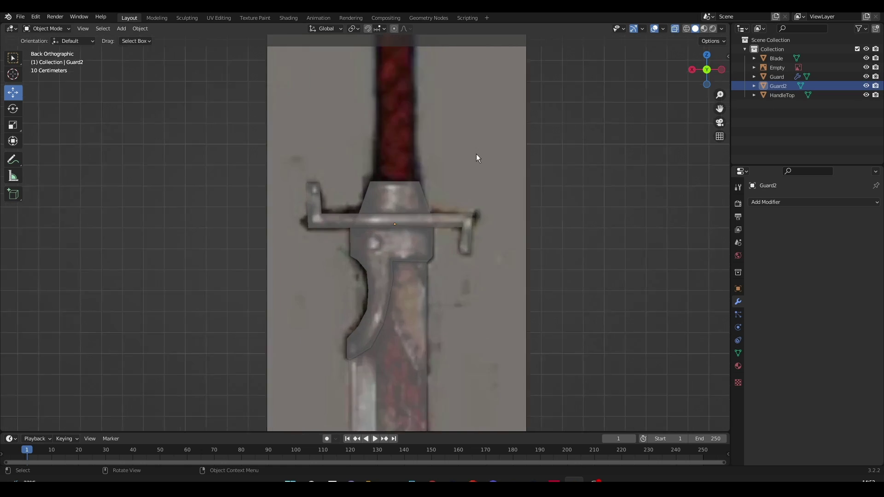
Add a separate mesh cube in Object Mode and raise it along Z over the handle
scroll(438, 166, down, 4)
shift+middle_drag(385, 167, 381, 208)
key(shift+a)
mouse_move(381, 209)
click(434, 219)
scroll(396, 285, down, 2)
drag(372, 345, 373, 142)
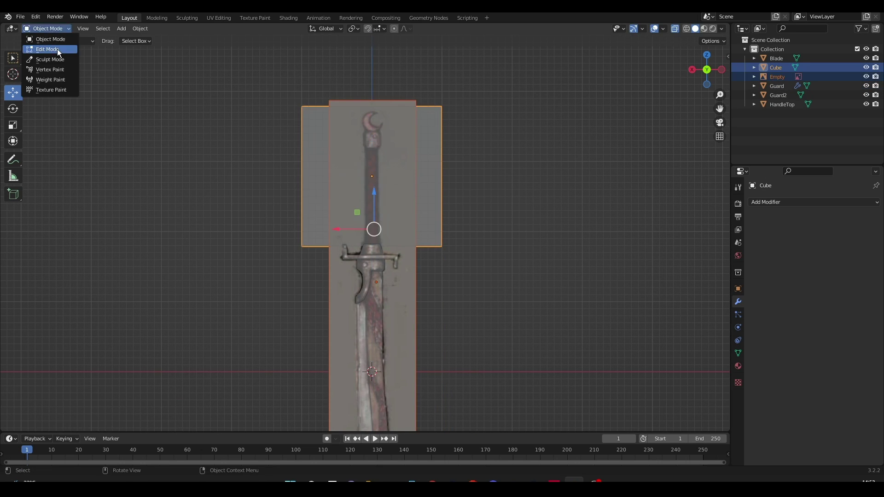
Move both side edges of the new cube inward along X to match the grip's width in the reference
click(57, 50)
drag(272, 86, 334, 271)
drag(264, 179, 328, 179)
drag(414, 260, 449, 86)
drag(416, 179, 354, 184)
Lower the new cube's top vertices about 0.62 m along Z to the pommel's base
drag(355, 99, 397, 119)
drag(372, 95, 372, 141)
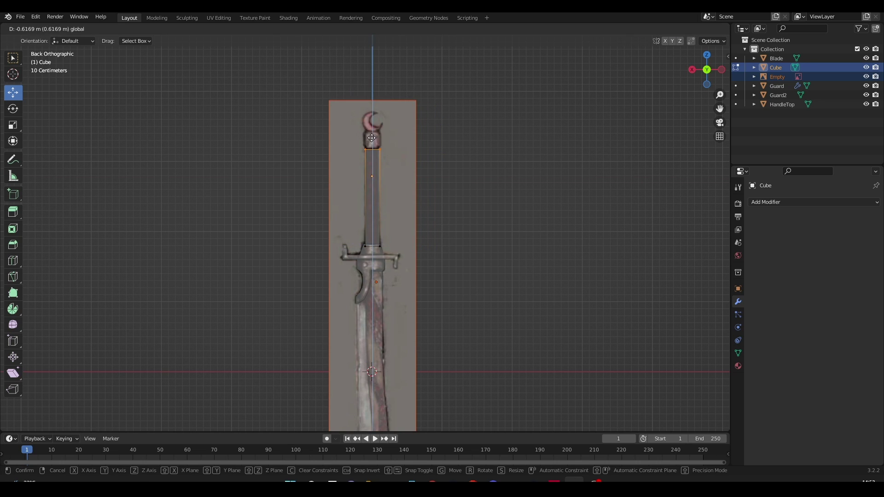
click(372, 138)
scroll(294, 125, up, 5)
Leave Edit Mode and delete the handle cube from the scene
key(Tab)
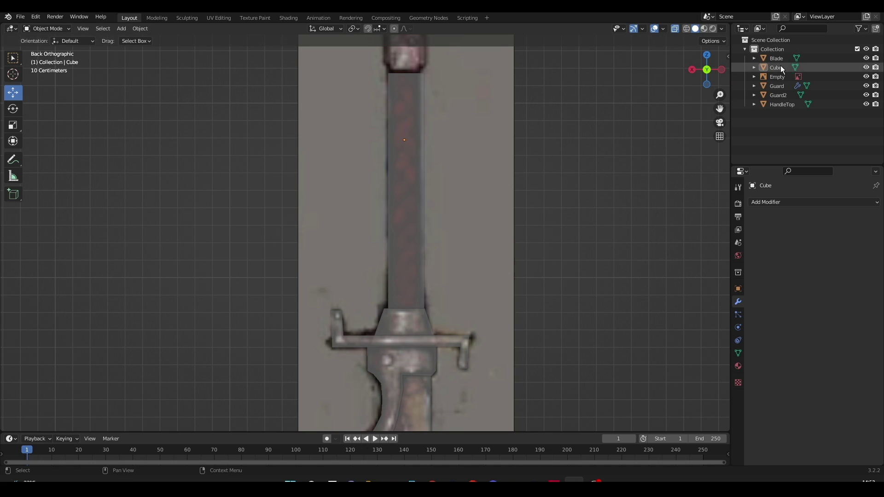
click(782, 68)
right_click(777, 68)
click(775, 92)
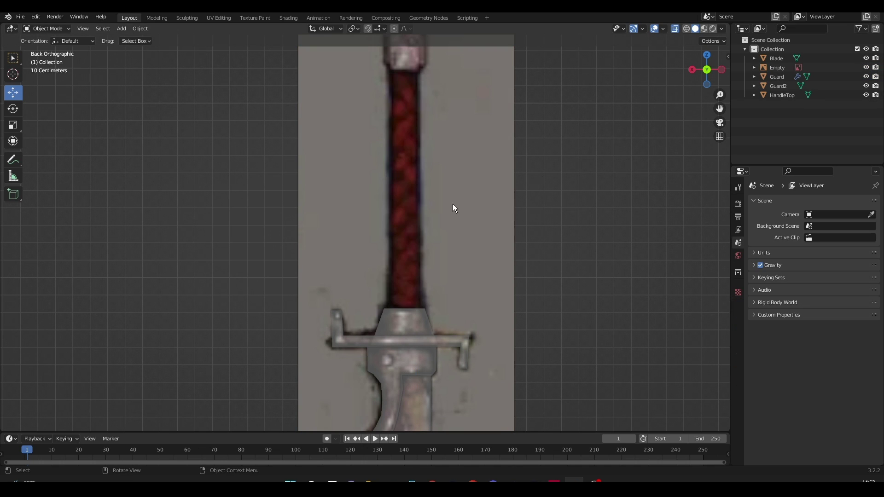
Add a mesh cylinder, raise it over the handle in the reference and scale it down close to the grip's width
key(shift+a)
mouse_move(382, 225)
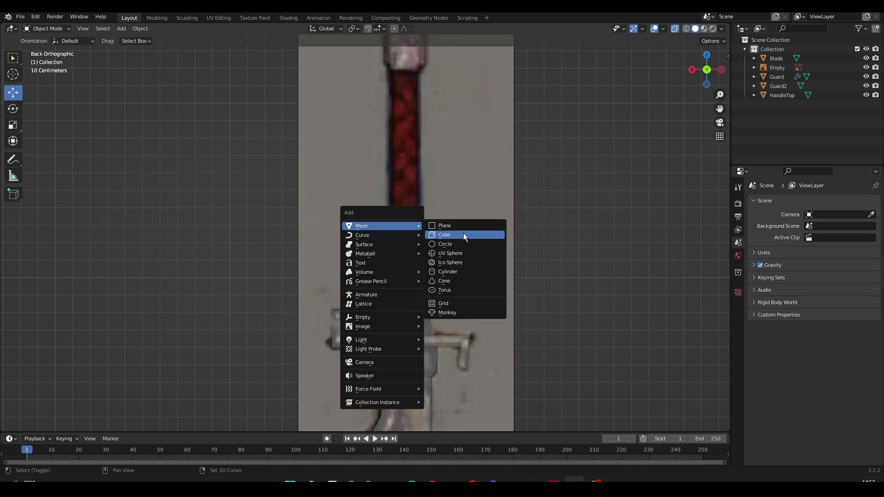
click(469, 273)
scroll(468, 271, down, 6)
drag(378, 328, 378, 193)
key(s)
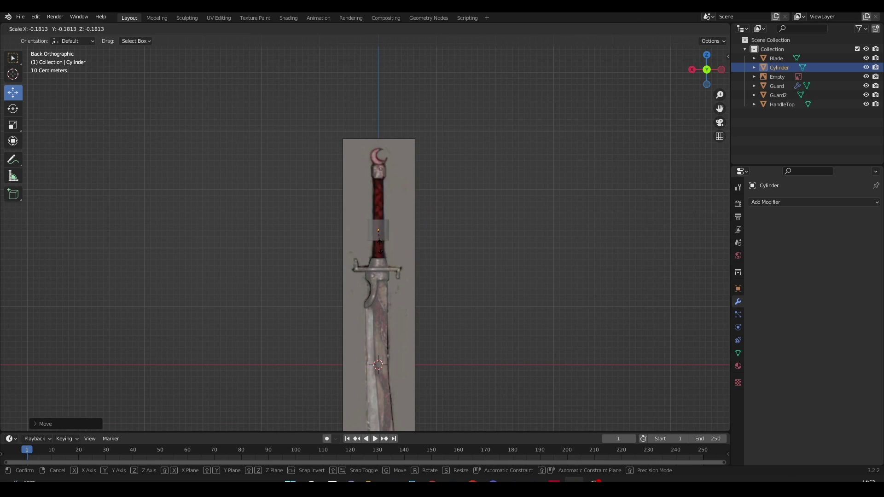
click(378, 234)
Lower the cylinder along Z toward the upper collar and move it about 1 m along Y onto the sword model
scroll(396, 239, up, 10)
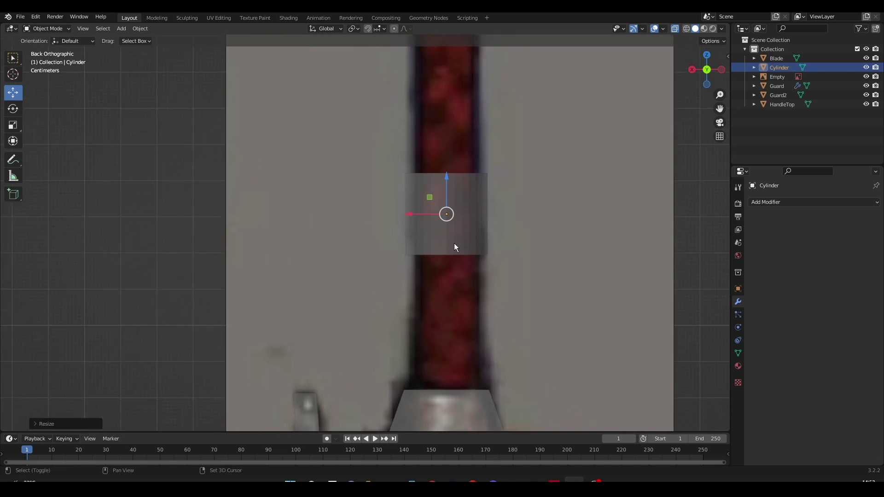
key(g)
key(z)
click(427, 280)
middle_drag(428, 280, 294, 237)
drag(170, 195, 432, 314)
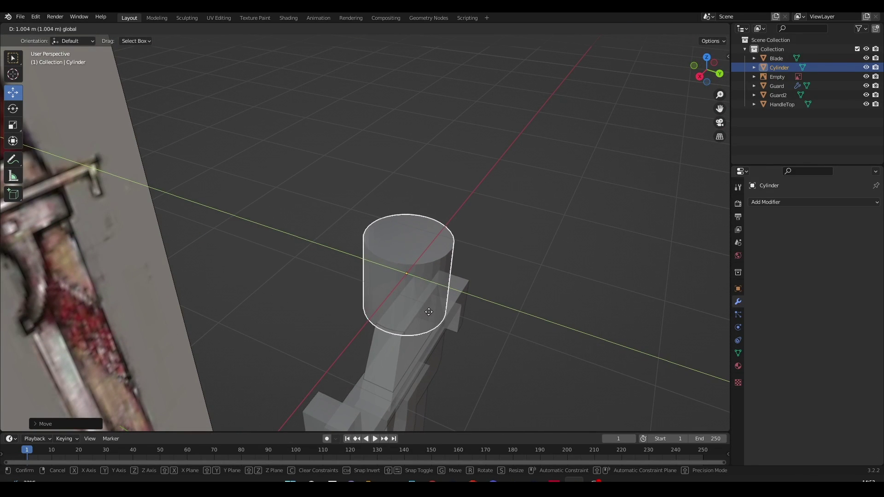
click(432, 312)
Add a mesh circle, move it up and along Y to the crossguard, and scale it down around the collar
middle_drag(493, 318, 397, 269)
click(493, 272)
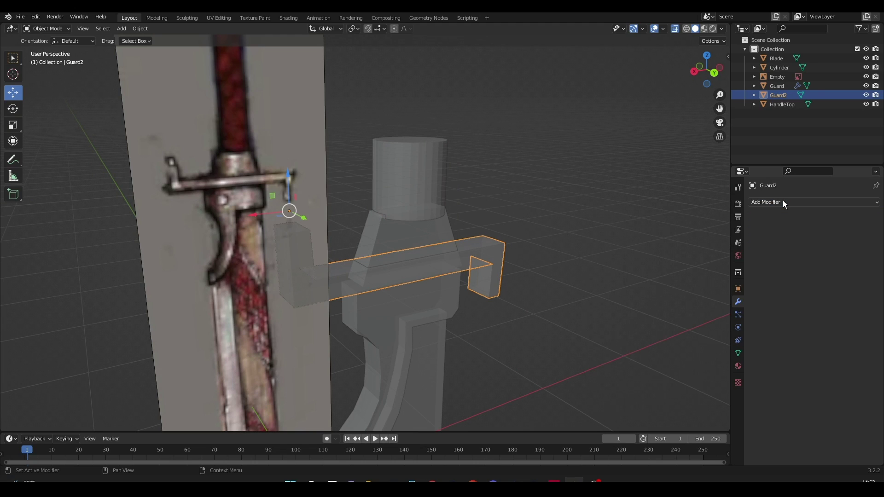
key(shift+a)
mouse_move(413, 266)
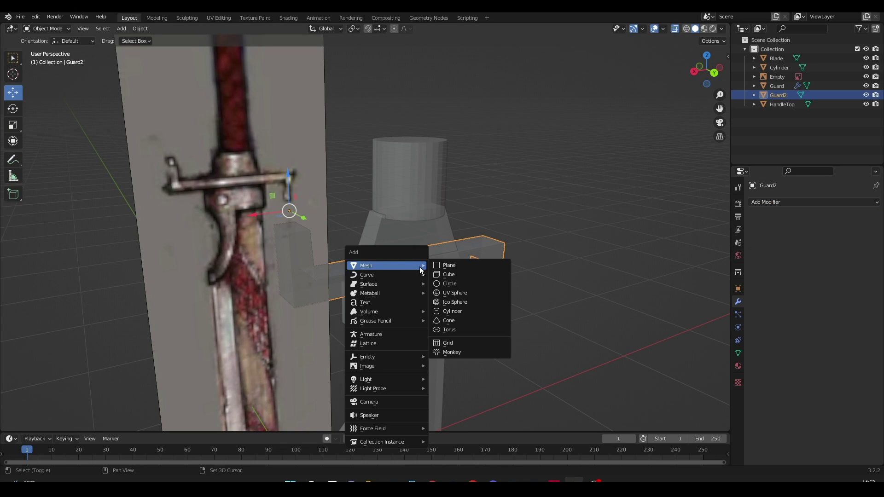
click(463, 283)
scroll(464, 282, down, 3)
drag(328, 350, 324, 175)
key(g)
key(y)
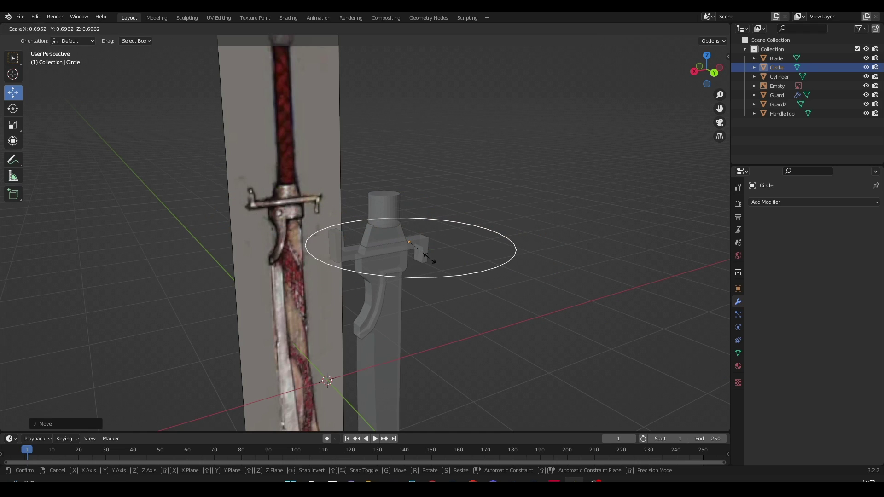
click(408, 250)
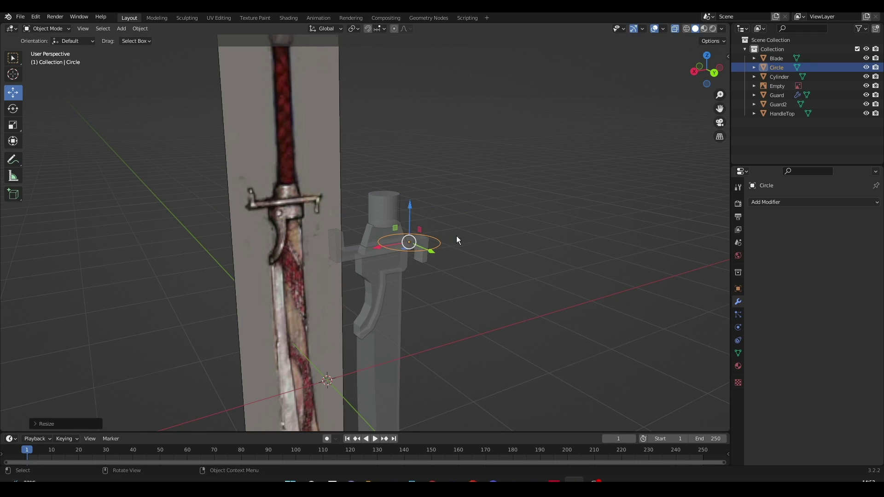
Turn off X-ray and reposition the circle so it sits level with the crossguard beneath the cylinder
middle_drag(457, 236, 425, 277)
drag(411, 280, 400, 243)
scroll(416, 261, up, 4)
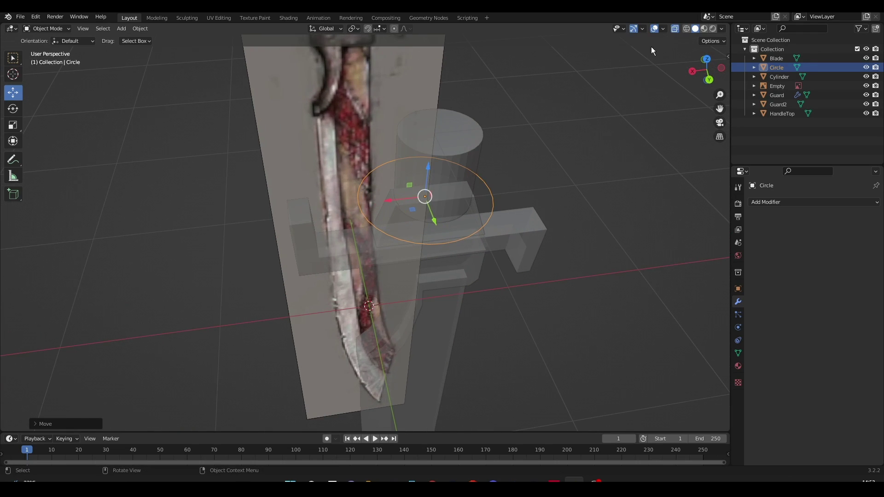
click(656, 29)
click(656, 29)
click(674, 28)
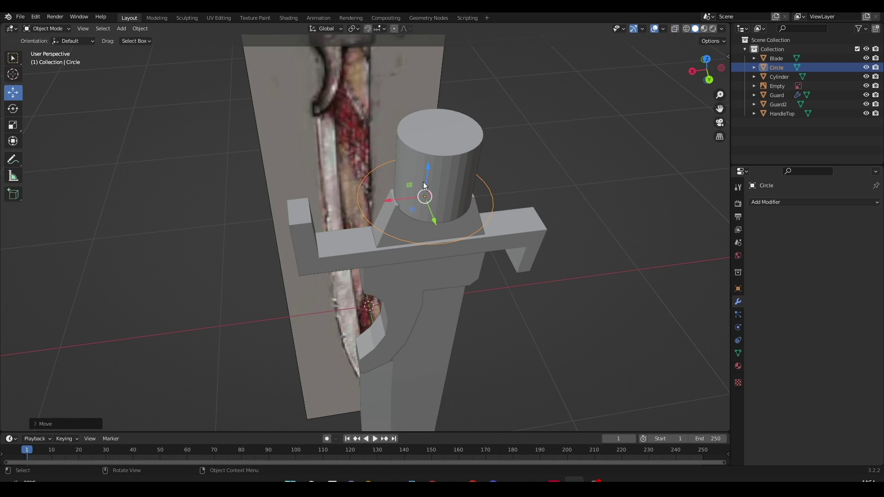
drag(425, 185, 423, 212)
Try to thicken the unfilled circle with a Solidify modifier, then undo it
click(765, 202)
click(766, 202)
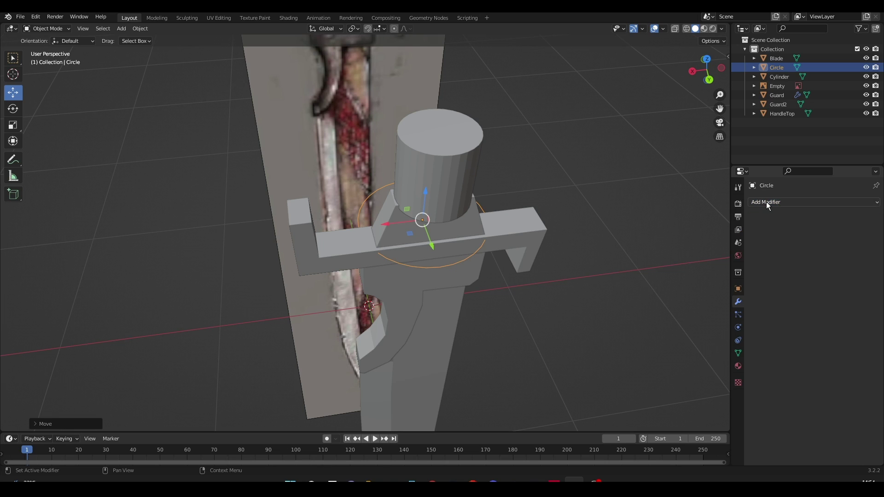
click(767, 202)
click(712, 359)
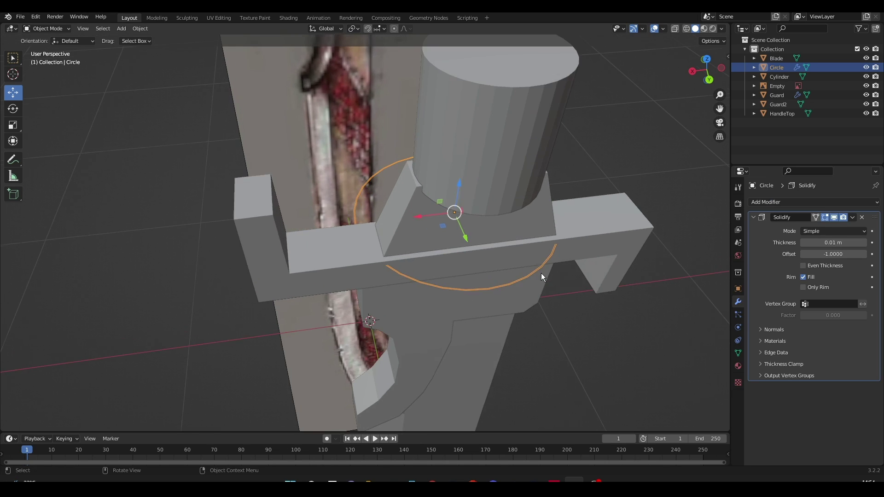
scroll(541, 272, up, 5)
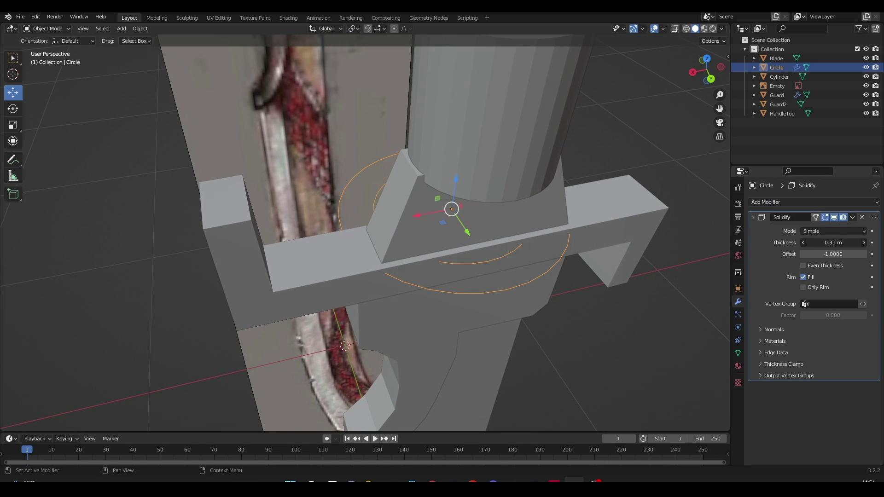
click(808, 200)
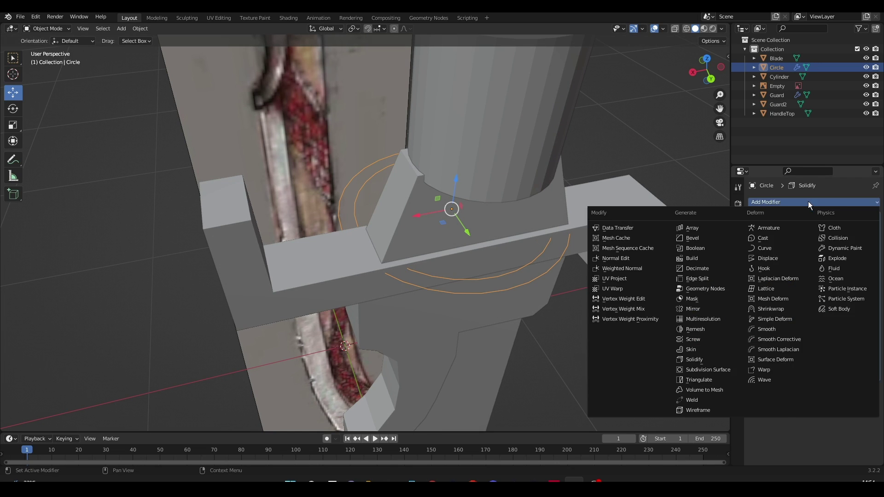
key(ctrl+z)
key(ctrl+z)
Fill the circle with a face, add a Solidify modifier and raise the disc slightly along Z
key(Tab)
key(f)
key(Tab)
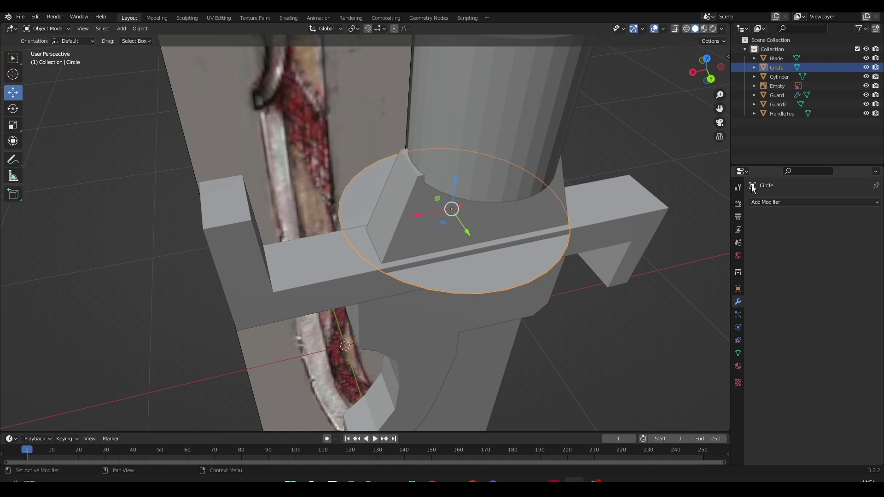
click(759, 202)
click(708, 358)
key(g)
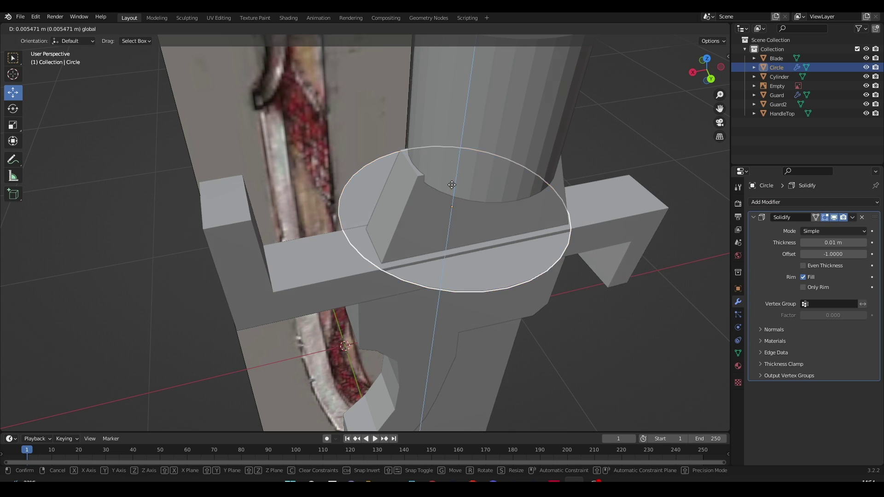
click(462, 184)
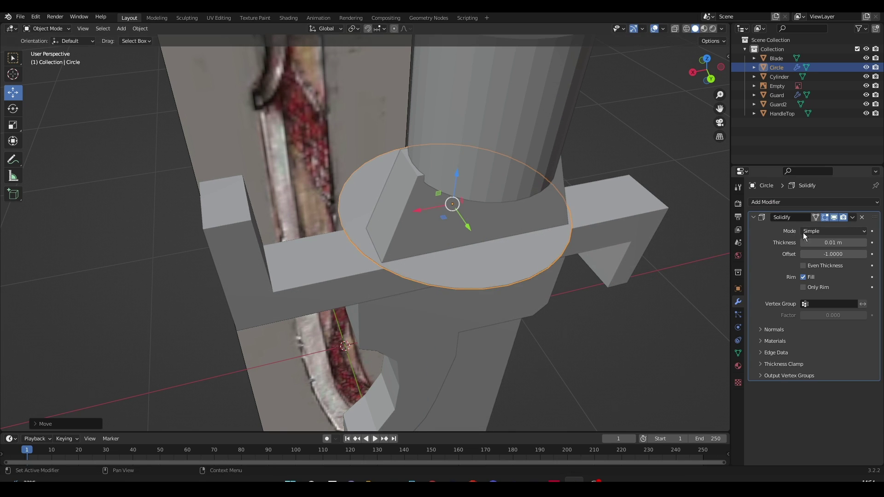
Set the disc's Solidify thickness to 0.34 m
middle_drag(561, 221, 471, 156)
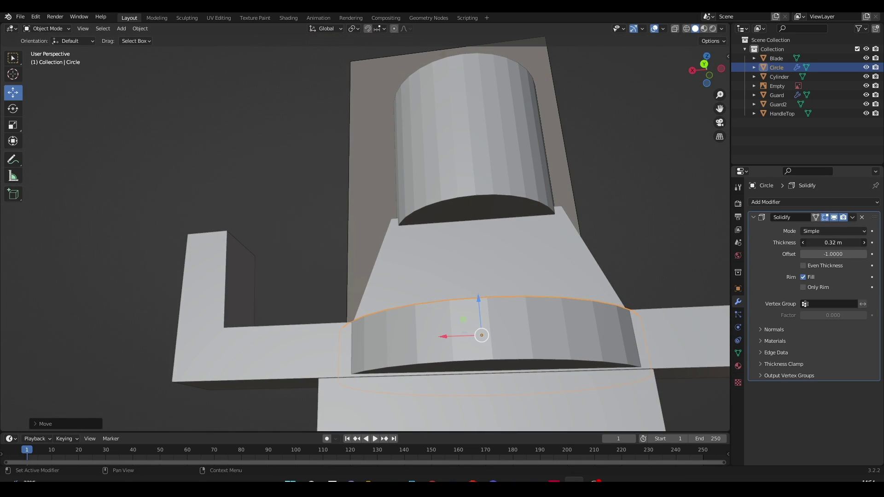
middle_drag(498, 256, 552, 323)
key(s)
right_click(420, 225)
middle_drag(506, 259, 458, 239)
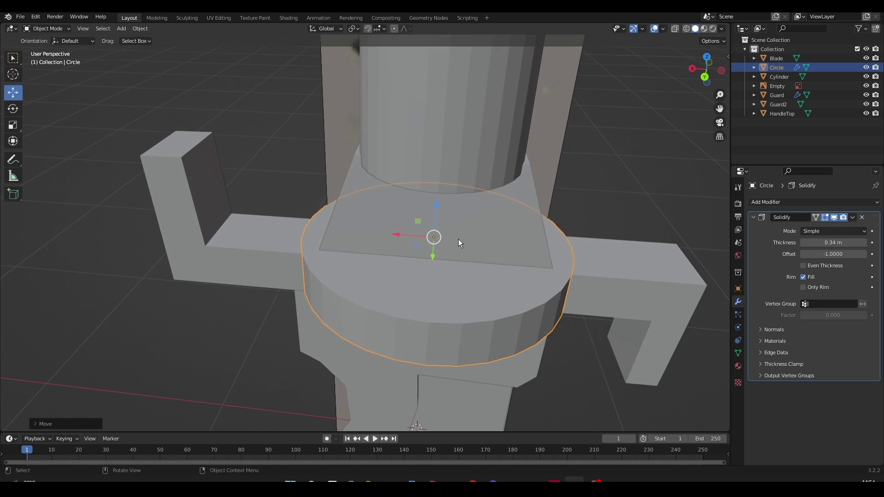
Scale the disc up until it spans most of the crossguard between its two bent ends
key(s)
click(375, 239)
middle_drag(375, 239, 338, 252)
drag(338, 252, 341, 252)
click(548, 242)
middle_drag(548, 241, 550, 261)
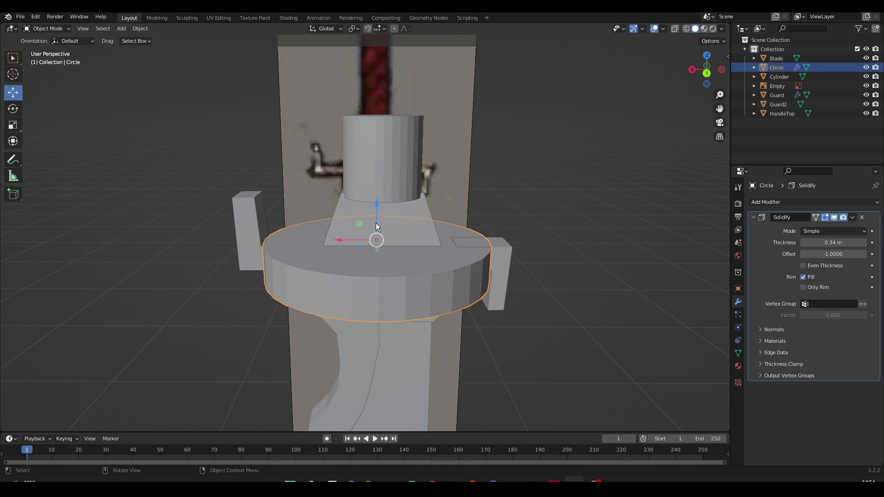
Adjust the disc's position along its axes so it is centred under the handle cylinder
click(376, 223)
click(406, 184)
middle_drag(442, 221, 512, 234)
click(348, 258)
middle_drag(350, 258, 385, 280)
click(387, 279)
drag(378, 255, 380, 254)
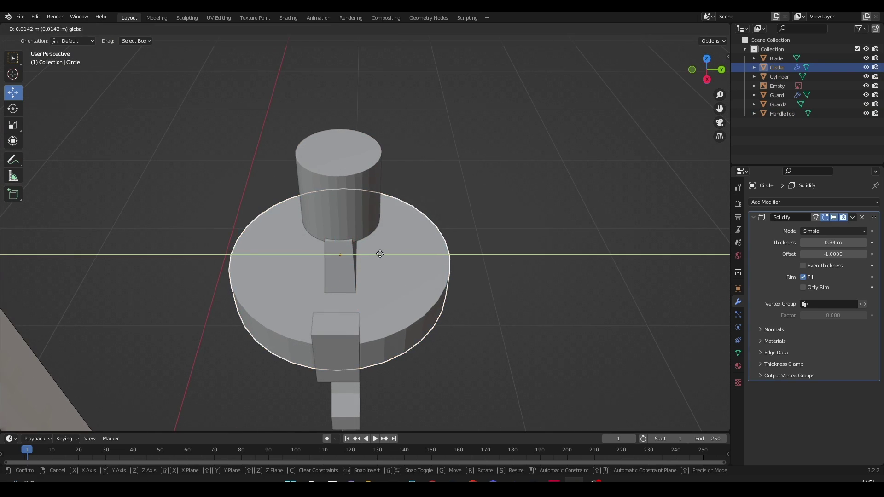
key(Escape)
Try a Solidify modifier on the upper collar HandleTop and remove it again
click(375, 277)
click(778, 202)
click(722, 327)
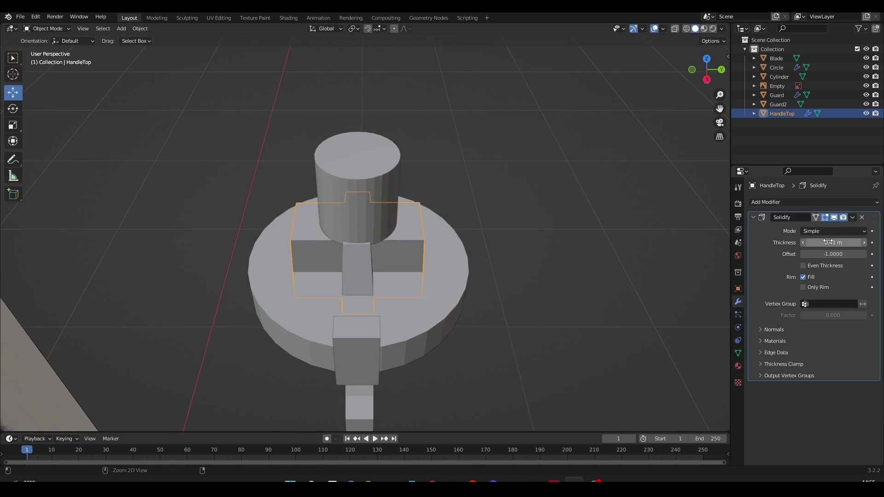
click(864, 217)
middle_drag(474, 276, 299, 267)
click(788, 203)
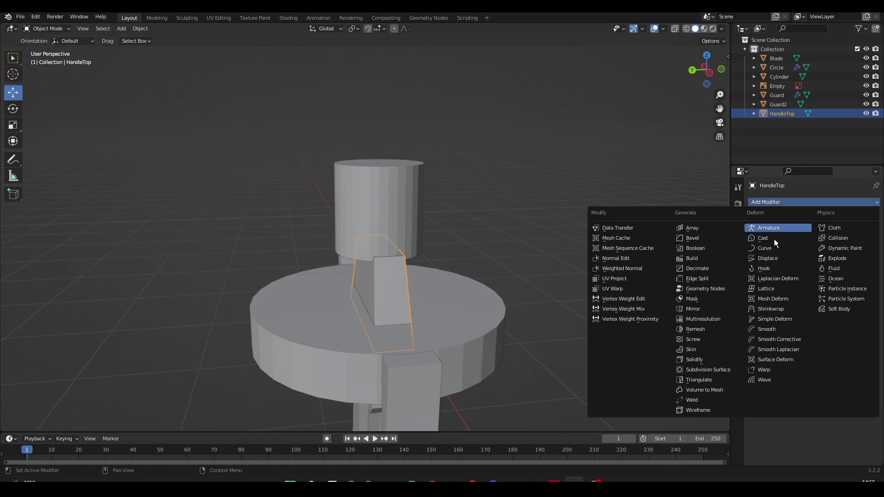
click(687, 360)
mouse_move(854, 242)
mouse_down()
mouse_move(875, 242)
mouse_move(855, 243)
mouse_up()
click(862, 217)
click(556, 266)
Lower the handle cylinder along Z until its base rests on the guard disc
middle_drag(456, 260, 610, 277)
click(383, 206)
drag(379, 165, 378, 215)
middle_drag(435, 222, 401, 217)
click(434, 258)
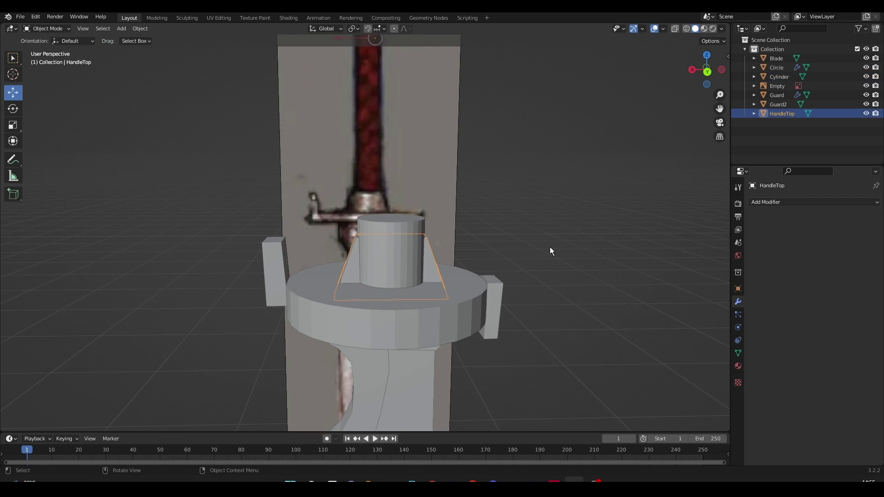
Try to stretch the cylinder's top up to the pommel's base in Edit Mode with X-ray off
key(ctrl+KP_1)
scroll(549, 130, down, 3)
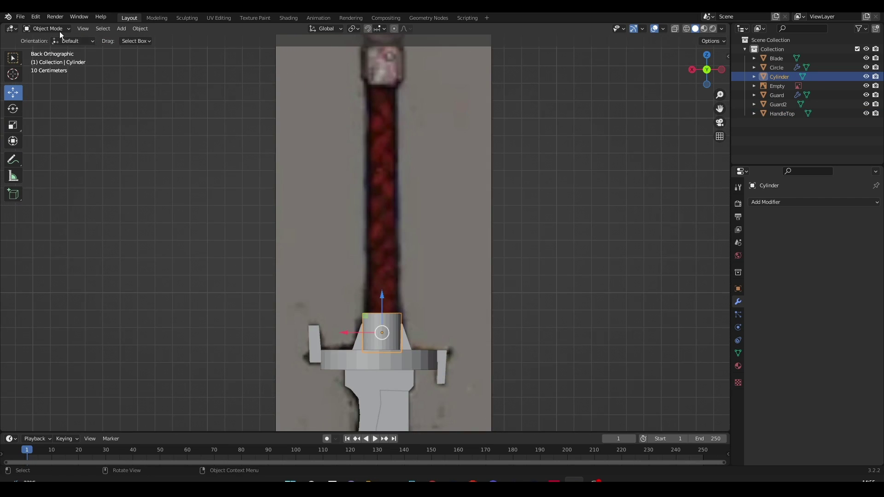
key(Tab)
key(g)
key(z)
drag(396, 88, 398, 57)
key(s)
click(459, 134)
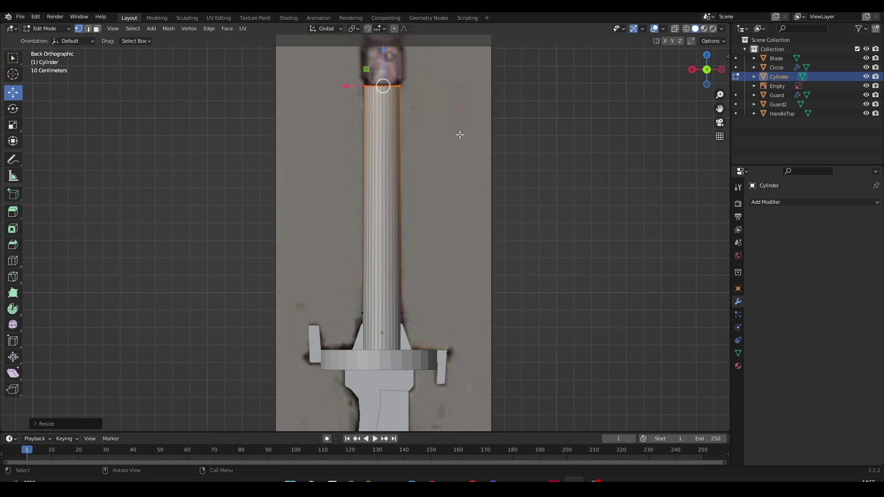
Redo the stretch with X-ray on, raising all the cylinder's top vertices along Z to the pommel's base and narrowing them
click(675, 29)
key(ctrl+z)
key(ctrl+z)
key(ctrl+z)
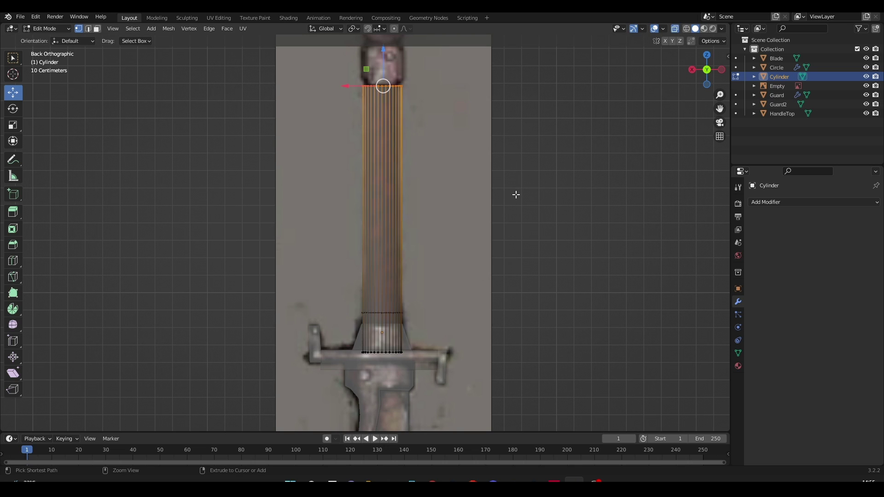
key(g)
key(z)
click(393, 64)
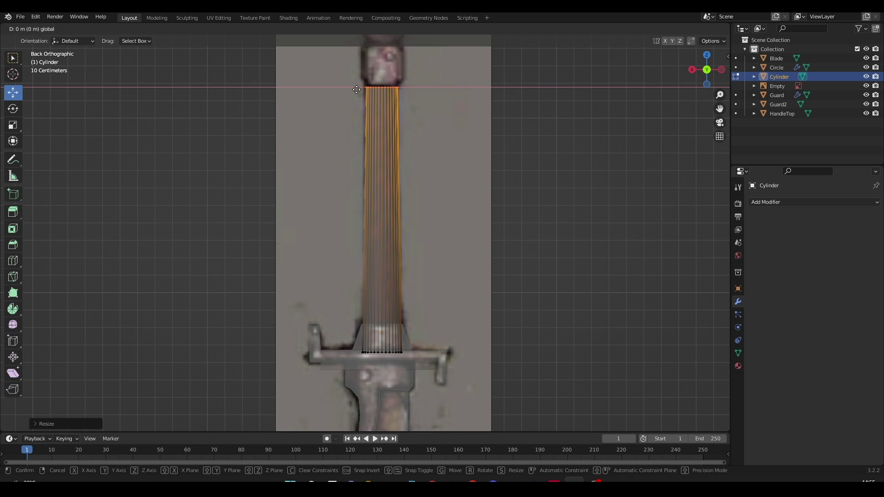
key(Tab)
key(alt+z)
Rename the cylinder as Handle and the circle as Guard3
middle_drag(682, 124, 611, 145)
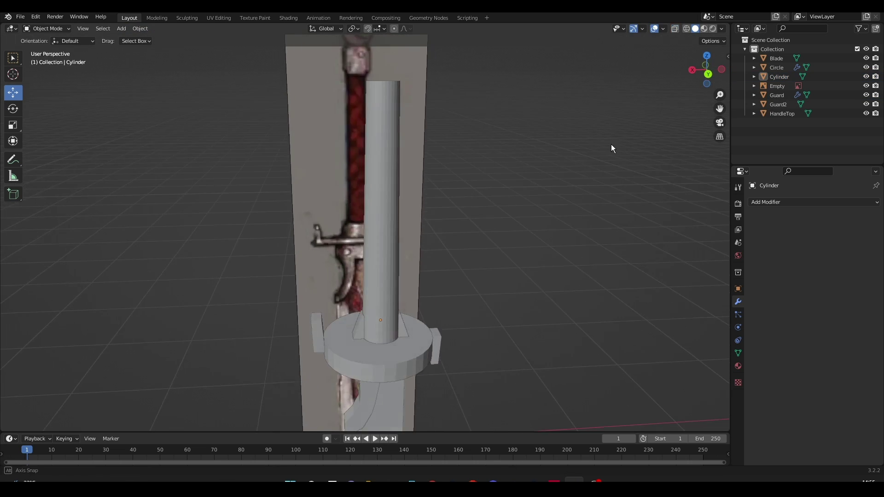
double_click(777, 68)
text(Handle)
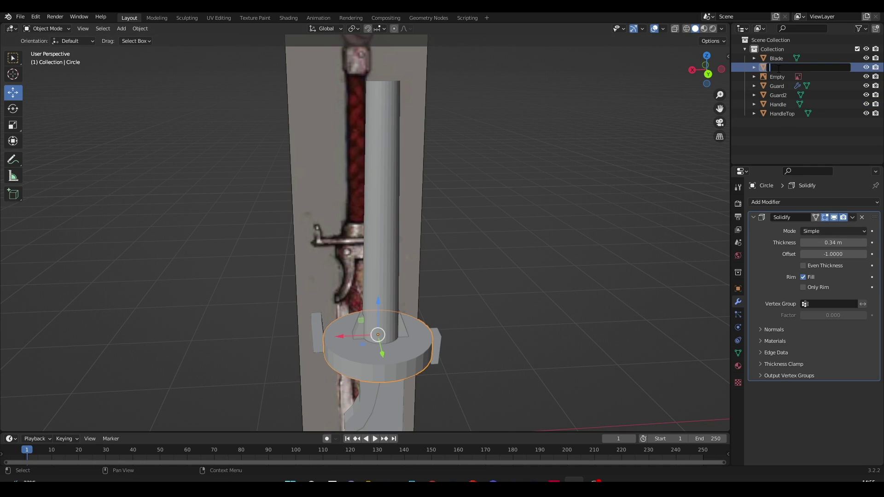
Add a mesh cube and raise it along Z to the top of the handle
middle_drag(571, 261, 462, 132)
key(shift+a)
click(404, 217)
scroll(403, 212, down, 3)
key(g)
key(z)
click(385, 279)
Turn on X-ray in the back view and scale the cube down to the pommel block's size
middle_drag(385, 278, 630, 112)
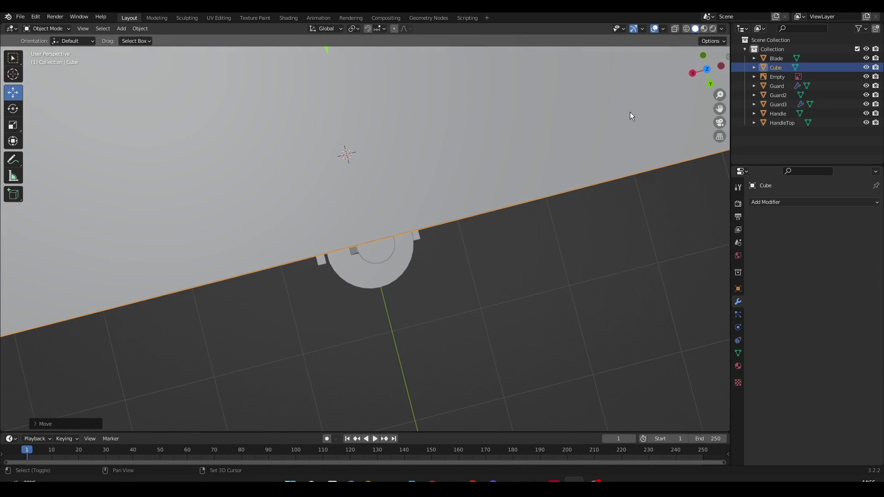
click(712, 84)
click(674, 29)
shift+middle_drag(554, 77, 573, 156)
key(s)
click(414, 173)
key(s)
drag(390, 162, 391, 170)
click(455, 174)
Fine-tune the cube's scale and move it along Y onto the upper end of the handle
click(391, 172)
key(s)
middle_drag(391, 170, 456, 187)
drag(262, 178, 410, 198)
click(719, 72)
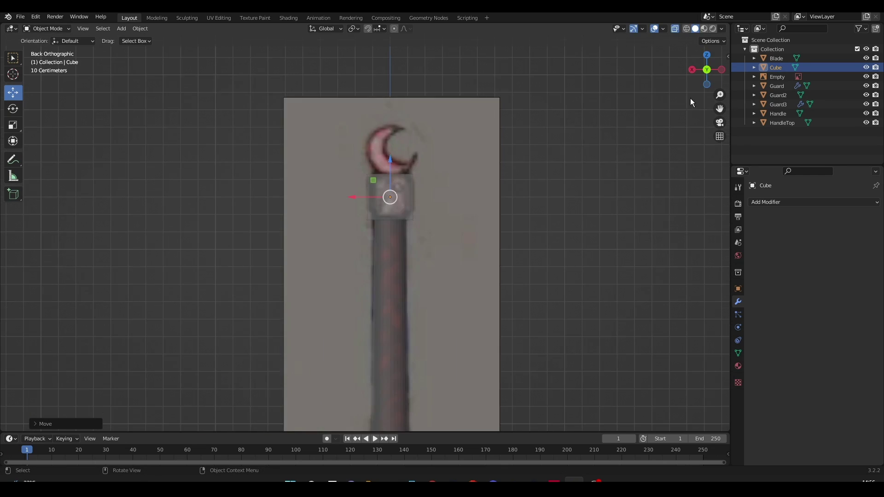
click(599, 112)
Add a mesh plane and raise it along Z to the crescent at the sword's top
scroll(413, 142, up, 4)
key(shift+a)
mouse_move(358, 186)
click(400, 185)
scroll(366, 235, down, 9)
drag(365, 390, 368, 216)
middle_drag(374, 203, 387, 265)
Enter Edit Mode and remove three of the plane's vertices to leave a single vertex
click(50, 29)
click(46, 49)
drag(535, 158, 262, 93)
right_click(386, 187)
click(382, 187)
click(252, 293)
right_click(279, 316)
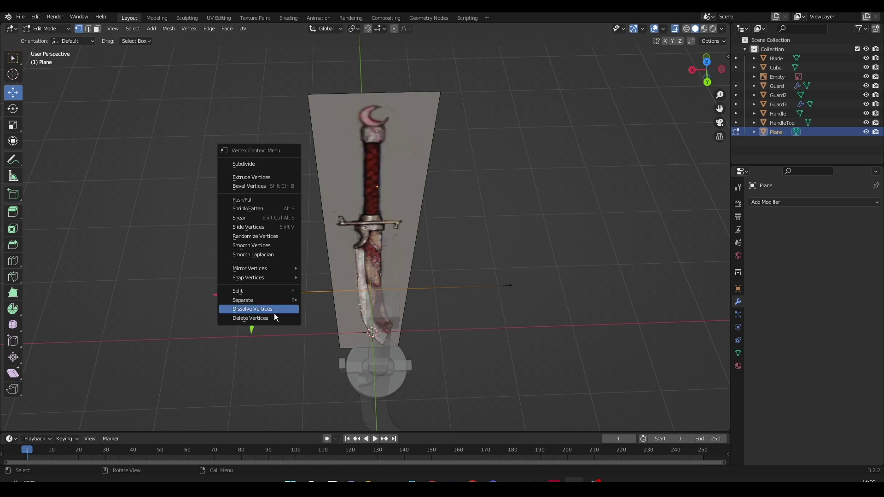
click(273, 316)
Move the remaining vertex along X to the crescent and switch to the back view for tracing its outline
drag(482, 272, 547, 310)
drag(510, 286, 379, 307)
click(707, 77)
click(707, 85)
scroll(461, 232, up, 4)
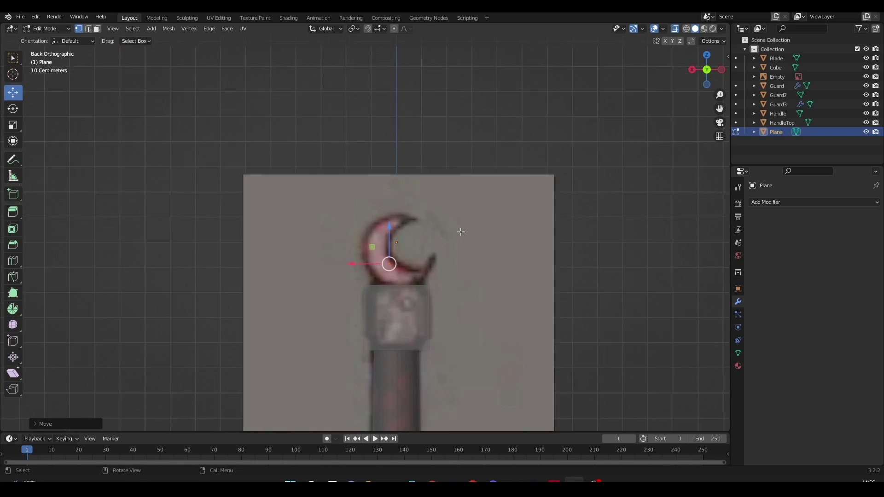
scroll(391, 233, up, 6)
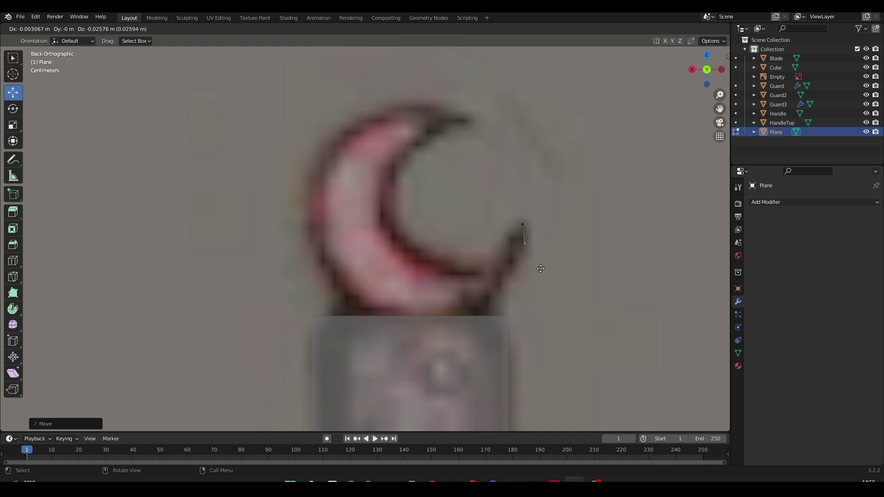
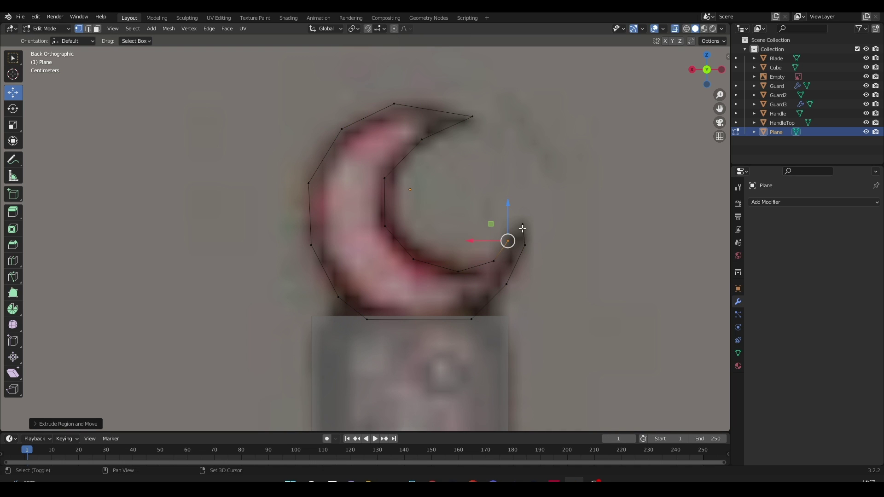
Fill the traced crescent outline with a face and add a Solidify modifier with a 0.04 m thickness
scroll(573, 258, down, 5)
key(a)
click(812, 202)
click(710, 355)
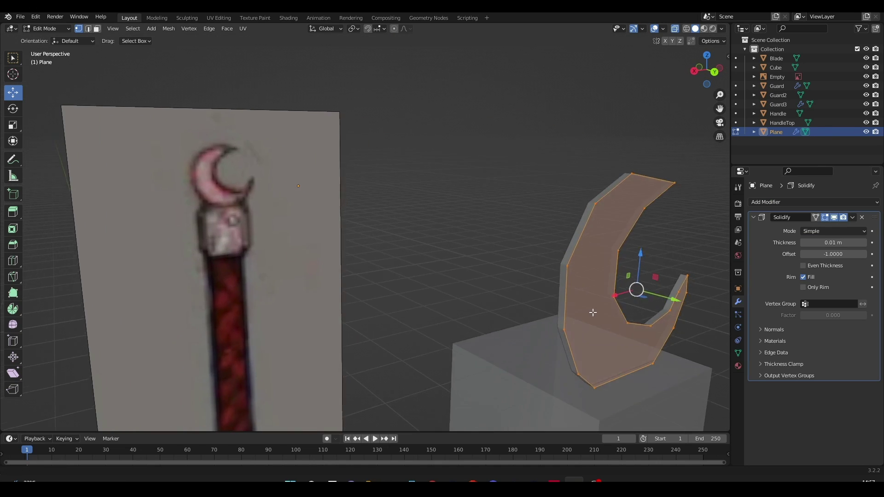
drag(639, 227, 608, 229)
click(381, 137)
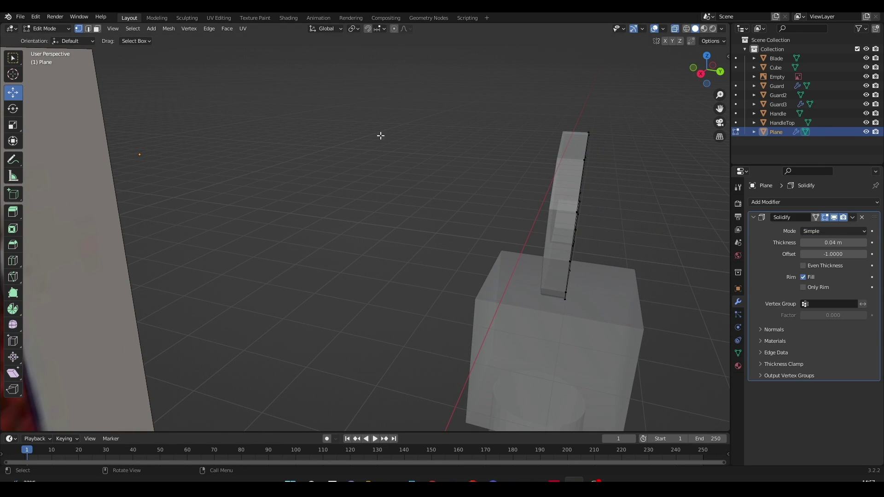
Return to Object Mode and apply the crescent's Solidify modifier
click(47, 29)
click(47, 40)
click(853, 217)
click(824, 227)
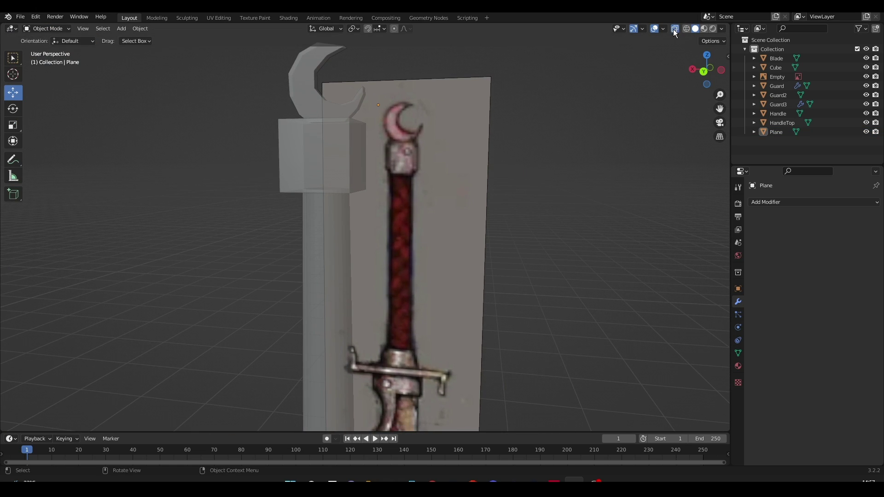
Turn off X-ray, select the pommel cube and open it in Edit Mode
click(675, 28)
scroll(565, 247, down, 4)
shift+middle_drag(509, 240, 529, 161)
click(371, 111)
scroll(454, 220, up, 2)
shift+middle_drag(411, 106, 466, 253)
scroll(539, 233, up, 2)
click(773, 203)
click(47, 28)
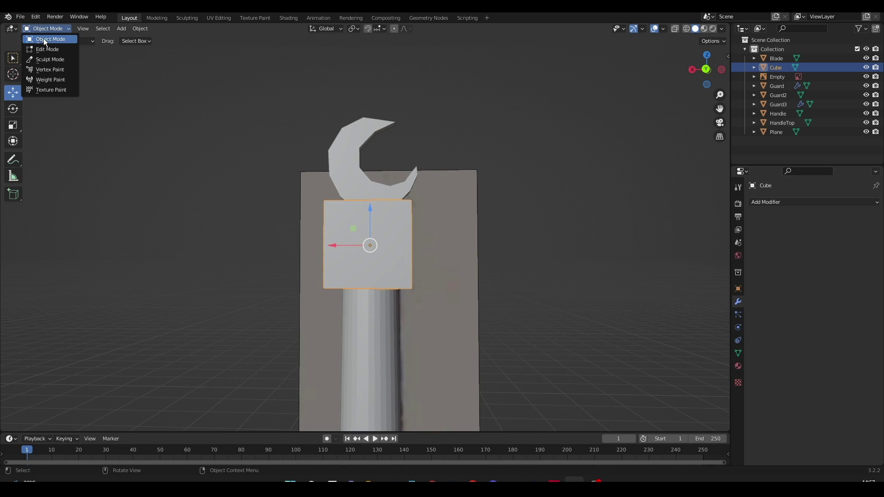
click(47, 49)
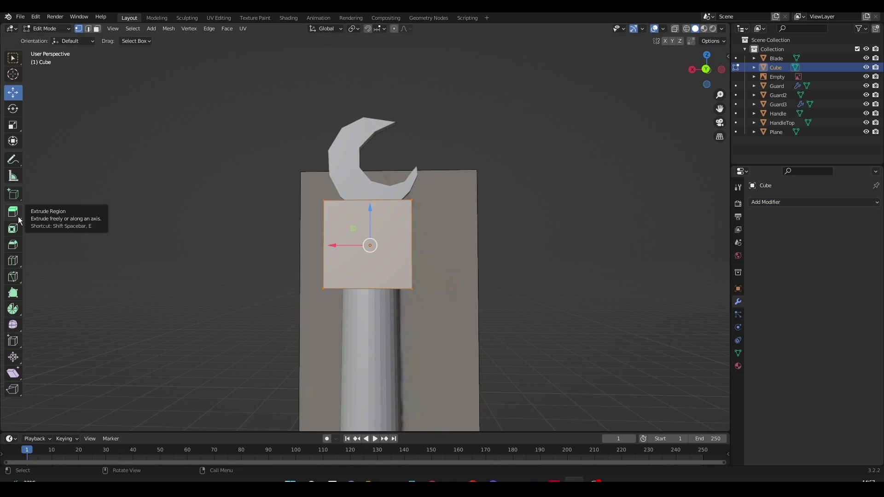
Bevel all edges of the pommel cube with a width of 0.33 m
click(13, 244)
scroll(369, 207, up, 2)
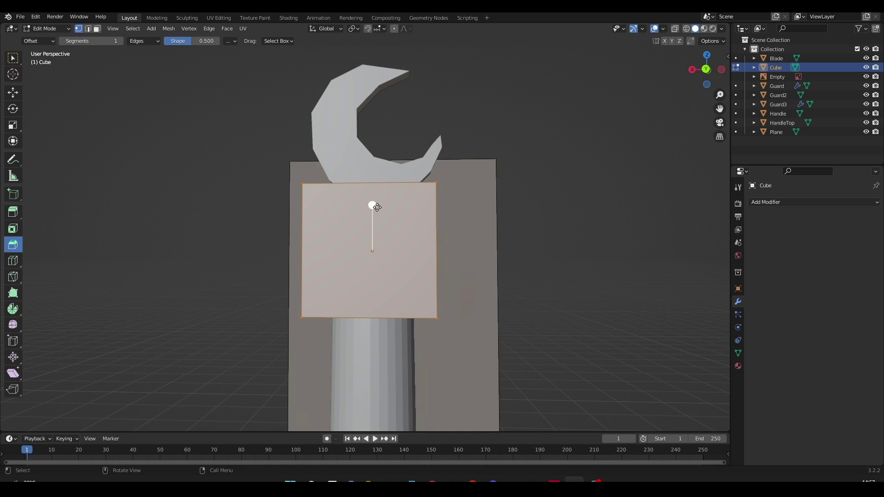
drag(369, 207, 372, 219)
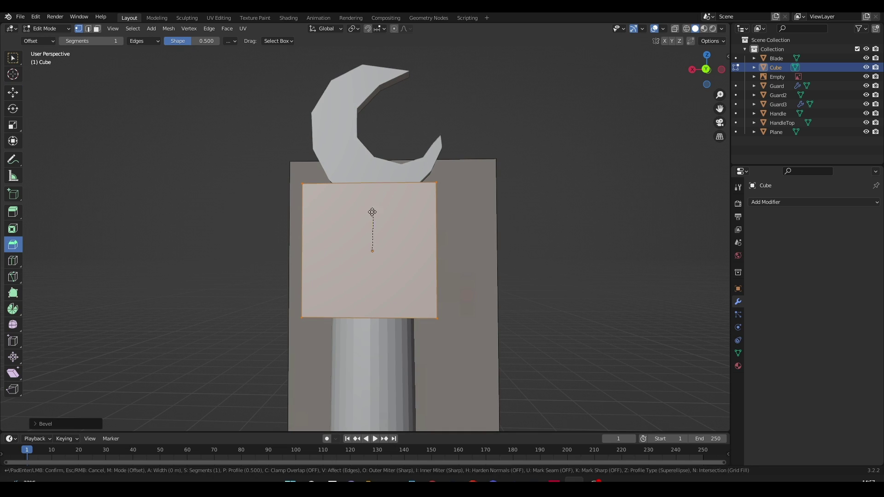
click(65, 438)
click(65, 420)
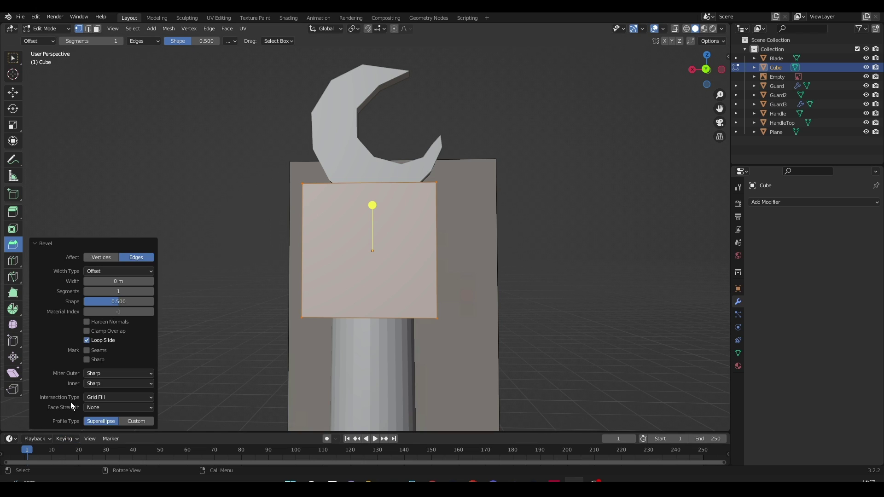
drag(118, 281, 159, 281)
scroll(272, 261, up, 1)
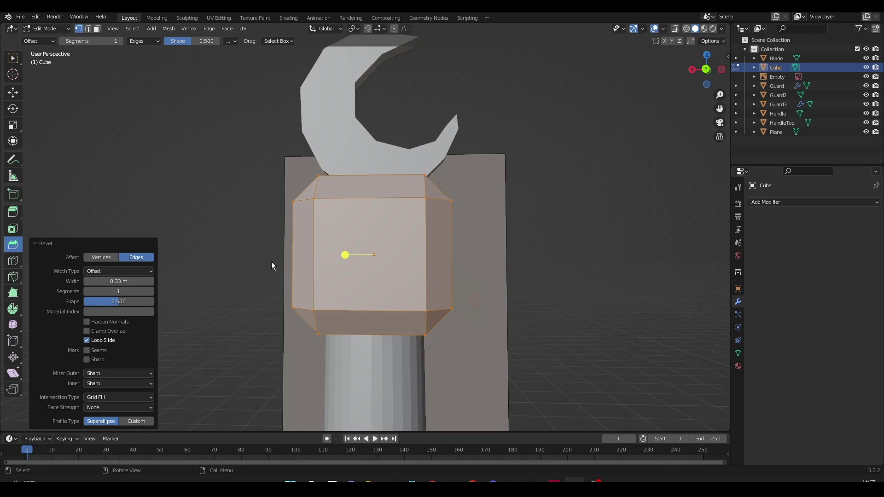
Set the cube's bevel to 3 segments and return to Object Mode with nothing selected
middle_drag(272, 261, 235, 259)
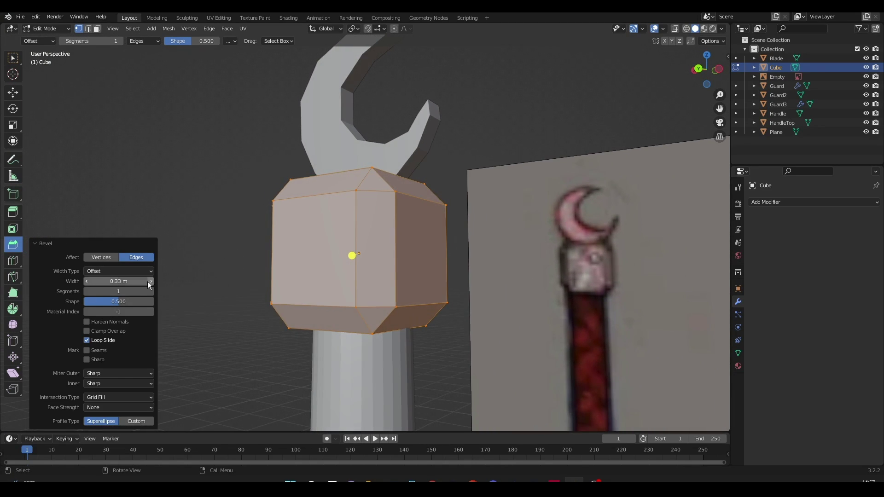
mouse_move(118, 293)
mouse_down()
mouse_move(171, 293)
mouse_move(131, 294)
mouse_up()
mouse_move(320, 249)
mouse_down()
mouse_move(394, 250)
mouse_move(320, 248)
mouse_up()
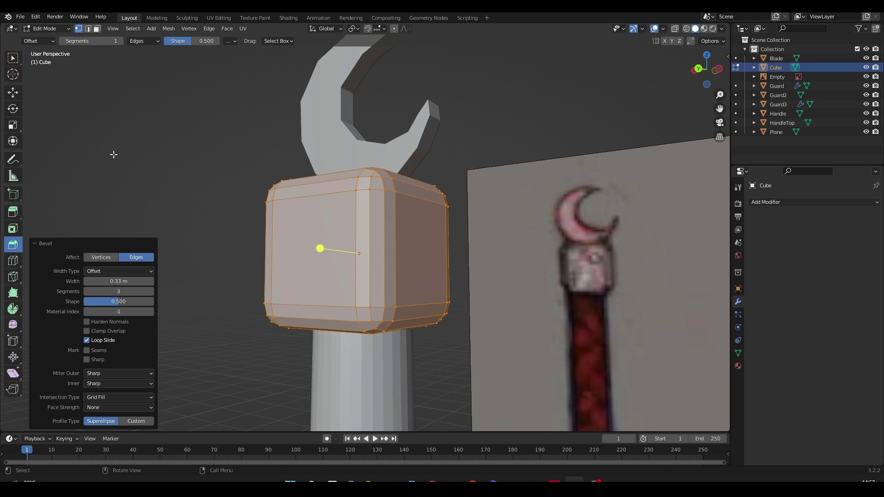
click(53, 32)
click(48, 39)
click(231, 212)
Select Guard2 with the two crossguard prongs and open it in Edit Mode with X-ray enabled
scroll(323, 258, down, 2)
shift+middle_drag(439, 323, 468, 187)
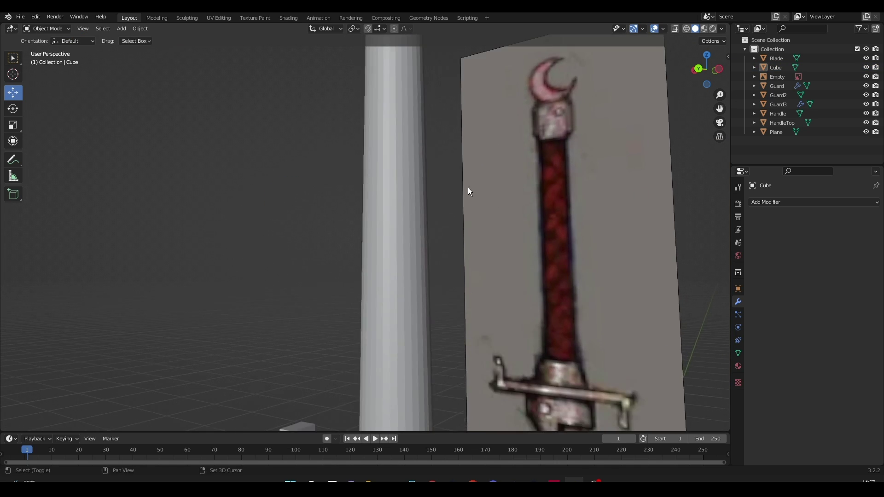
shift+middle_drag(518, 396, 489, 269)
middle_drag(489, 269, 478, 245)
click(478, 245)
key(Tab)
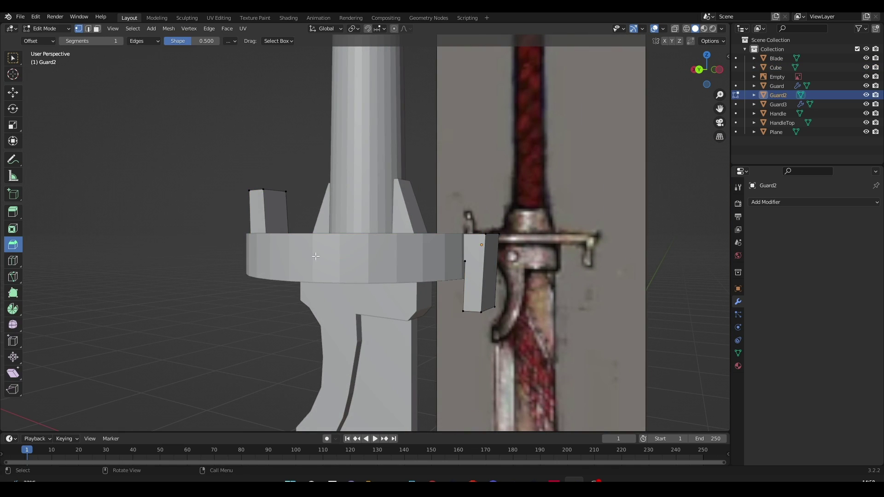
click(675, 29)
Bevel all of Guard2's edges, adjust the bevel width and return to Object Mode
key(a)
click(367, 198)
drag(112, 281, 126, 281)
middle_drag(294, 258, 345, 281)
key(Tab)
click(144, 136)
Select the curved Guard beside the blade's base and open it in Edit Mode with X-ray enabled
mouse_move(325, 322)
middle_down()
mouse_move(328, 281)
mouse_move(334, 310)
middle_up()
scroll(413, 340, down, 5)
middle_drag(413, 341, 443, 336)
scroll(399, 208, up, 5)
click(399, 209)
key(Tab)
middle_drag(399, 209, 412, 206)
click(674, 28)
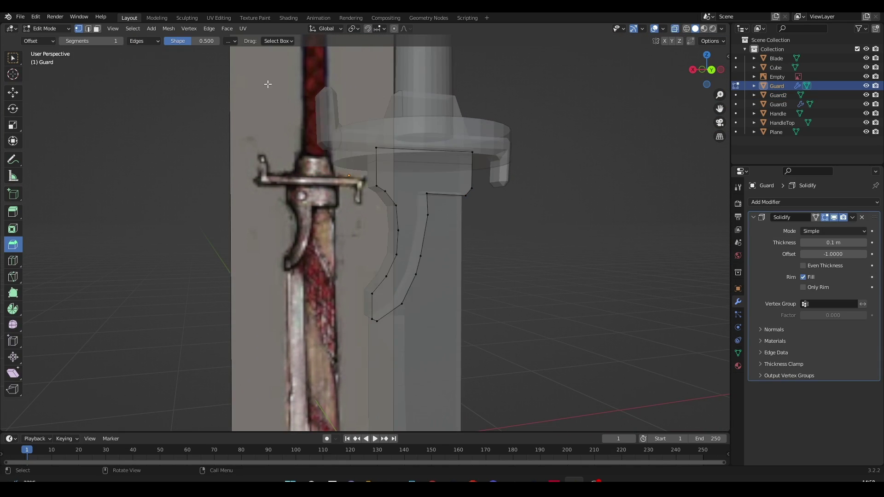
Apply the curved Guard's Solidify modifier and go back into Edit Mode
key(a)
click(46, 29)
click(49, 59)
click(46, 28)
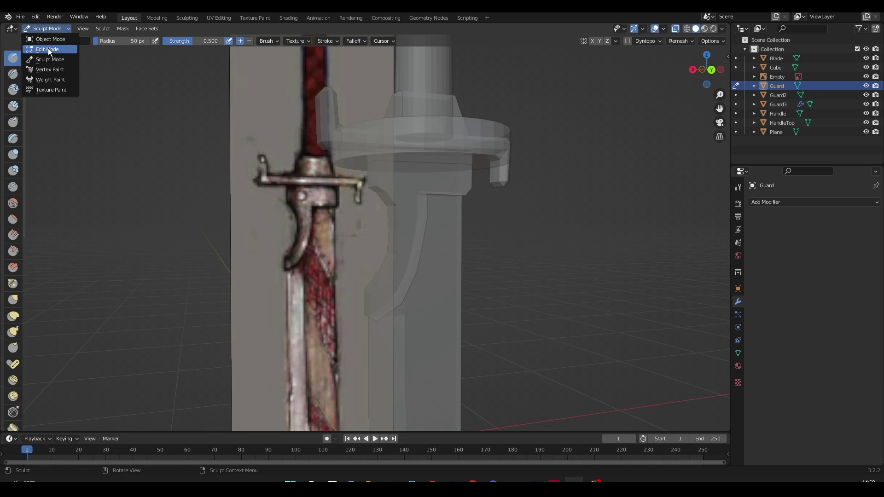
click(48, 49)
Bevel the curved Guard's edges, adjust the width and return to Object Mode with nothing selected
click(392, 278)
drag(121, 281, 127, 281)
click(46, 28)
click(53, 38)
click(175, 115)
Turn off X-ray, check the sword from blade to pommel and hide the Empty reference image
middle_drag(368, 138, 350, 138)
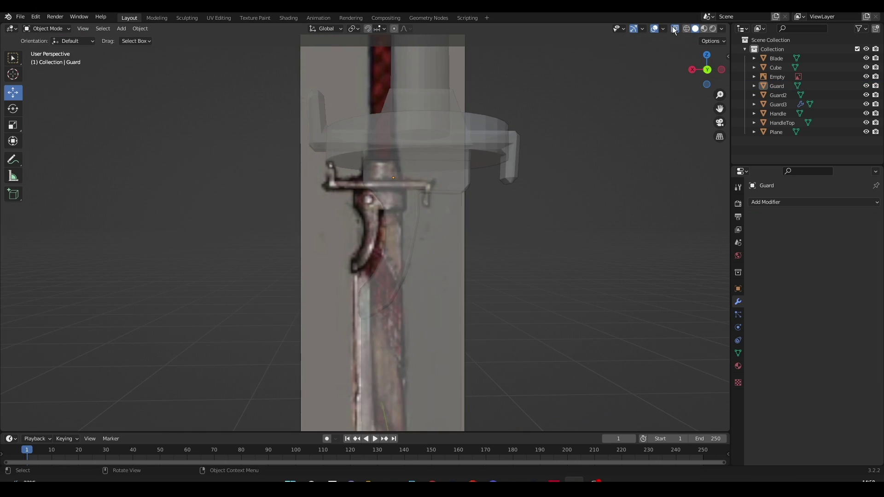
click(675, 28)
scroll(390, 233, down, 5)
middle_drag(452, 300, 454, 355)
scroll(455, 183, up, 4)
mouse_move(453, 267)
middle_down()
mouse_move(449, 247)
mouse_move(438, 269)
middle_up()
shift+middle_drag(437, 270, 403, 37)
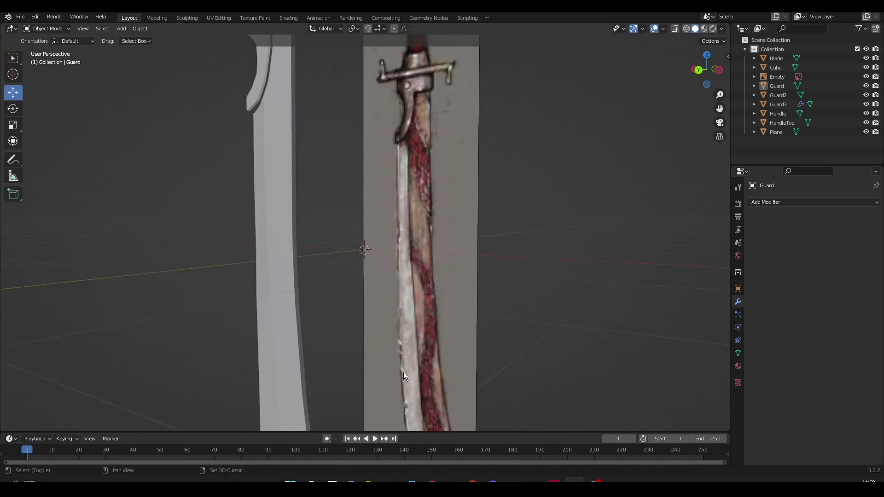
shift+middle_drag(404, 372, 451, 331)
middle_drag(507, 202, 553, 211)
click(865, 77)
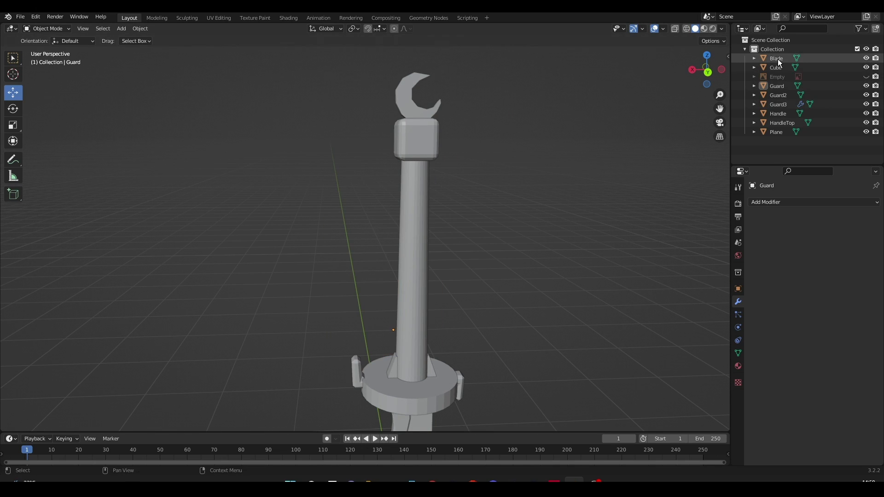
Rename the pommel Cube object to HandleEnd
scroll(691, 231, up, 1)
click(778, 67)
shift+middle_drag(690, 277, 709, 357)
double_click(784, 67)
text(HandleEnd)
key(Return)
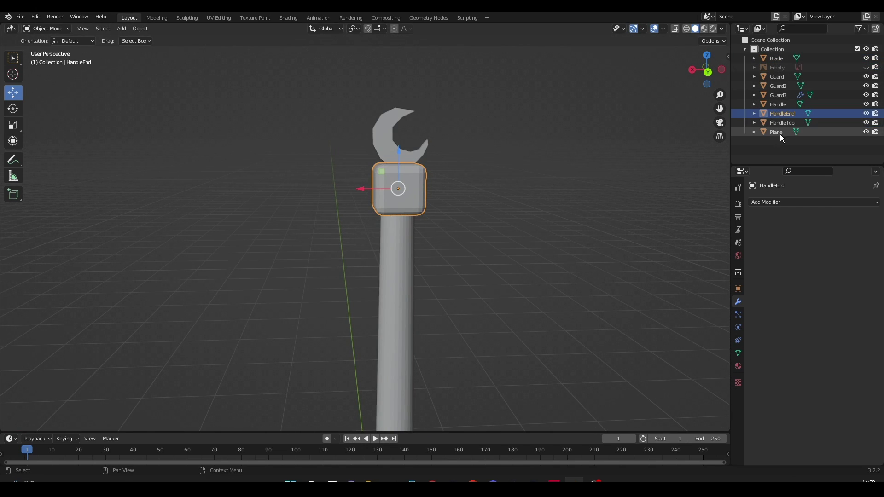
Rename the crescent's Plane object to Moon and clear the selection
double_click(780, 132)
text(Moon)
key(Return)
click(601, 308)
Select Blade and unwrap its whole mesh in the UV Editing workspace using Smart UV Project with a 0.030 island margin
scroll(601, 308, down, 2)
middle_drag(601, 313, 360, 222)
click(354, 217)
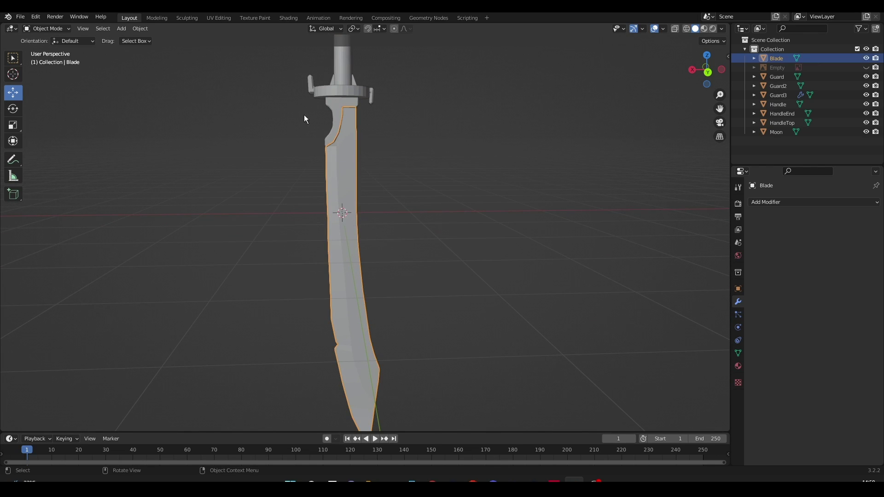
click(214, 19)
middle_drag(534, 252, 554, 291)
key(a)
key(u)
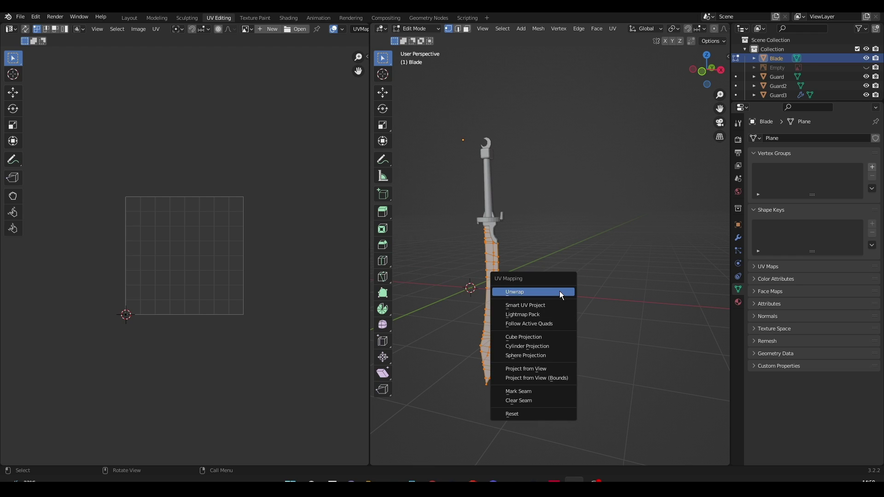
click(557, 305)
click(590, 320)
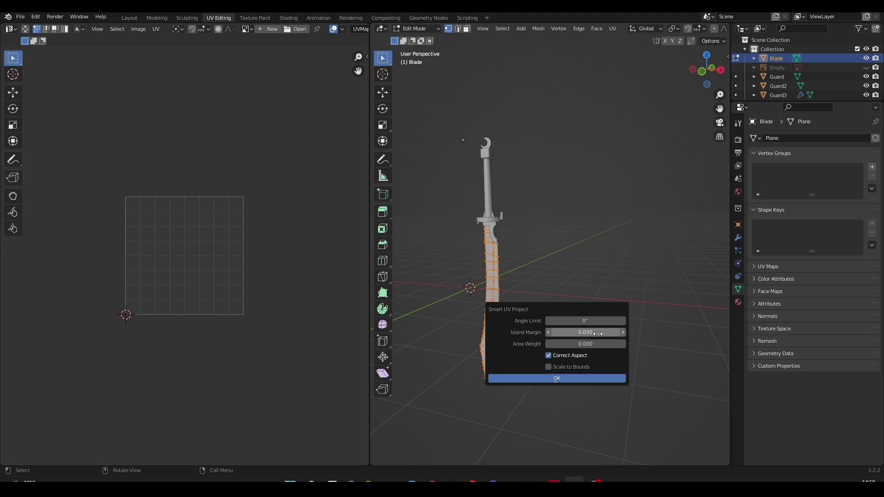
click(581, 379)
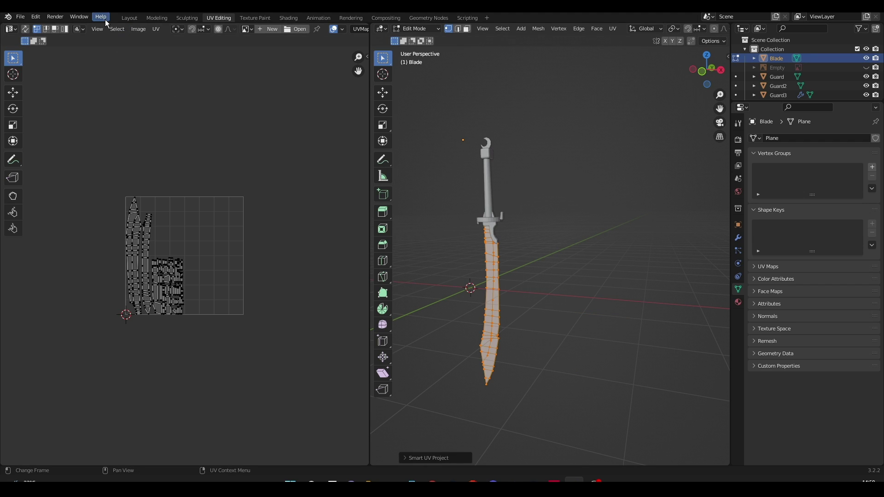
Select Guard and unwrap it using Smart UV Project with a 0.030 island margin
click(132, 18)
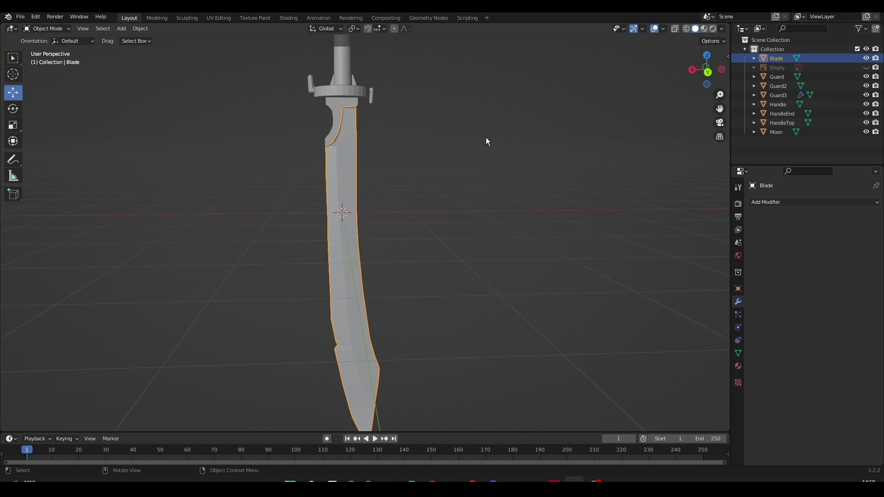
click(777, 77)
click(235, 17)
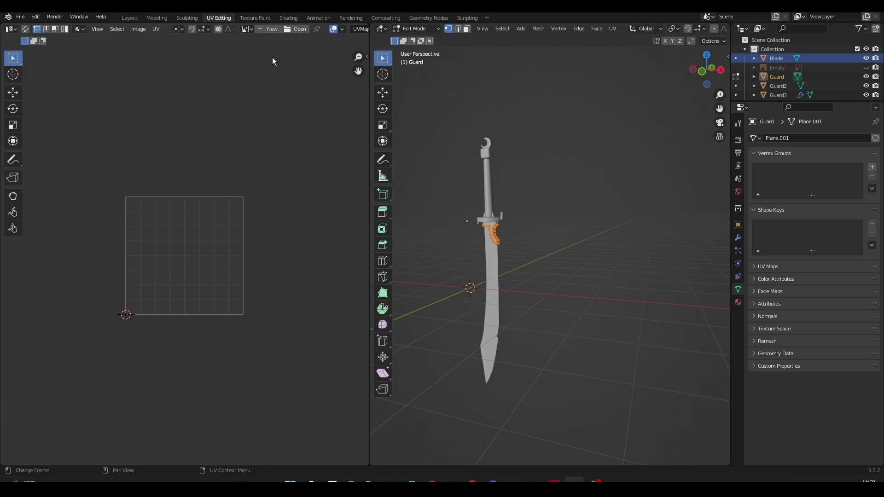
key(u)
click(581, 261)
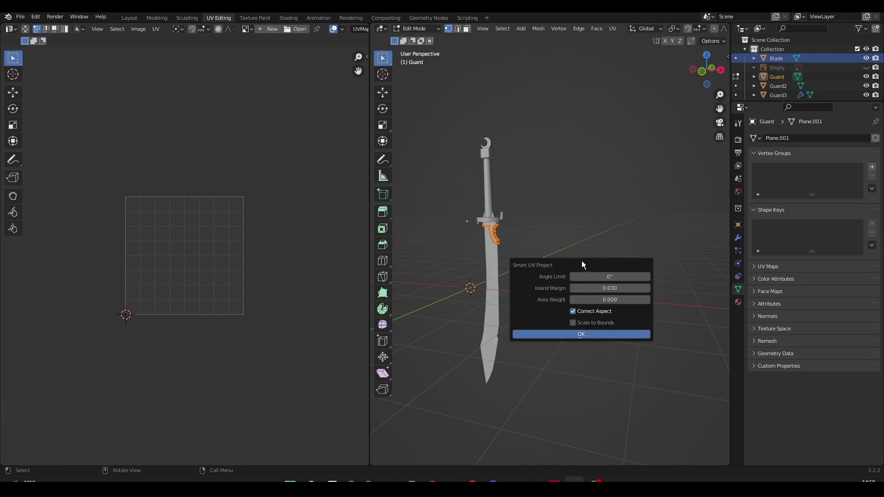
click(617, 334)
Unwrap Guard3 using Smart UV Project with a 0.030 island margin and return to the Layout workspace
click(131, 17)
click(219, 17)
key(u)
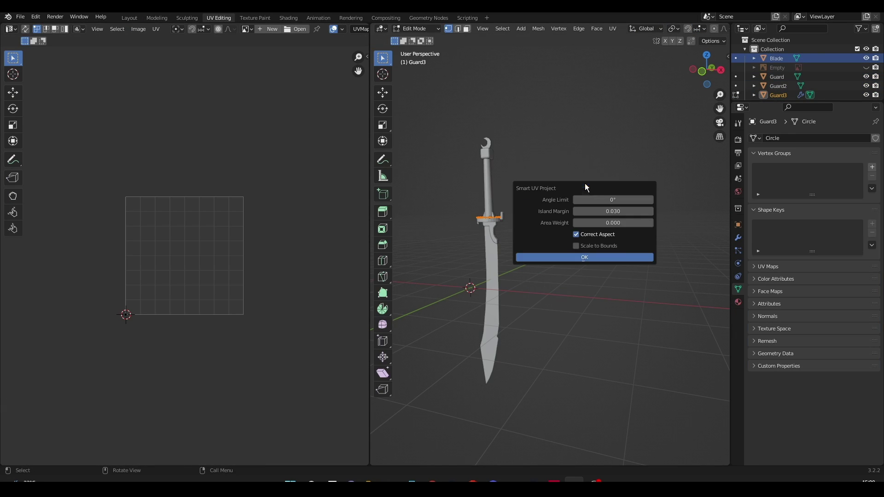
click(590, 256)
click(134, 18)
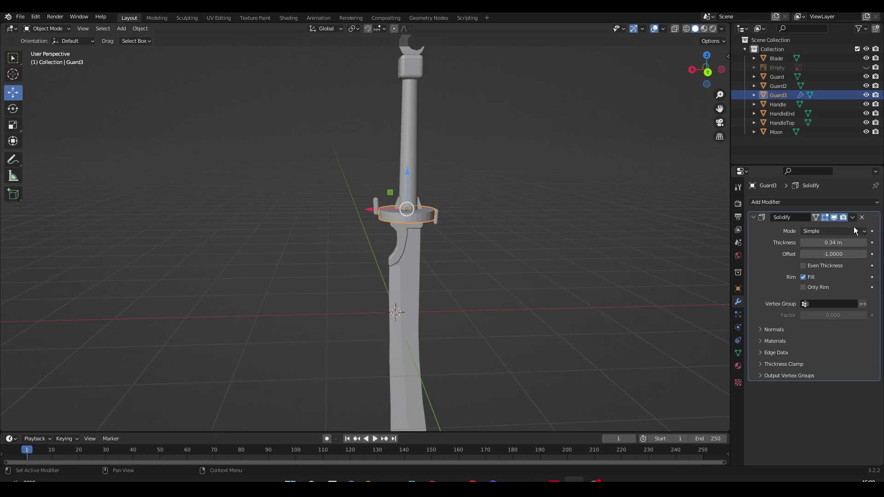
Undo the recent Guard and Guard3 unwrapping steps
key(ctrl+a)
key(ctrl+z)
key(ctrl+z)
key(ctrl+z)
key(ctrl+z)
key(ctrl+z)
key(ctrl+z)
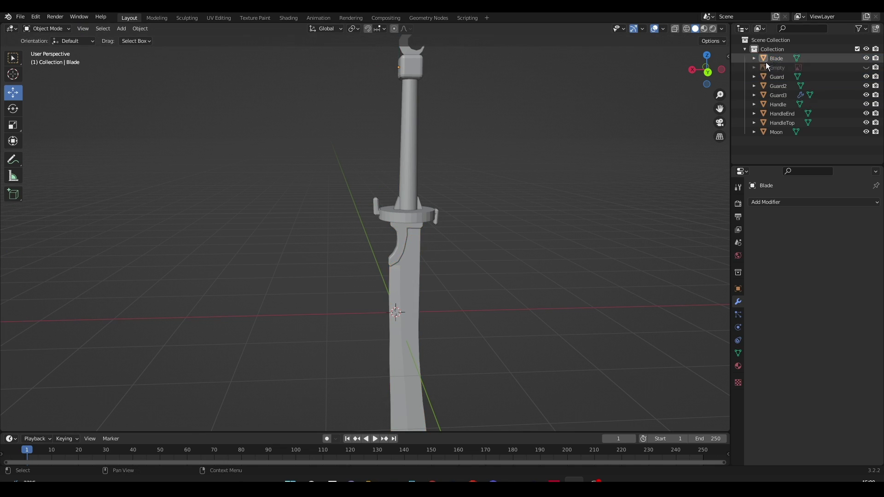
Apply the Solidify modifier on Guard3
click(774, 94)
key(ctrl+a)
click(782, 114)
Unwrap Blade again using Smart UV Project with a 0.030 island margin
click(777, 58)
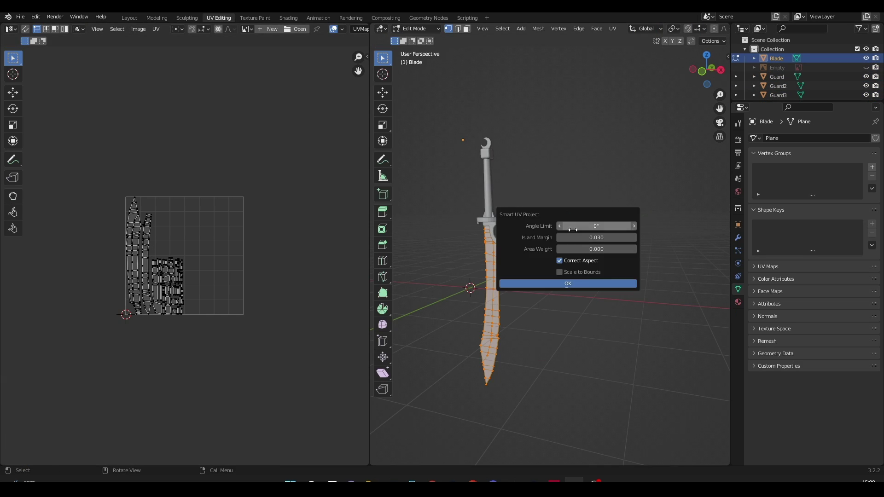
click(541, 284)
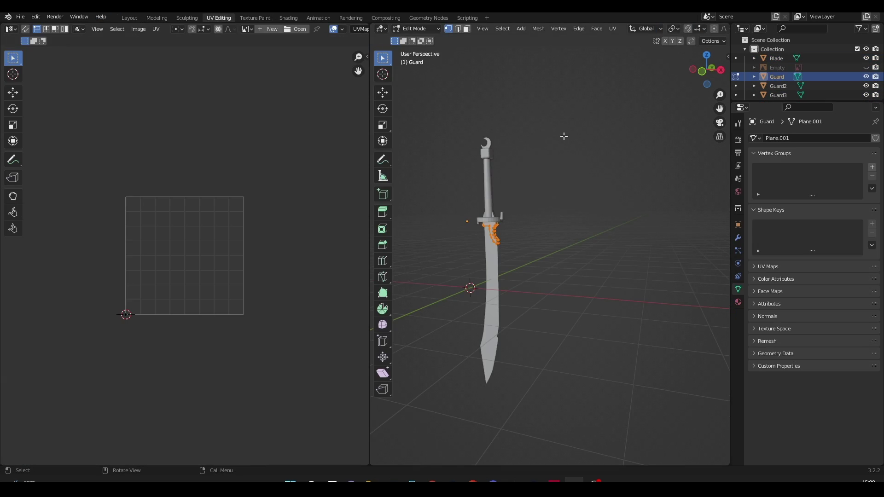
Unwrap Guard and Guard2 one after the other using Smart UV Project
click(547, 212)
key(u)
click(566, 226)
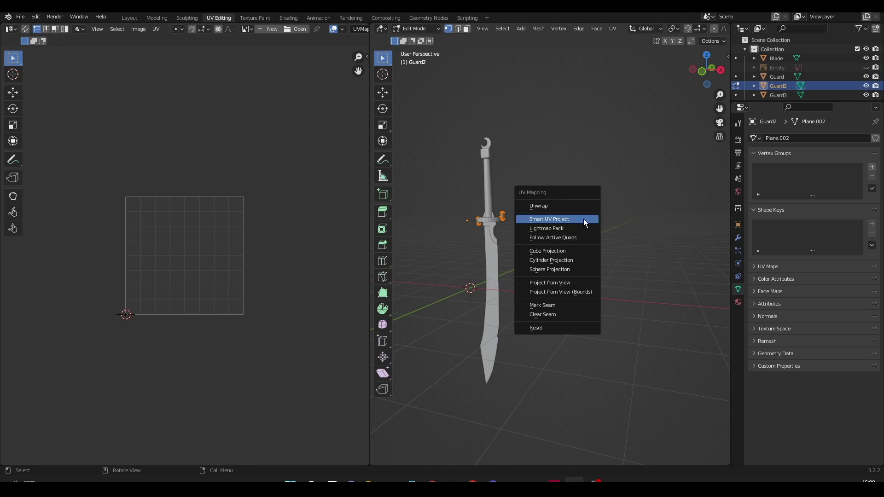
click(575, 226)
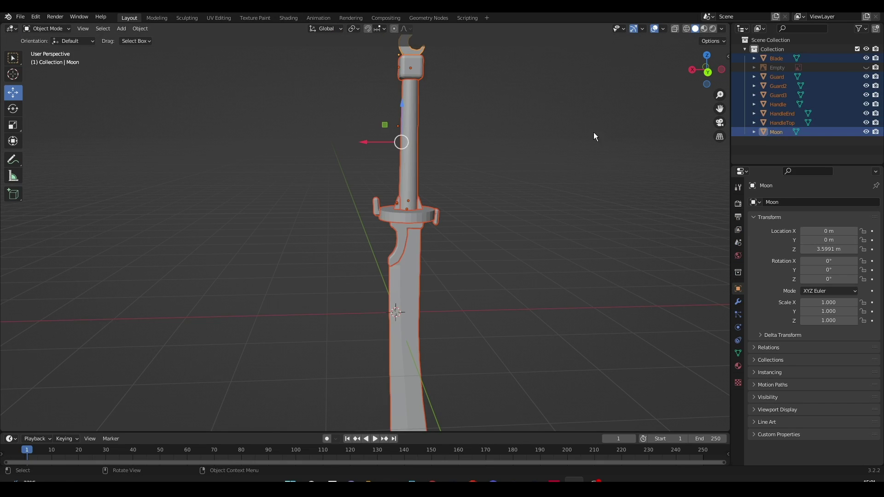
Select all of the sword's objects in the Layout workspace with Moon as the active object
click(777, 132)
key(a)
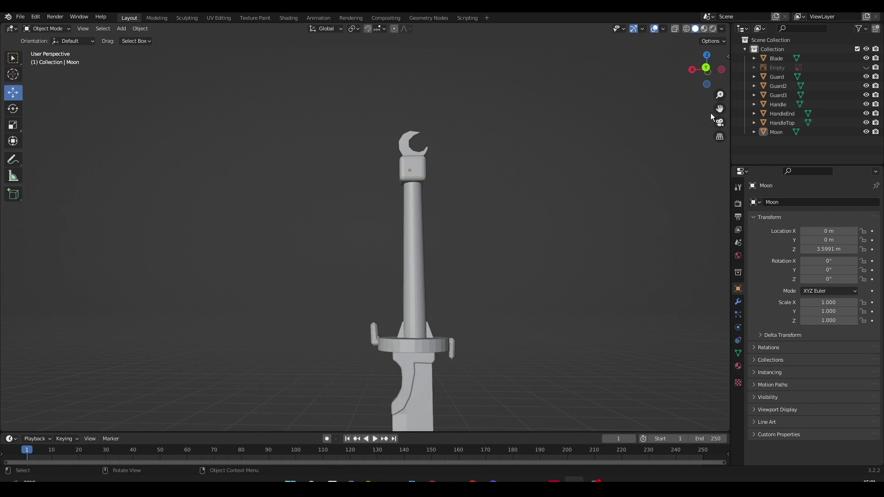
Show the hidden reference image and move it along the X axis so it stands clear beside the sword
click(686, 29)
click(695, 29)
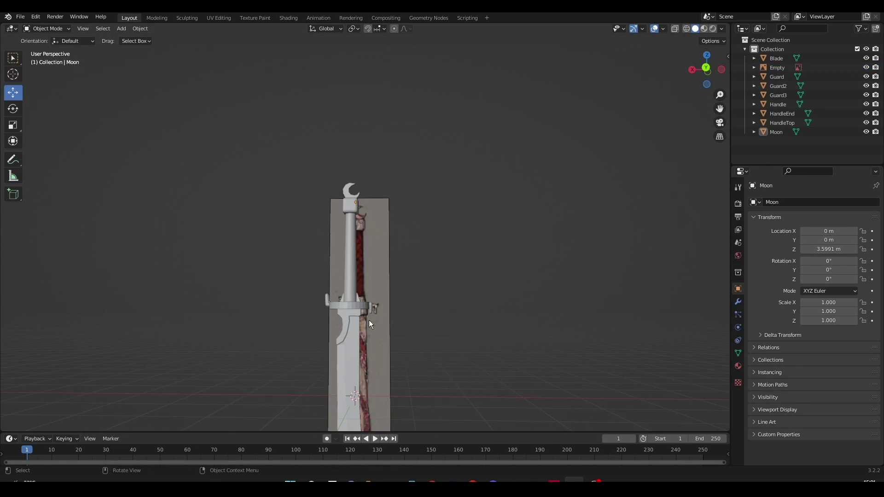
click(369, 320)
key(g)
key(x)
click(531, 333)
scroll(511, 333, up, 3)
shift+middle_drag(497, 334, 462, 193)
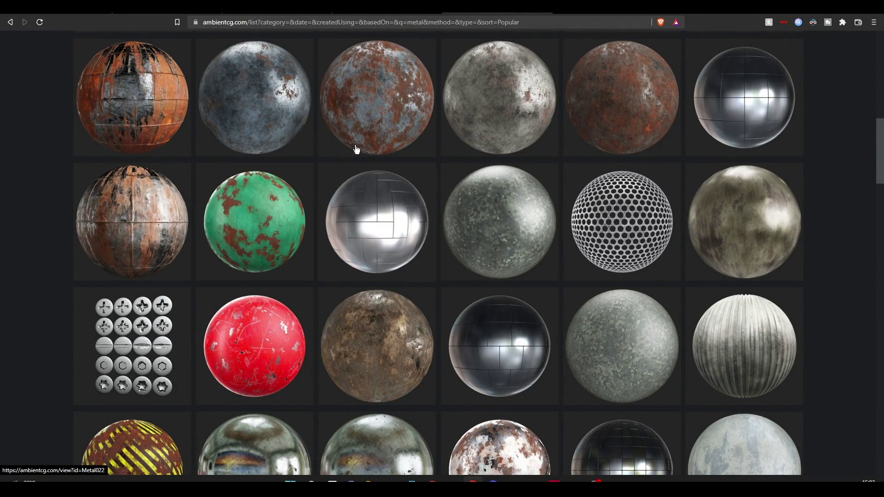
Switch to ambientCG in the browser and download the grey rusty Metal 024 material as a 1K-JPG archive
click(379, 115)
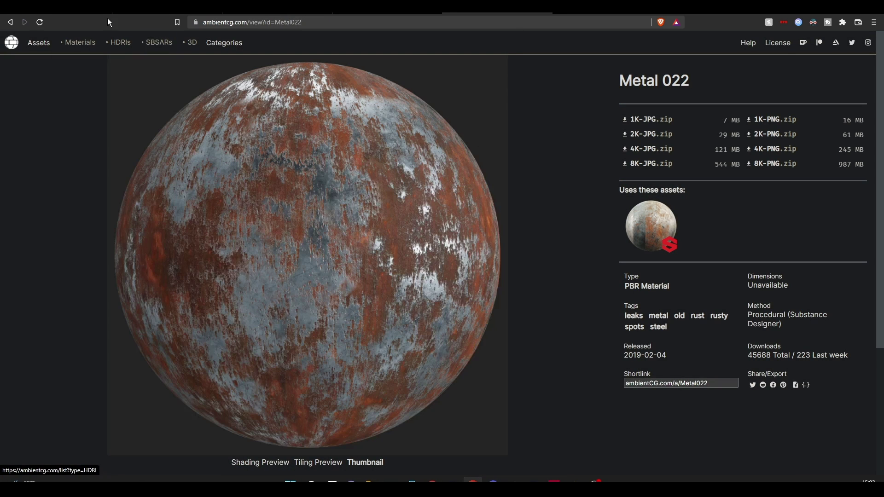
click(10, 22)
click(492, 137)
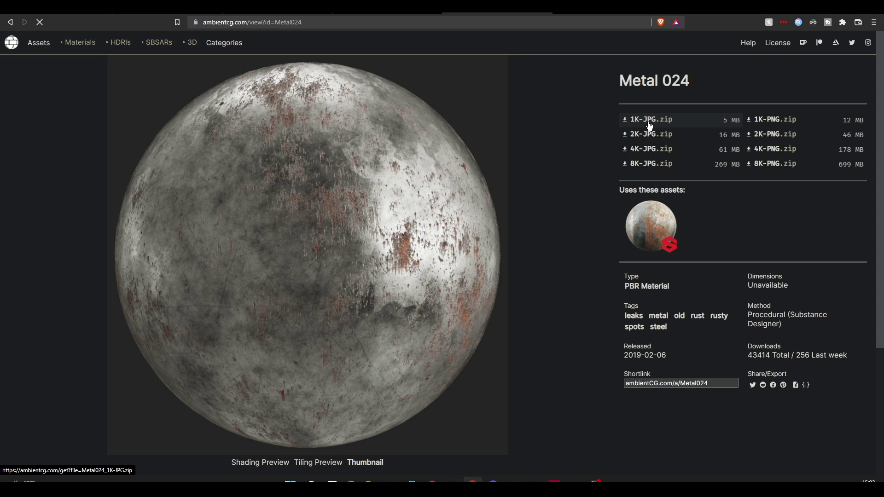
click(625, 124)
click(365, 234)
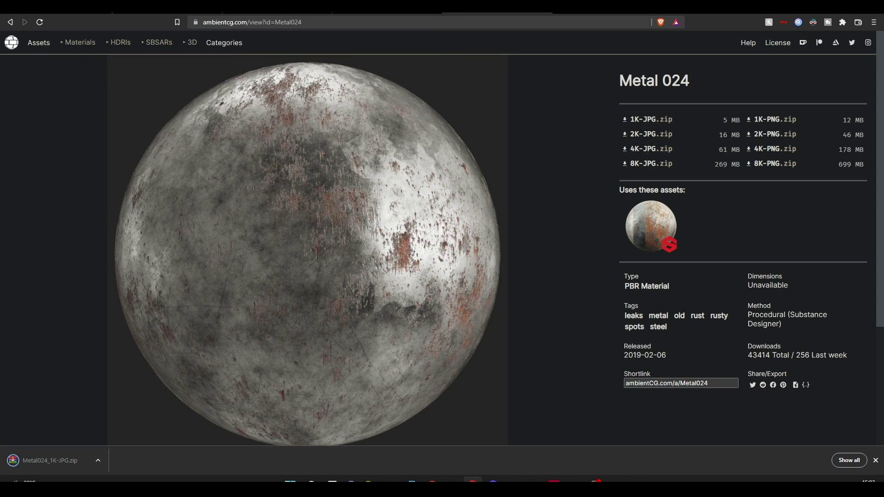
click(539, 424)
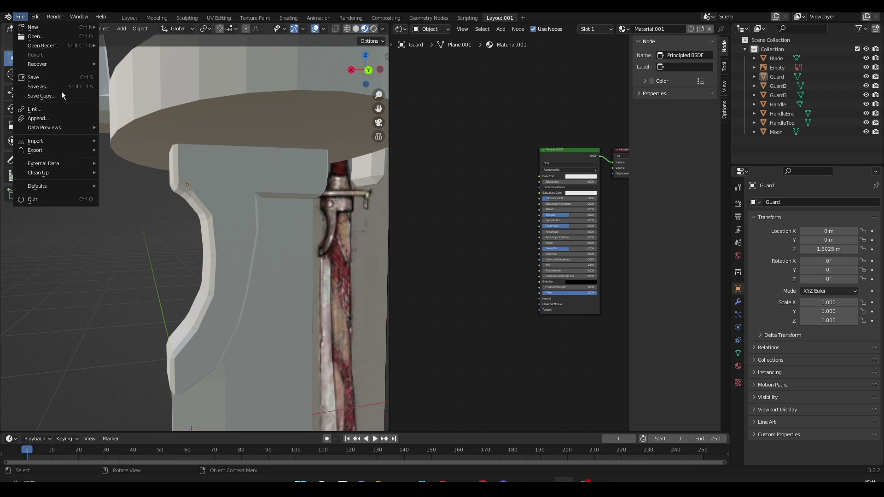
Switch back to Blender and open the add-on settings in the Preferences
mouse_move(35, 16)
click(60, 145)
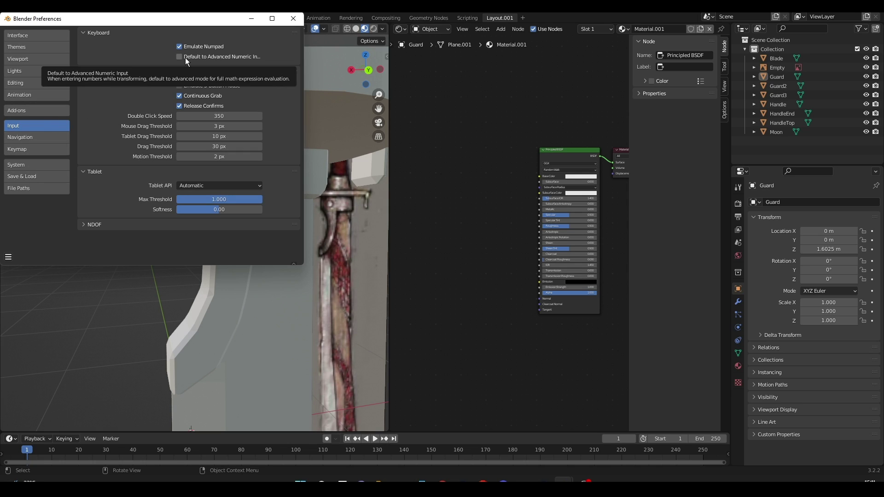
click(35, 111)
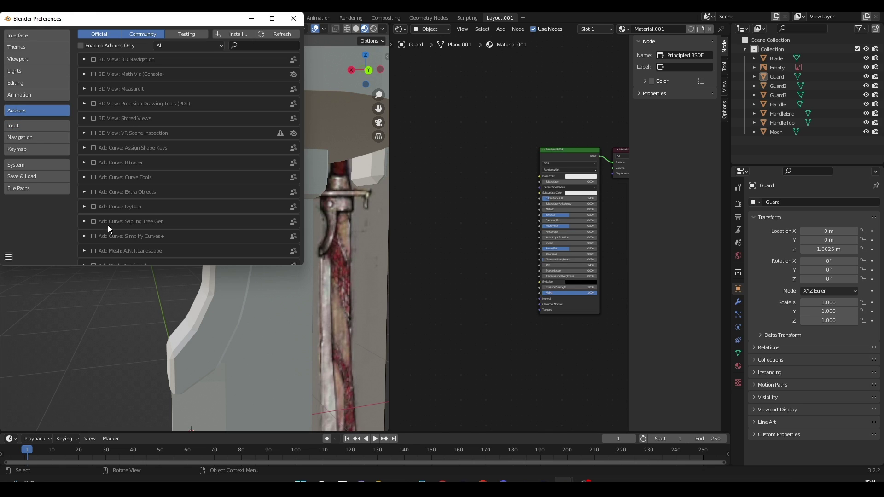
scroll(94, 167, down, 3)
scroll(94, 166, up, 3)
click(40, 124)
click(49, 137)
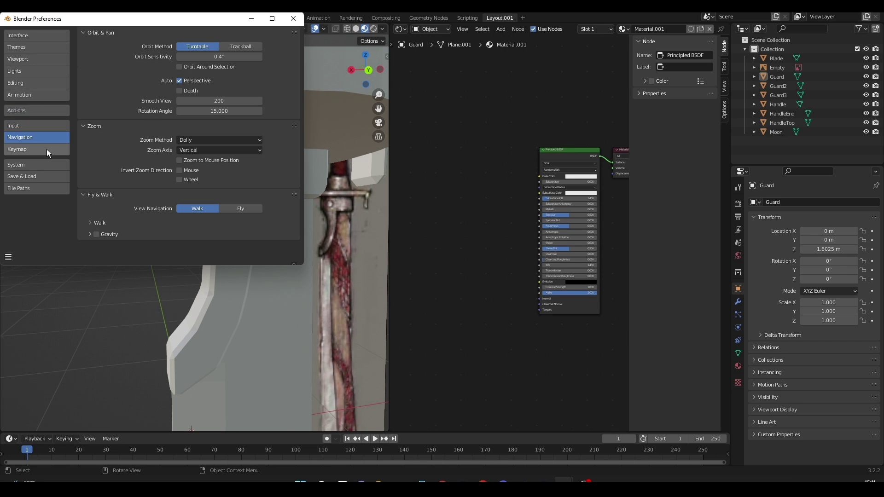
click(46, 149)
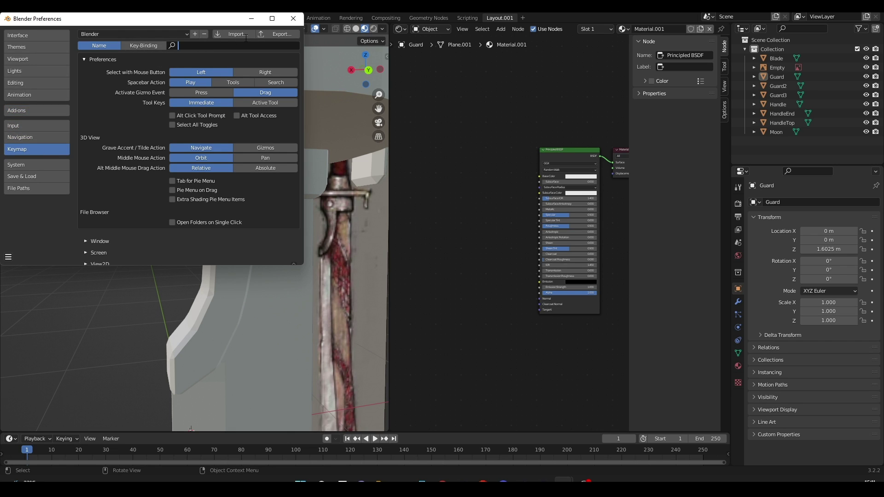
text(pric)
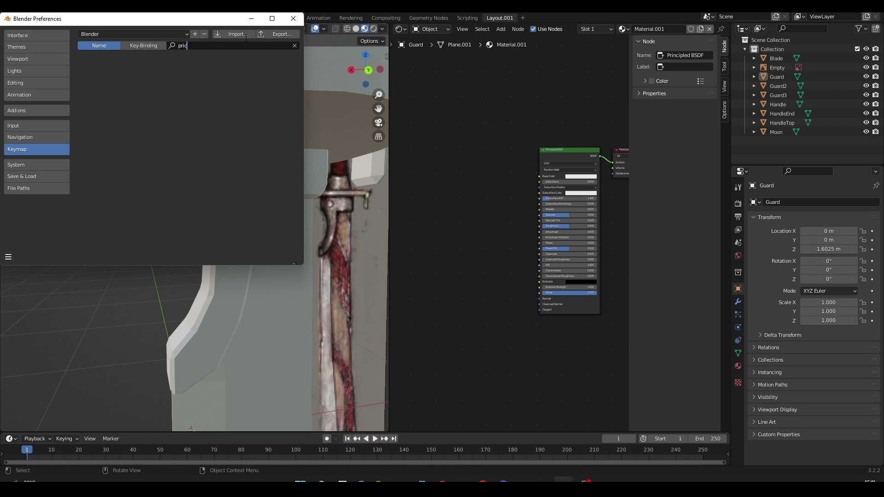
key(BackSpace)
text(n)
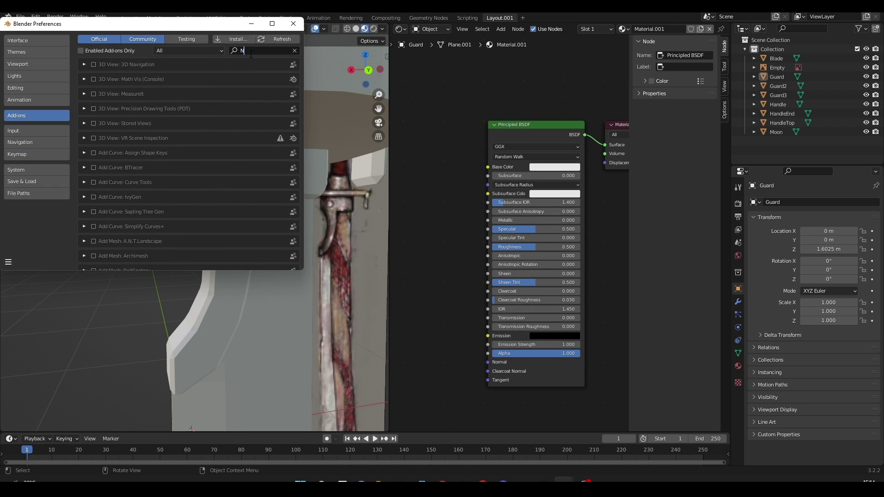
Search the add-ons for "Node", enable Node Wrangler, and close the Preferences
text(Node)
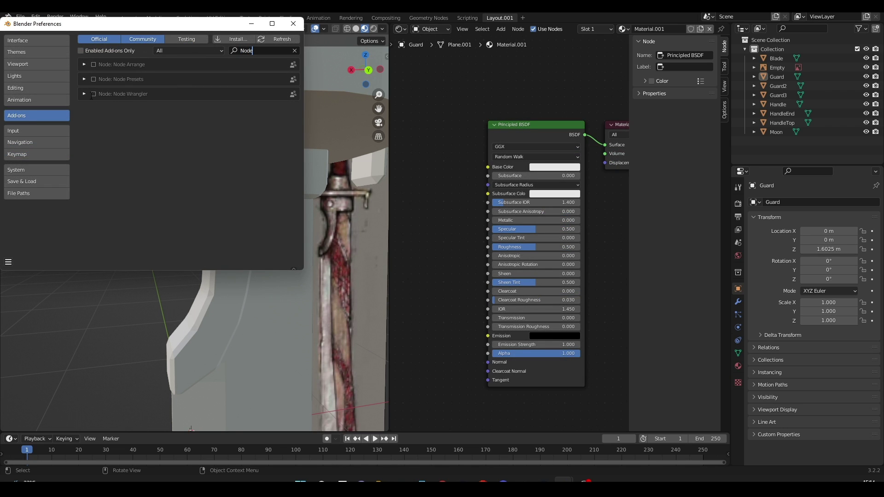
click(94, 94)
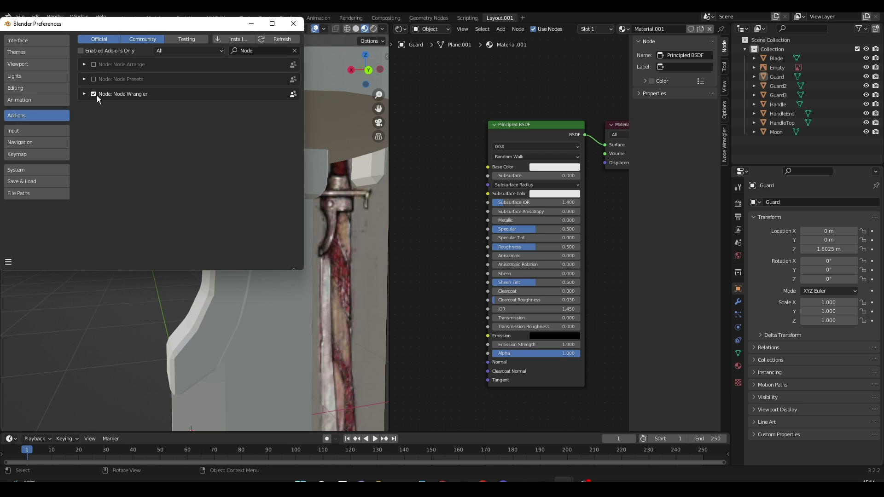
click(243, 40)
click(457, 278)
click(121, 93)
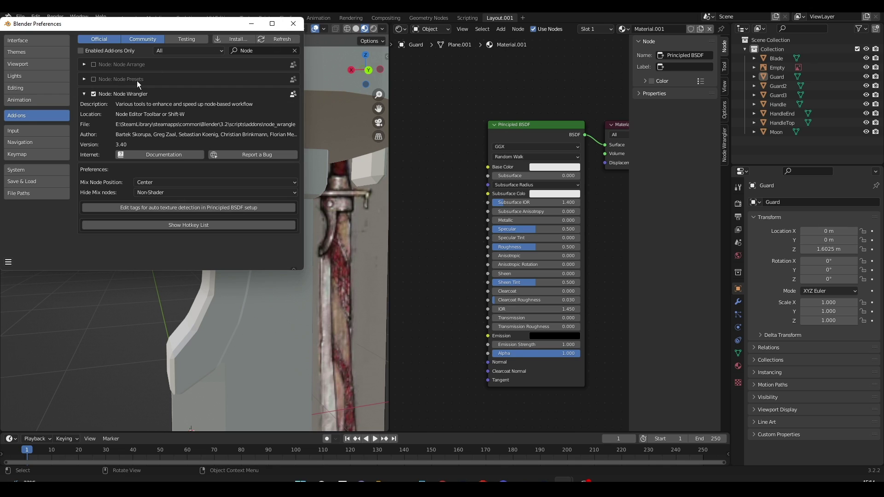
click(291, 23)
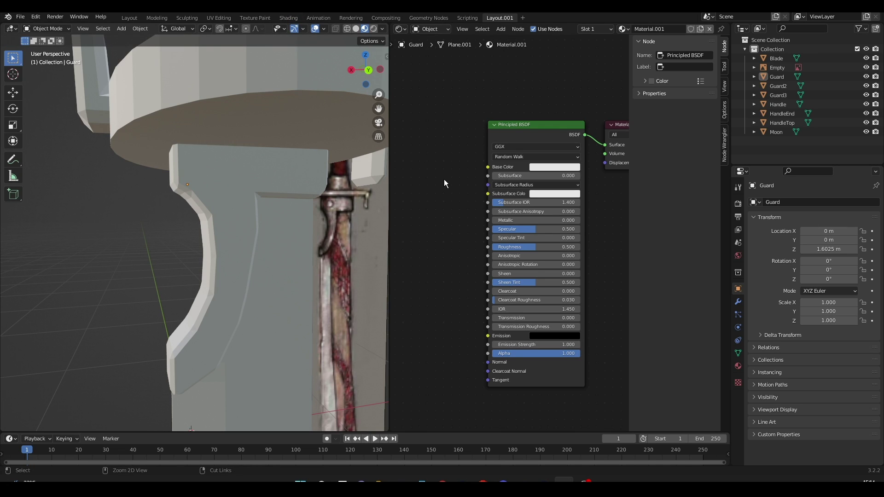
Run Principled Texture Setup on Guard's material with all six texture maps from the Metal024_1K-JPG folder in Downloads
key(ctrl+shift+t)
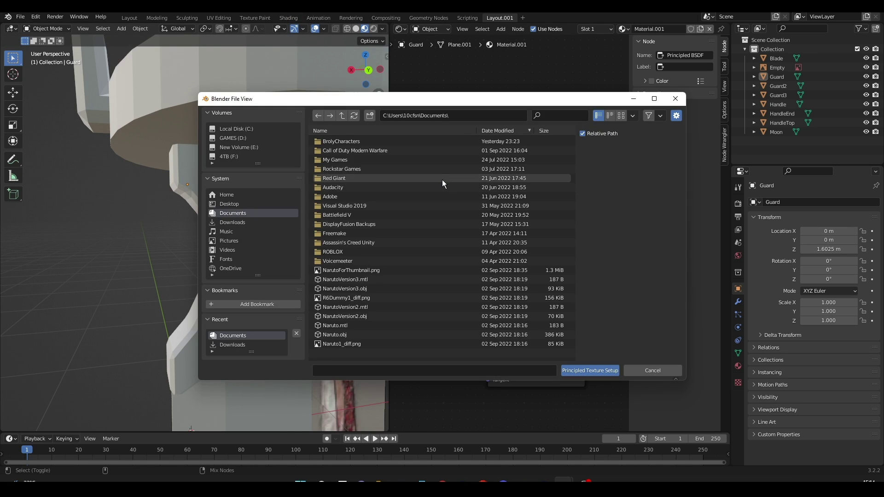
click(275, 223)
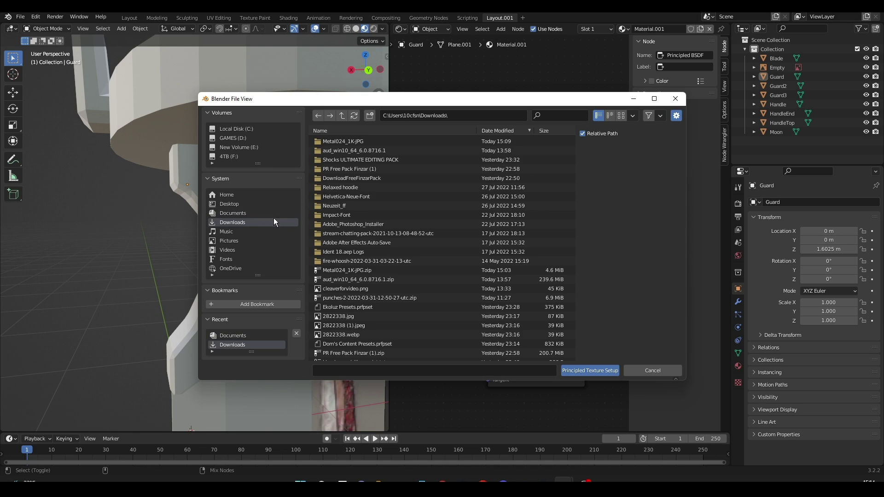
click(352, 142)
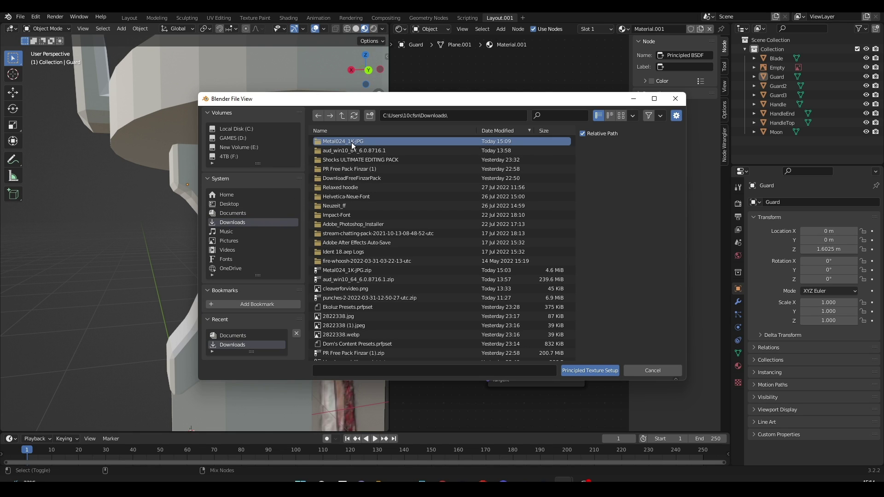
double_click(351, 142)
drag(378, 221, 340, 139)
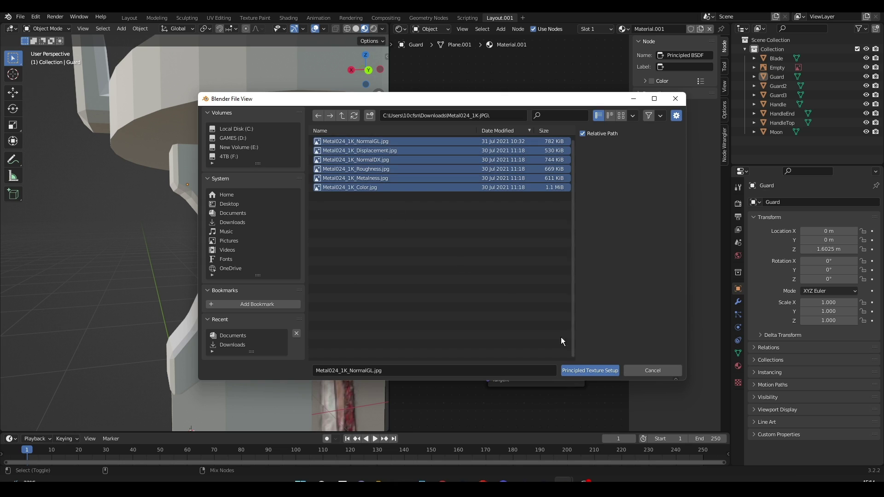
click(584, 370)
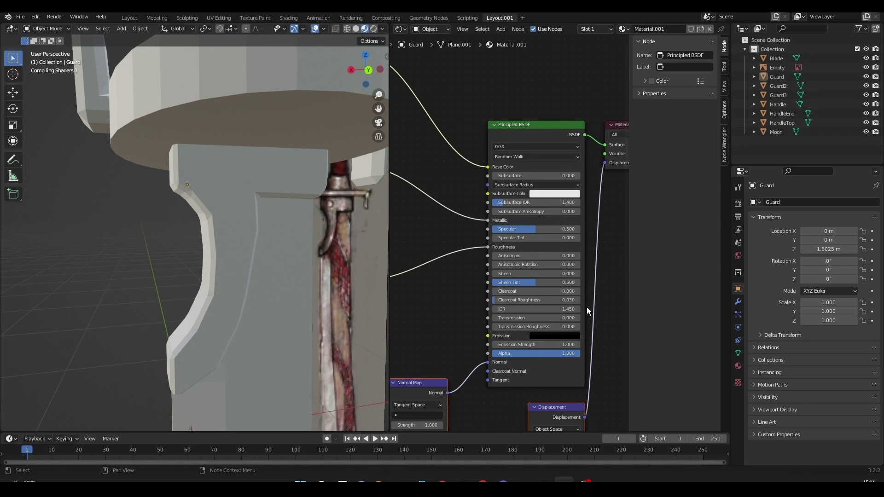
Set the Principled BSDF's specular to 0.482, subsurface IOR to 1.780 and subsurface to 0.050 for Guard's material
scroll(590, 290, down, 3)
middle_drag(253, 240, 153, 215)
scroll(204, 220, up, 4)
scroll(608, 257, up, 4)
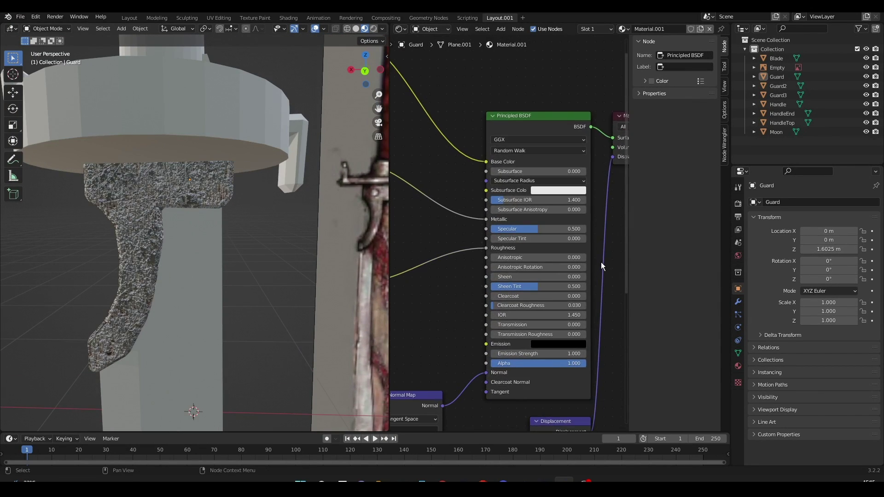
scroll(601, 261, up, 1)
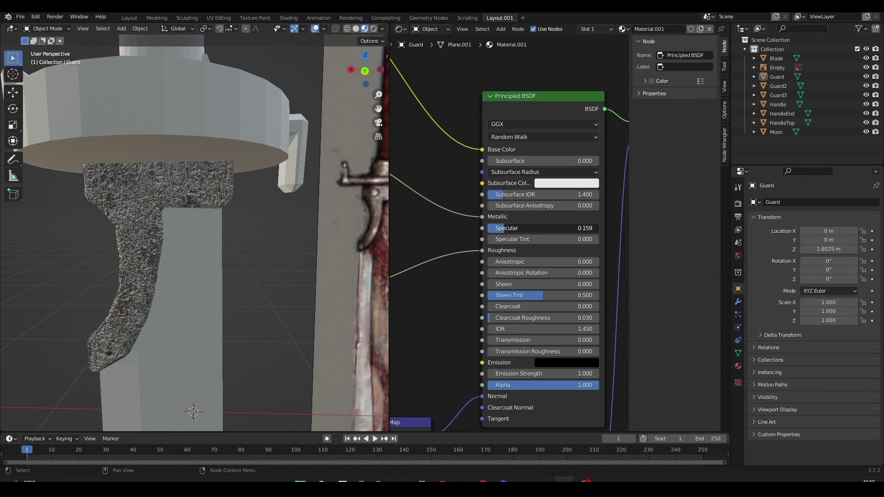
drag(552, 228, 560, 228)
mouse_move(551, 195)
mouse_down()
mouse_move(565, 194)
mouse_move(512, 205)
mouse_up()
mouse_move(512, 161)
mouse_down()
mouse_move(534, 161)
mouse_move(505, 161)
mouse_up()
middle_drag(325, 179, 341, 179)
scroll(340, 178, up, 5)
scroll(341, 179, down, 3)
drag(505, 161, 493, 160)
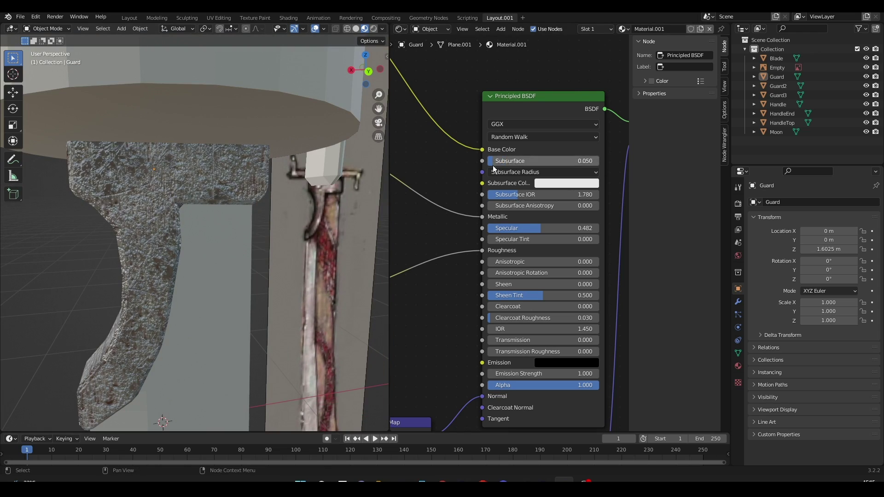
Set the Principled BSDF's transmission to 0.155 and keep its emission colour black with a value of 0
drag(492, 284, 518, 284)
key(ctrl+z)
mouse_move(502, 340)
mouse_down()
mouse_move(542, 340)
mouse_move(518, 339)
mouse_up()
click(555, 363)
drag(620, 272, 625, 292)
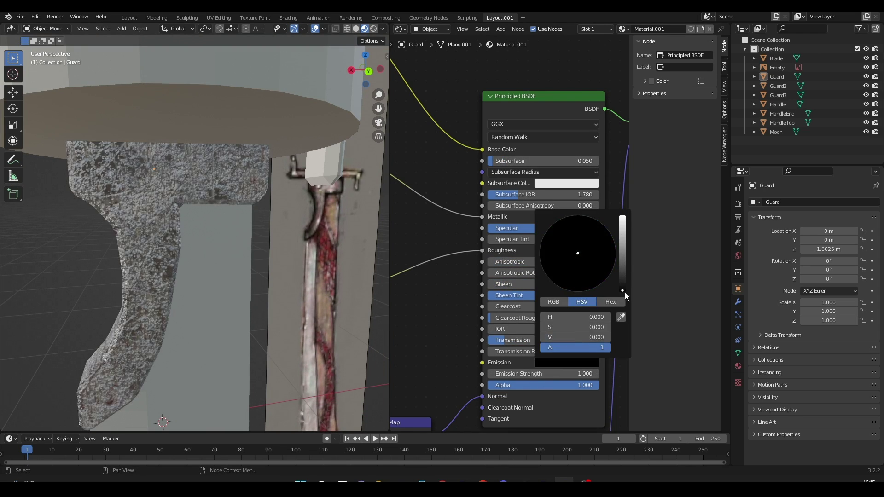
Set the Displacement node's midlevel to 0 and its scale to 0.100
scroll(508, 340, down, 2)
scroll(508, 340, up, 4)
middle_drag(508, 340, 481, 187)
drag(534, 293, 509, 293)
drag(534, 303, 509, 303)
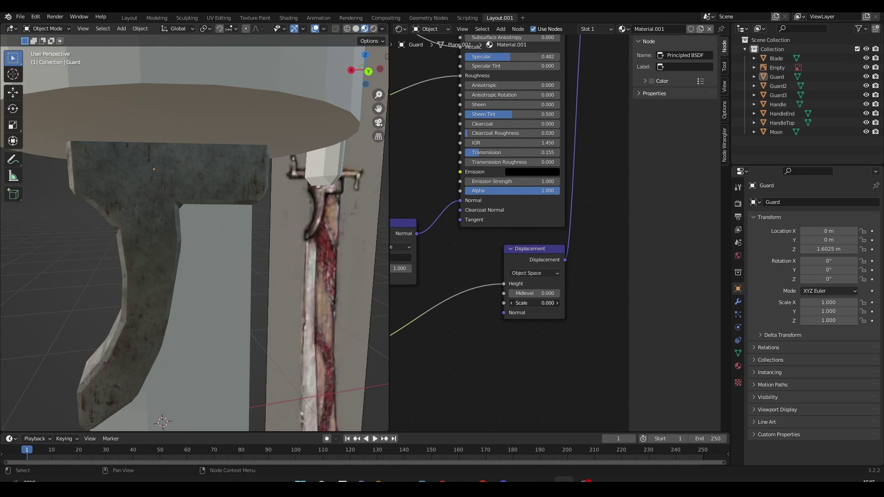
scroll(563, 348, down, 6)
mouse_move(339, 299)
middle_down()
mouse_move(288, 291)
mouse_move(346, 288)
middle_up()
drag(520, 276, 526, 276)
scroll(525, 277, up, 2)
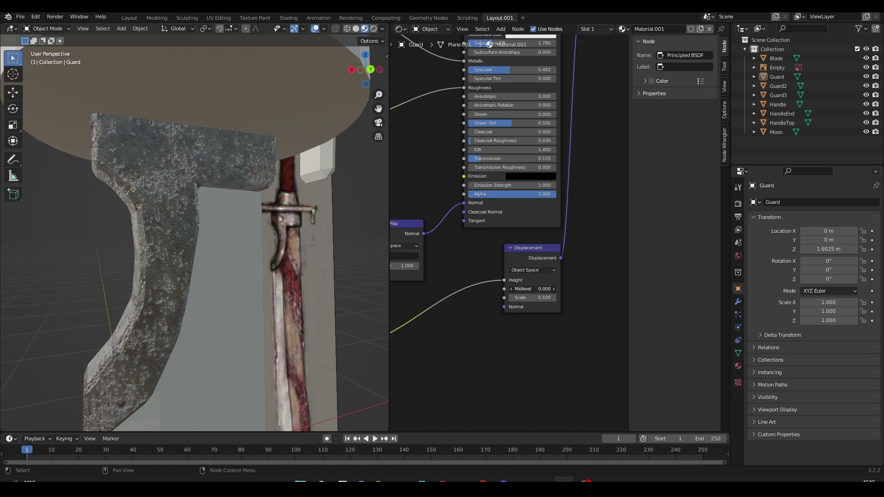
drag(532, 289, 506, 289)
scroll(595, 280, down, 7)
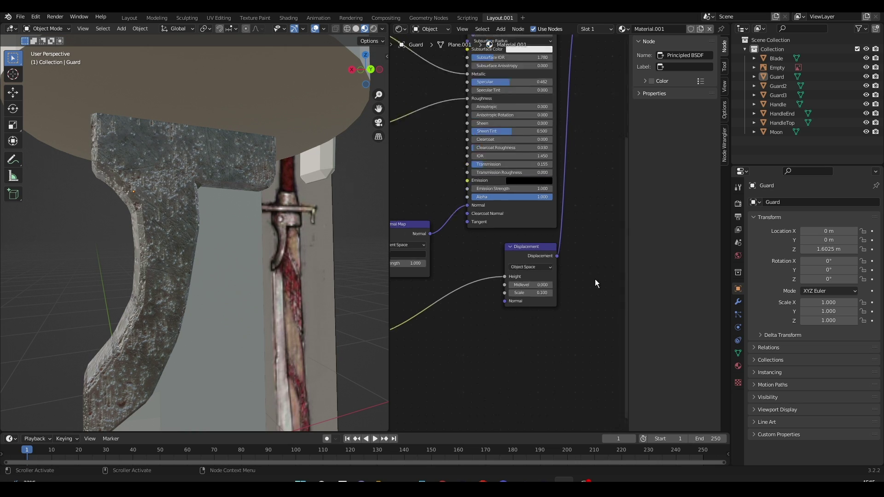
scroll(258, 138, down, 4)
Add a new General Layout workspace and show the sword in Material Preview shading
click(523, 18)
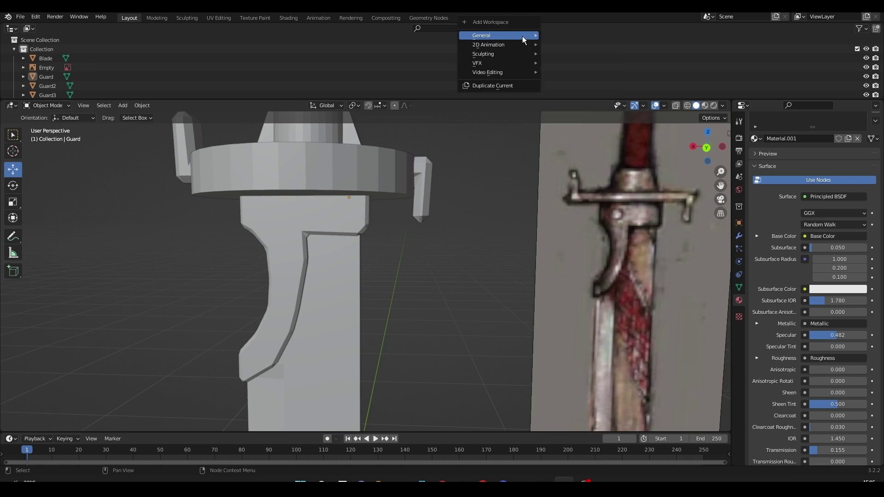
mouse_move(522, 36)
click(555, 36)
scroll(338, 180, up, 6)
mouse_move(487, 141)
middle_down()
mouse_move(338, 180)
mouse_move(338, 229)
middle_up()
click(335, 216)
click(704, 29)
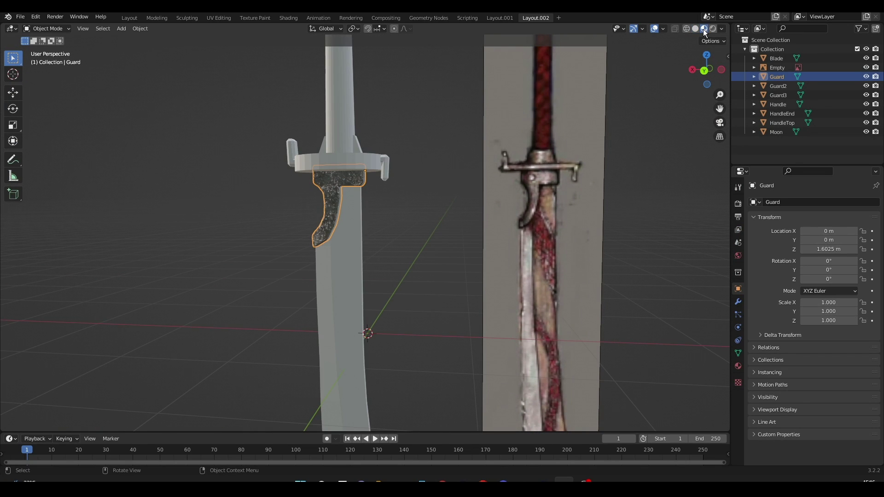
Assign the existing Material.001 to Guard3, the round disc of the guard
click(433, 135)
middle_drag(373, 112, 331, 217)
click(331, 217)
click(738, 366)
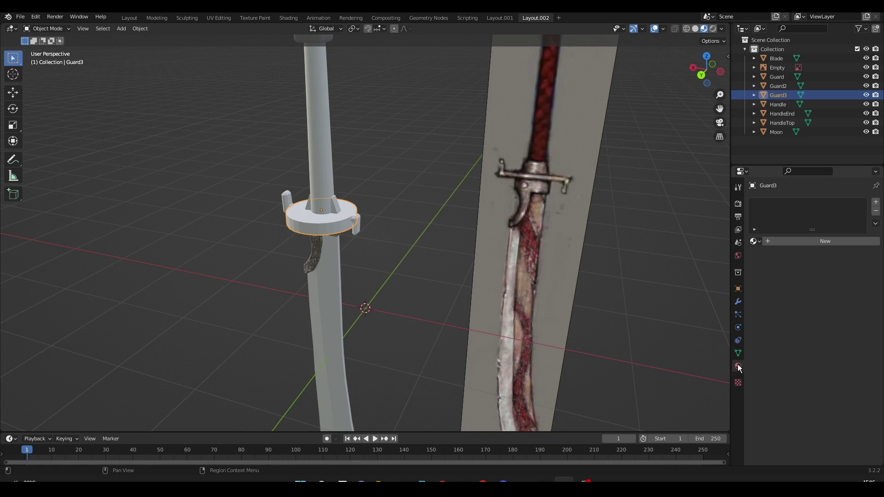
click(754, 241)
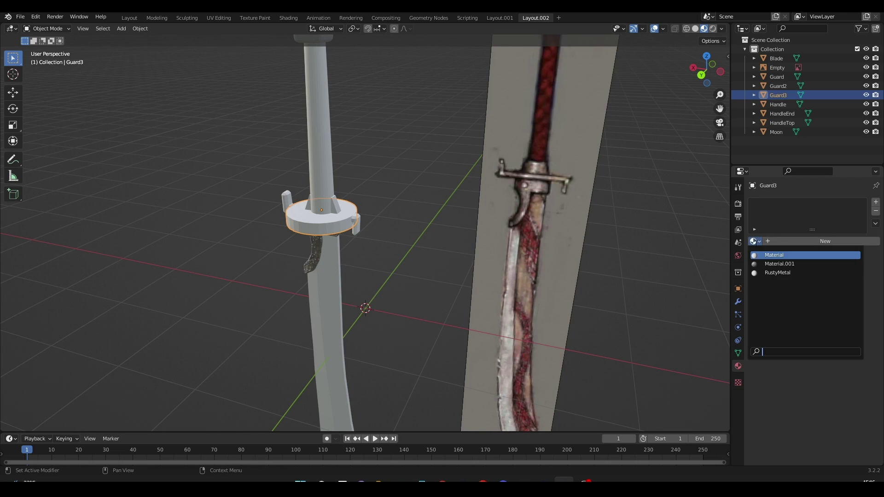
click(769, 264)
scroll(451, 248, up, 5)
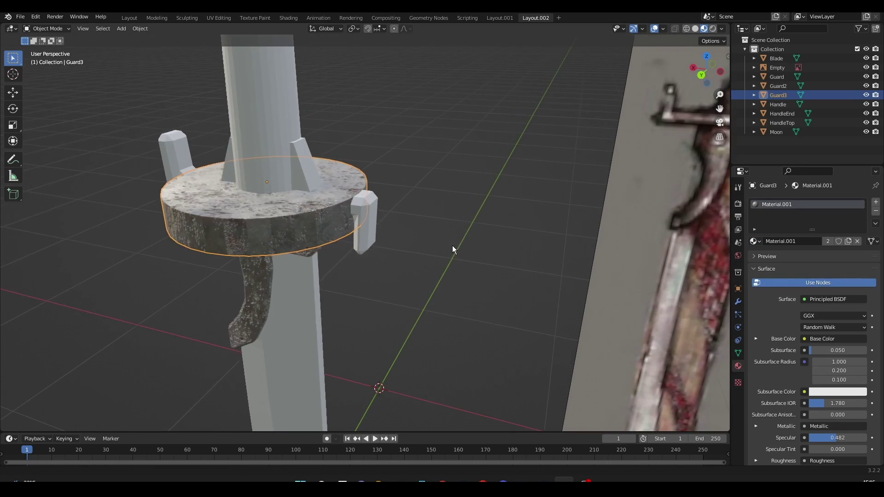
Assign the existing Material.001 to the hooked prongs at the sides of the guard disc
click(374, 220)
click(755, 241)
click(769, 264)
middle_drag(599, 239, 562, 225)
click(562, 225)
Assign the existing Material.001 to HandleTop, the fins at the base of the handle
click(374, 222)
middle_drag(375, 222, 330, 250)
click(314, 196)
click(755, 242)
click(769, 264)
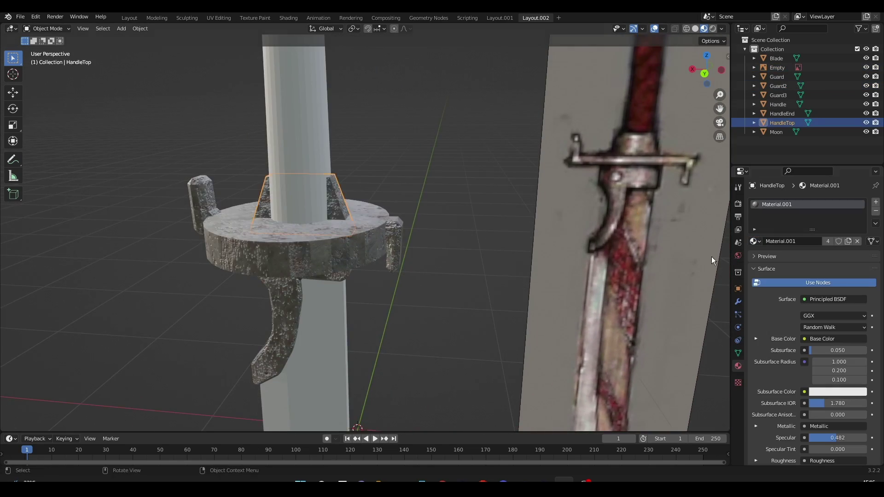
click(442, 258)
Open the red leather material among the ambientCG leather results in the browser and download it for the handle
shift+middle_drag(442, 257, 434, 143)
click(112, 172)
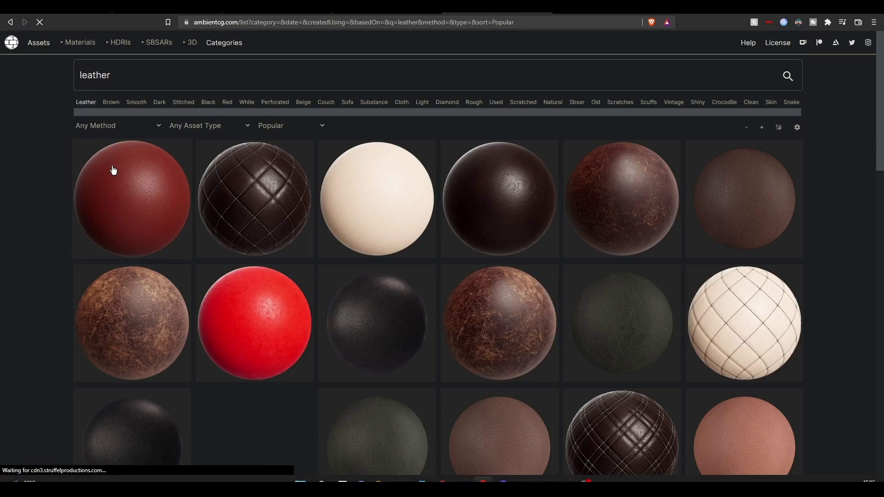
click(676, 146)
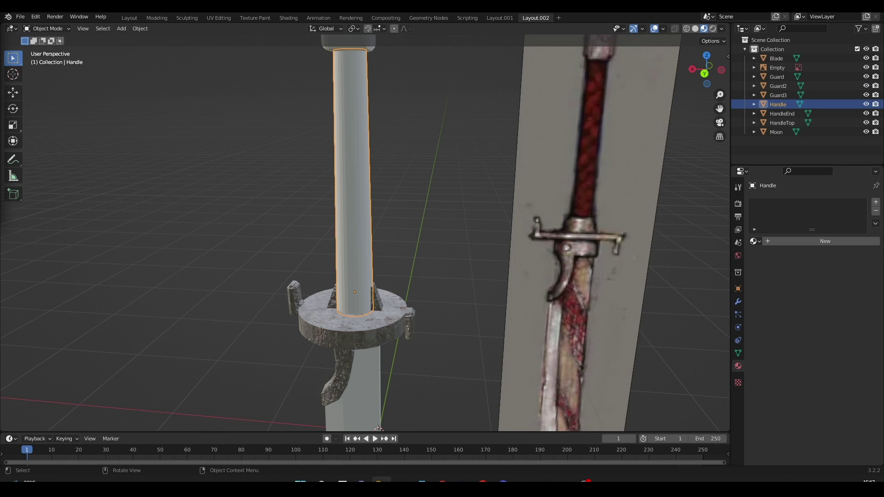
Show the handle's leather material nodes in the Layout.001 workspace, lower the Displacement scale and adjust the Principled BSDF's Subsurface value
click(20, 17)
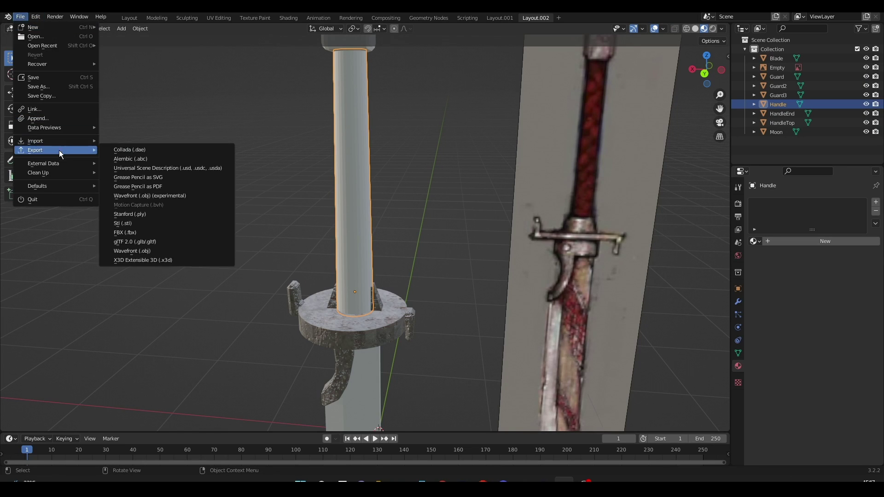
click(149, 145)
key(ctrl+Page_Up)
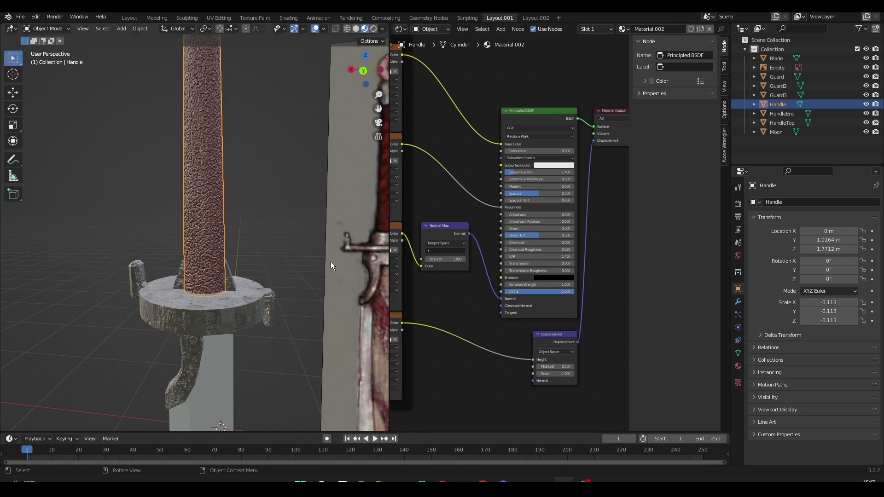
middle_drag(331, 262, 319, 219)
drag(555, 373, 538, 373)
middle_drag(319, 219, 341, 194)
scroll(520, 139, up, 3)
middle_drag(521, 126, 518, 217)
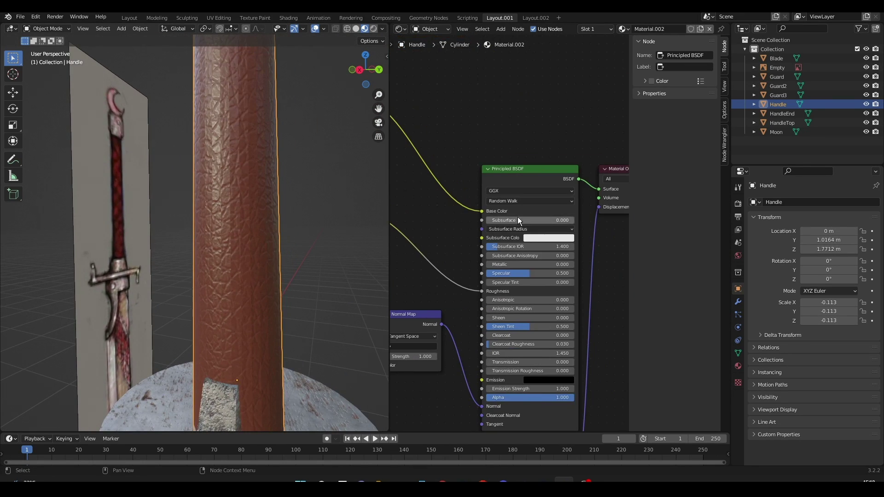
drag(517, 219, 520, 219)
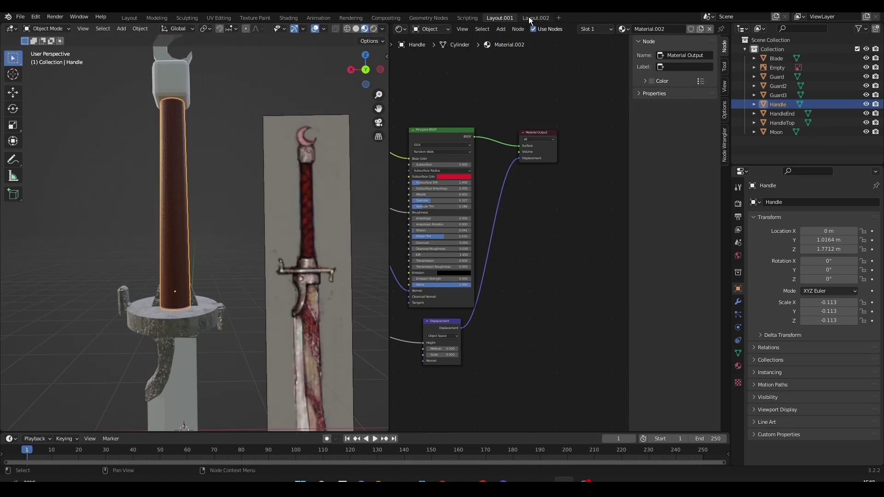
Load the Metal025_2K-JPG texture maps onto the Blade's Principled BSDF in Material.003 using Node Wrangler's Principled texture setup
click(535, 18)
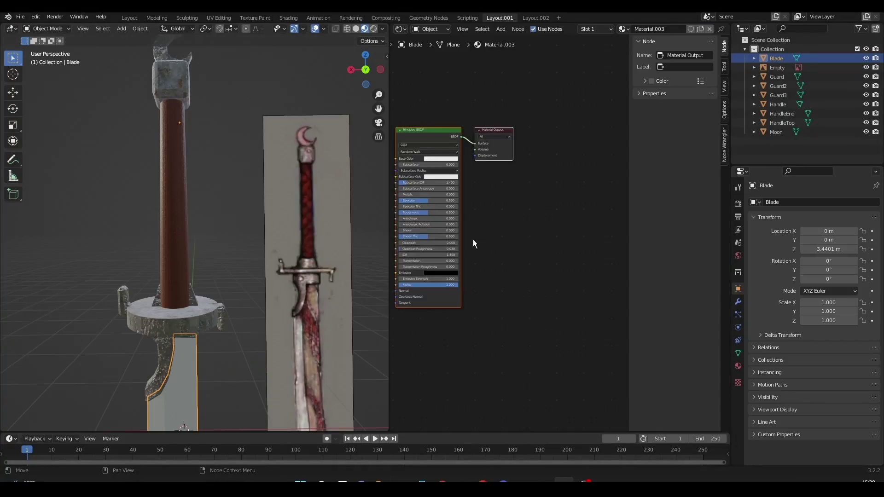
key(ctrl+shift+t)
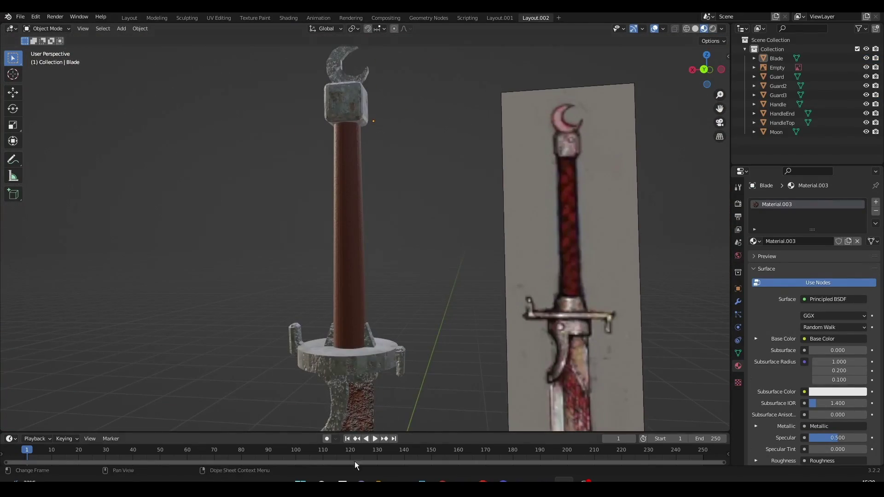
Search the computer for "roblox" and launch Roblox Studio
click(321, 482)
text(roblox)
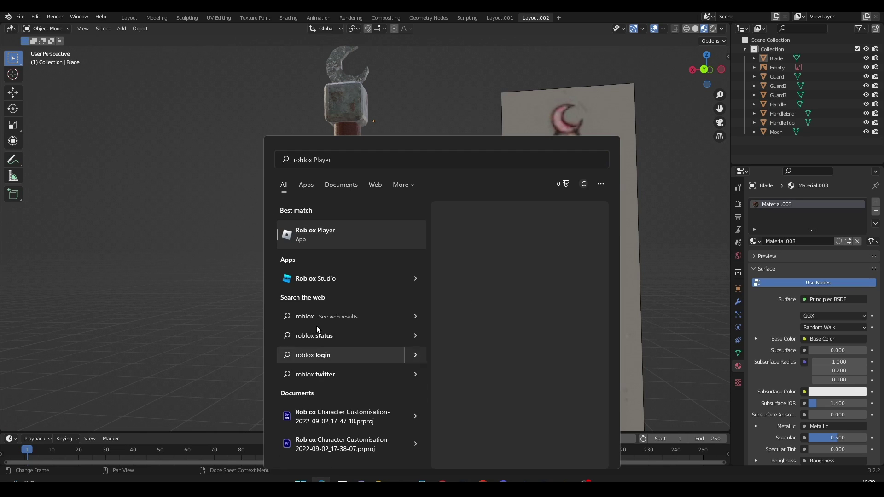
click(315, 280)
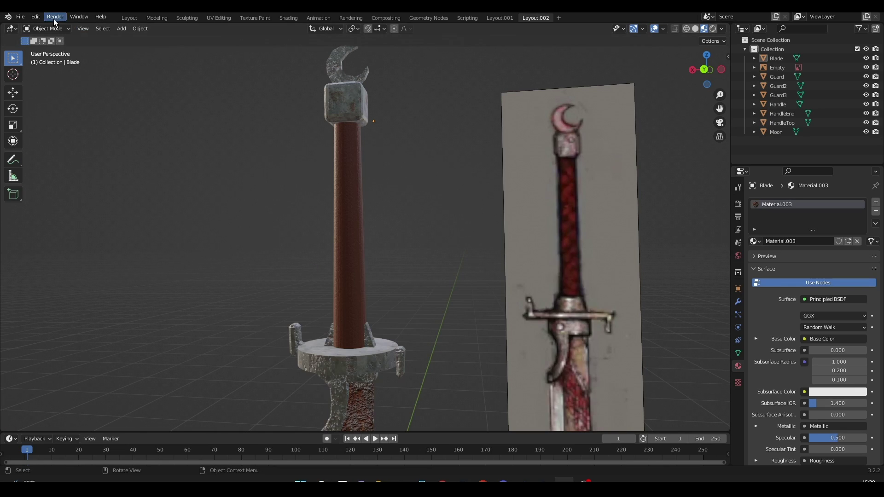
Export the sword from Blender in FBX format to the Documents folder as sword.fbx
click(20, 17)
mouse_move(56, 150)
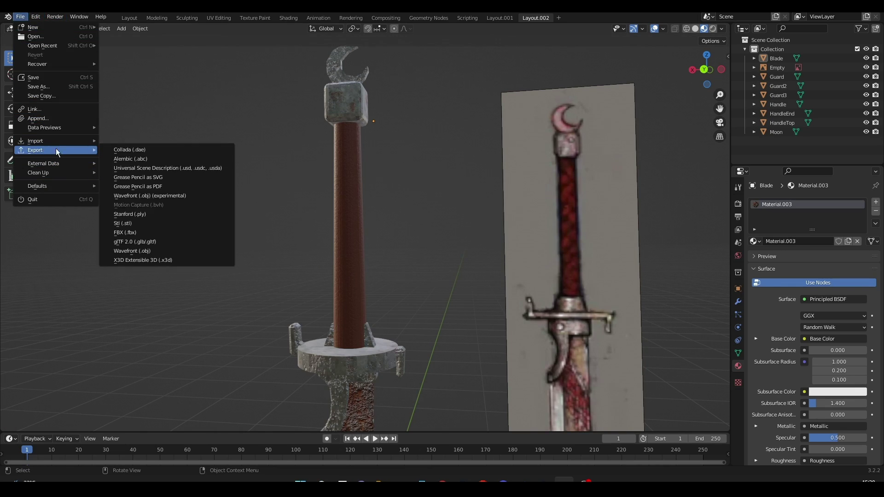
click(150, 233)
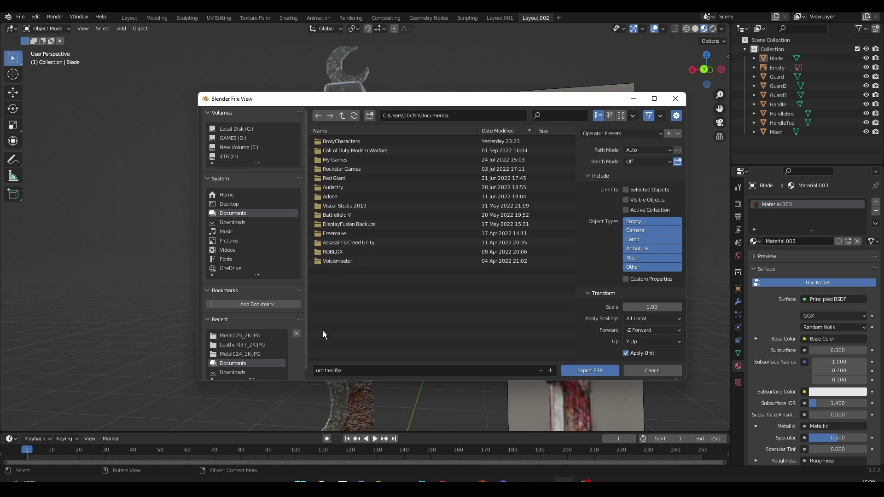
click(329, 371)
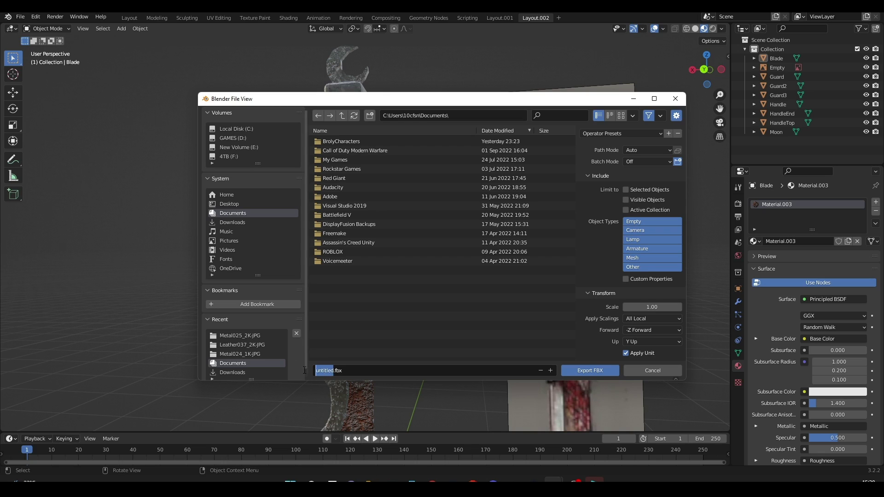
text(sword)
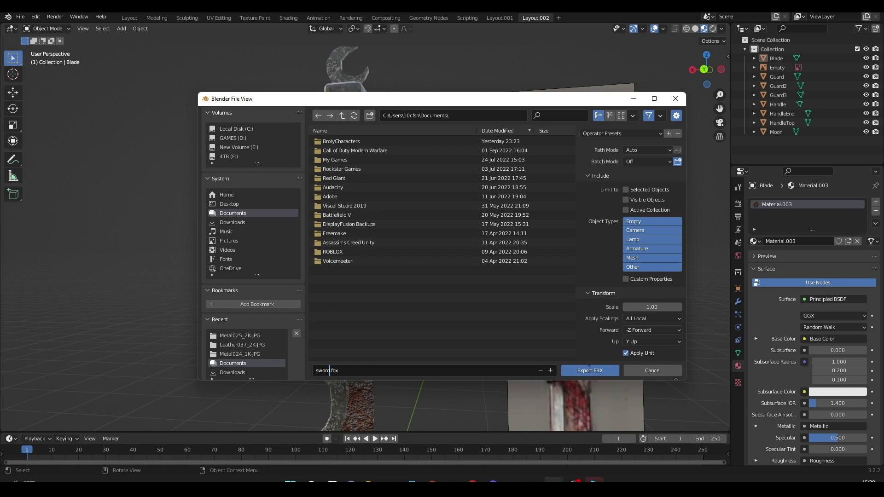
click(592, 370)
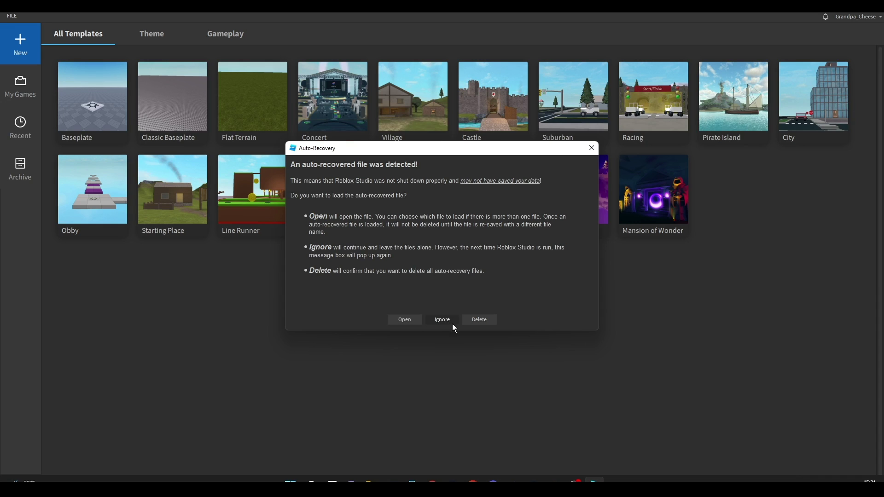
In Roblox Studio, ignore the auto-recovered files and create a new place from the Baseplate template
click(452, 324)
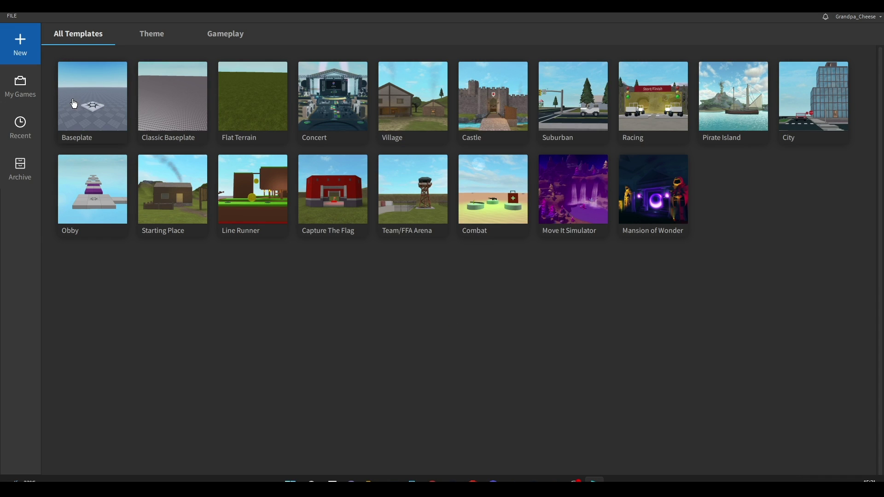
click(140, 180)
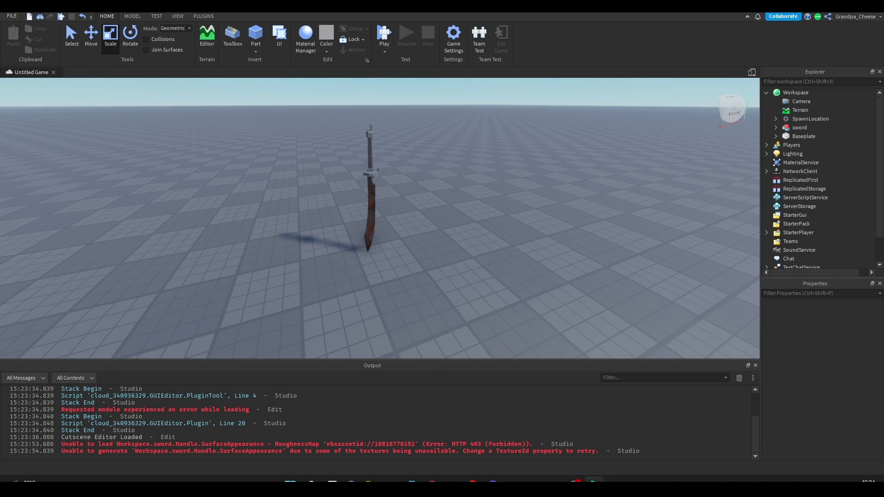
Check that the New Mesh Importer beta feature is enabled and save the beta feature settings
click(12, 16)
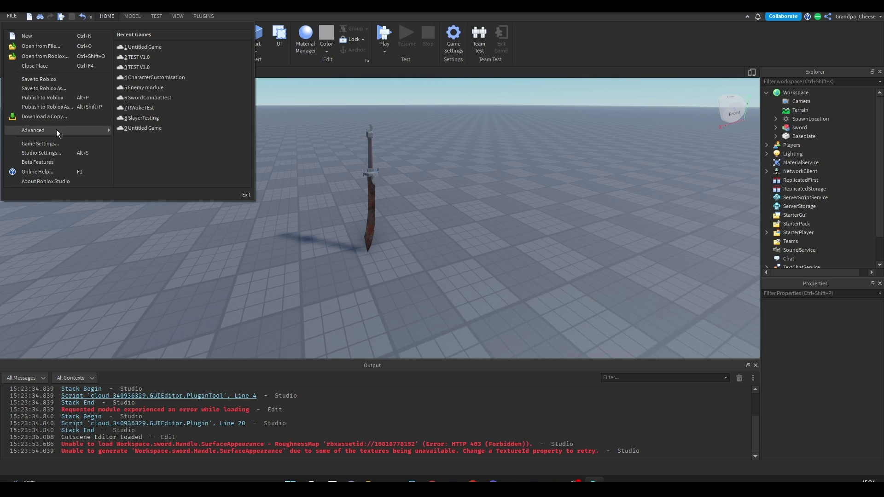
click(65, 161)
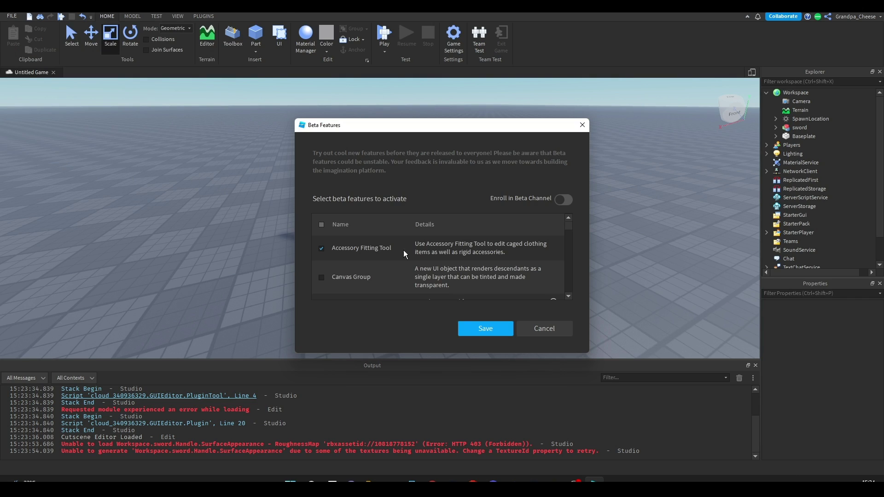
drag(568, 224, 571, 252)
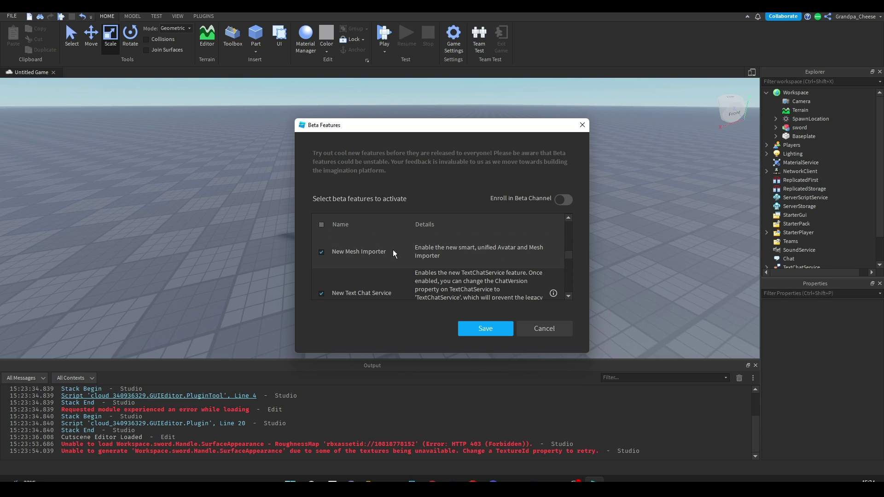
click(487, 329)
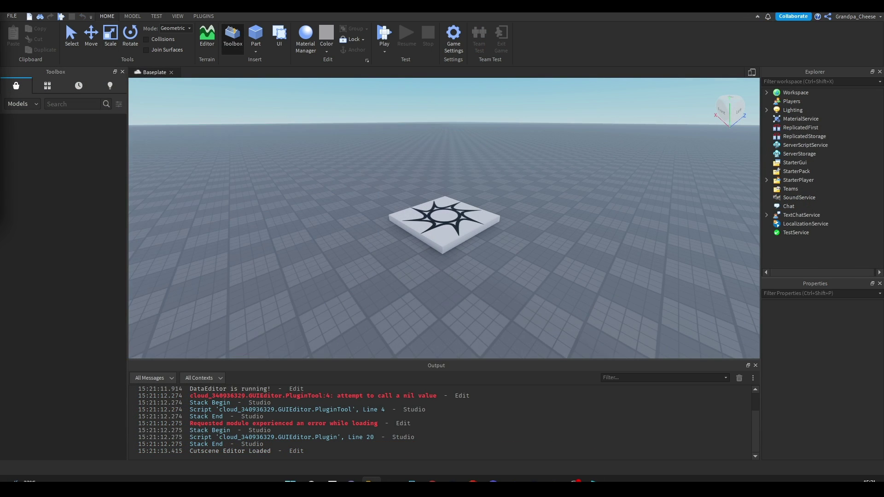
Import sword.fbx from the Documents folder into the workspace with the Mesh Importer plugin, keeping all its parts selected
click(204, 16)
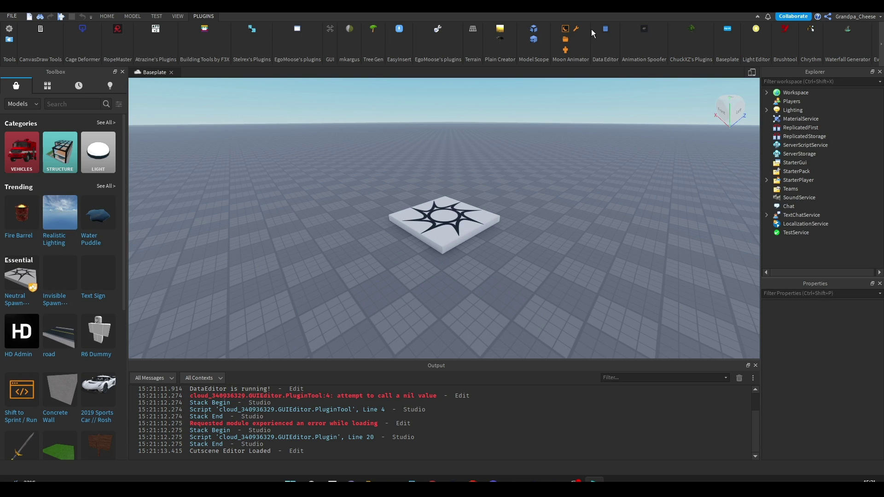
click(881, 43)
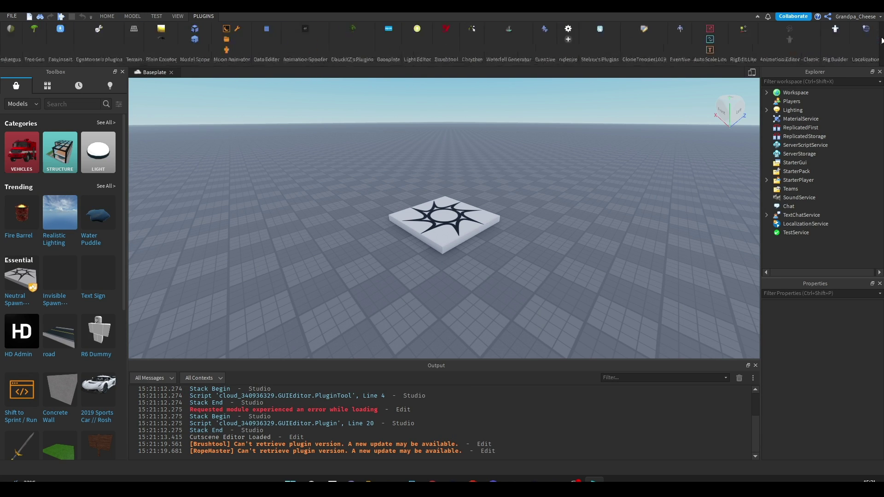
click(641, 33)
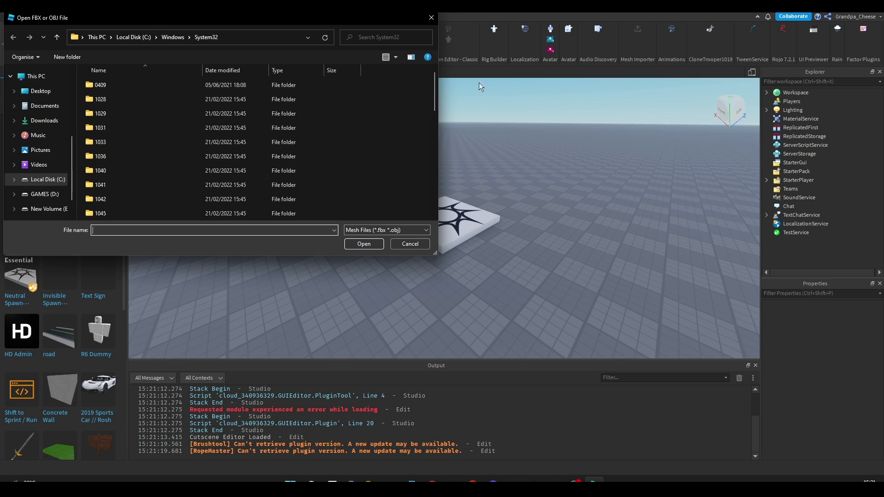
click(44, 121)
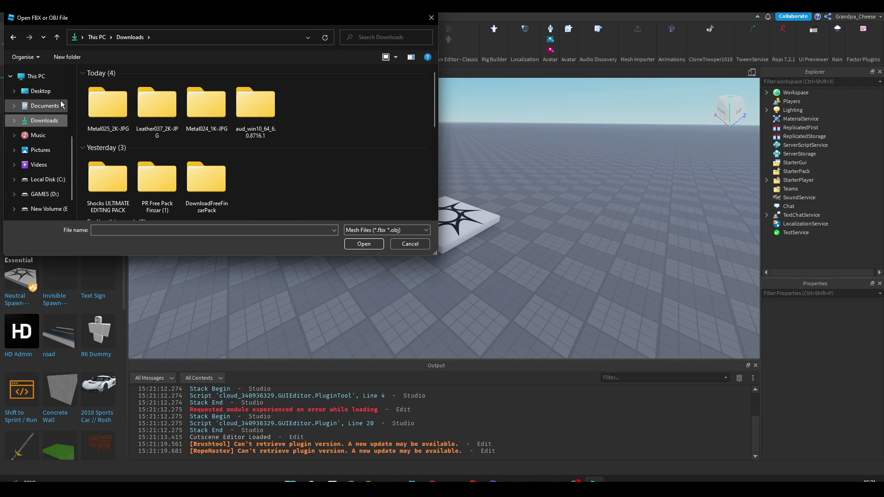
click(44, 106)
double_click(116, 89)
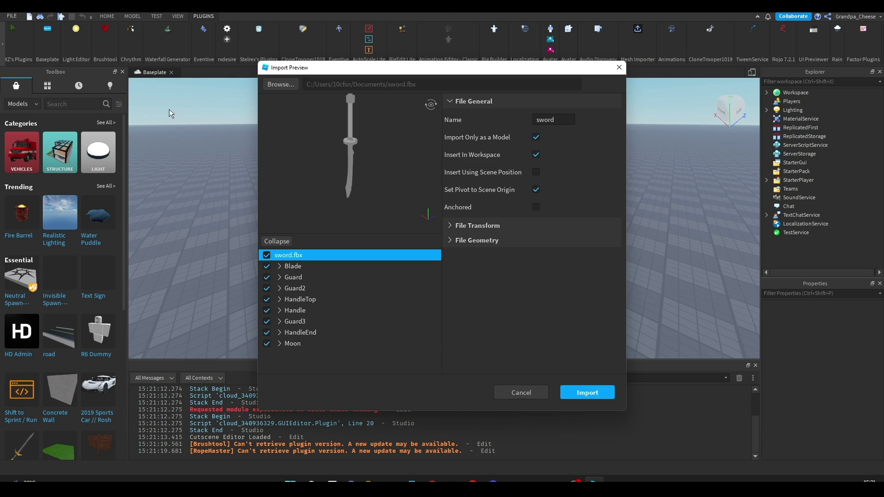
click(590, 395)
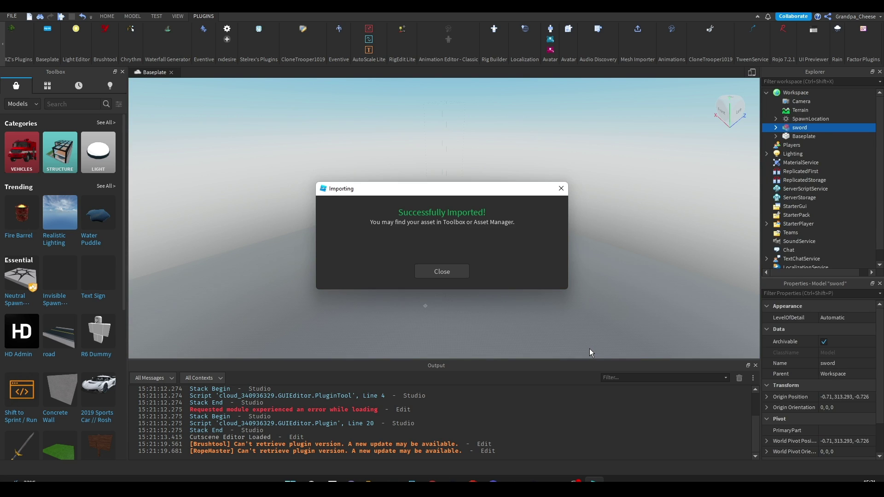
click(449, 272)
Examine the imported sword's blade, guard and handle textures up close and from a distance
scroll(446, 260, up, 6)
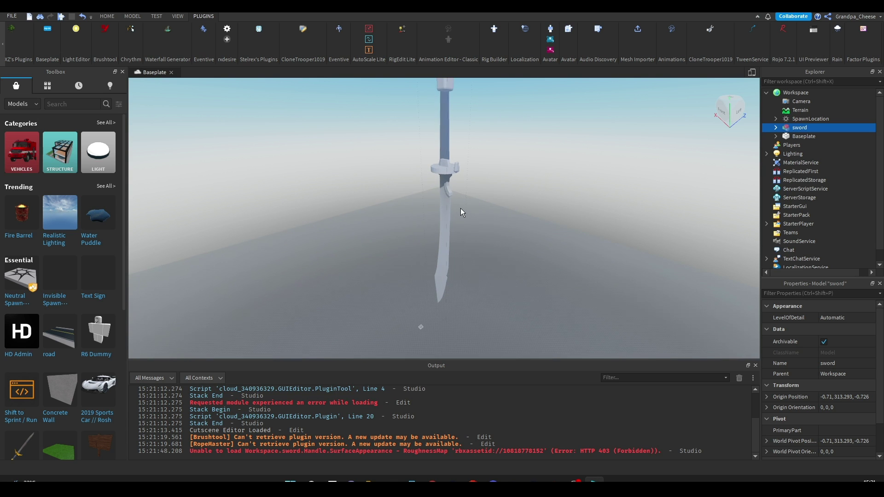
scroll(457, 159, up, 3)
right_drag(457, 159, 440, 136)
scroll(454, 150, up, 5)
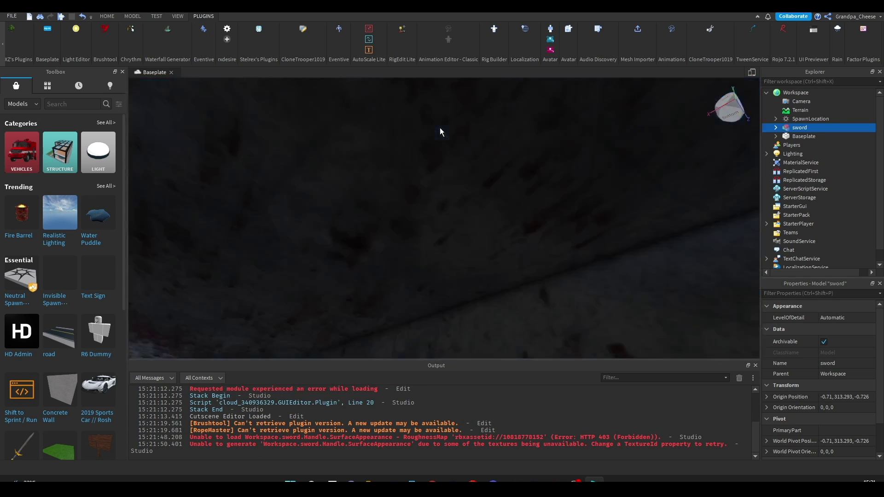
scroll(440, 133, down, 4)
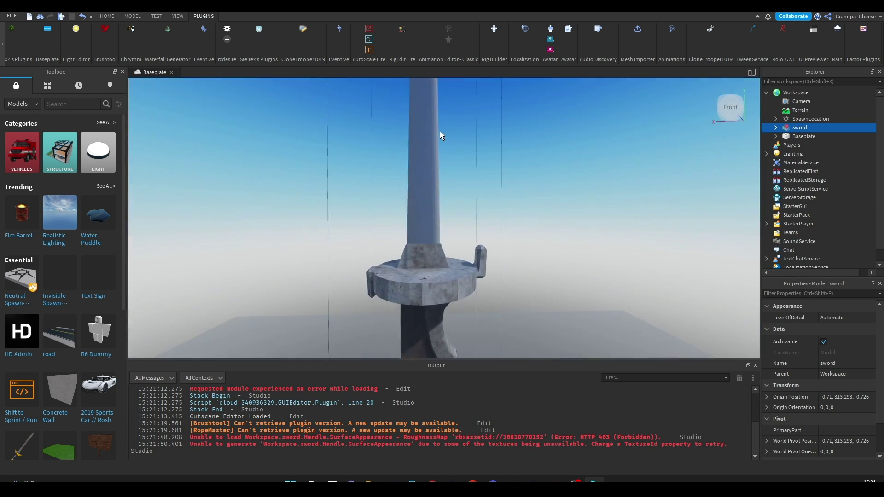
scroll(440, 135, down, 3)
scroll(441, 131, down, 5)
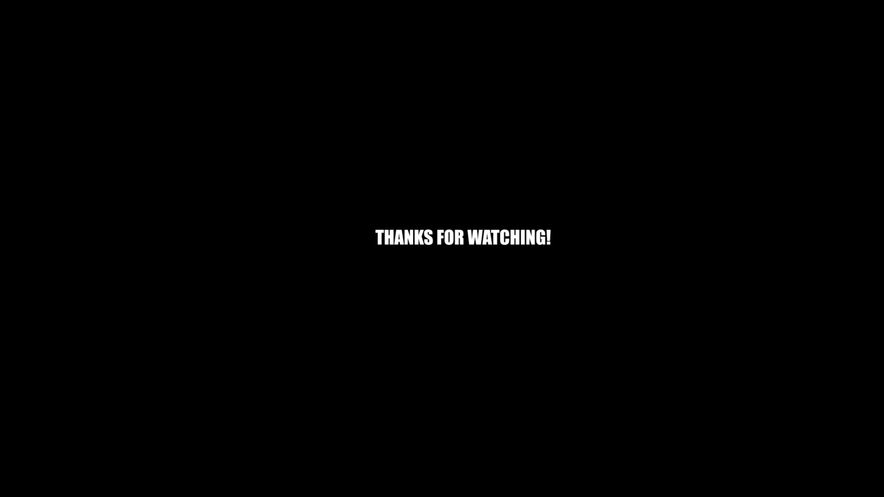